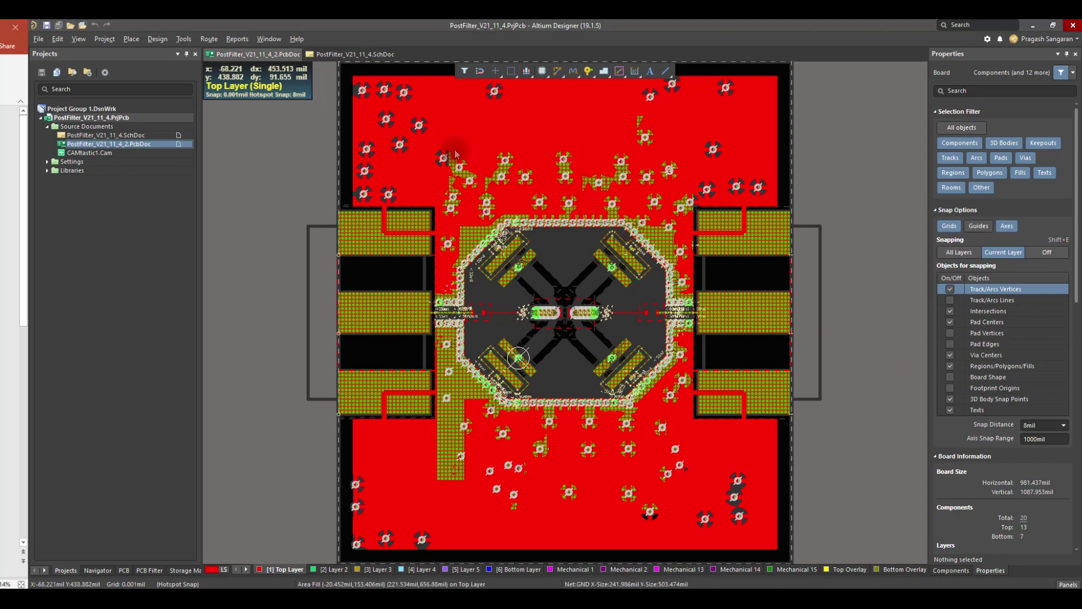
# Generate the PCB's ODB++ fabrication output with the board's signal layers plotted and Board Outline as the profile layer
pyautogui.click(38, 38)
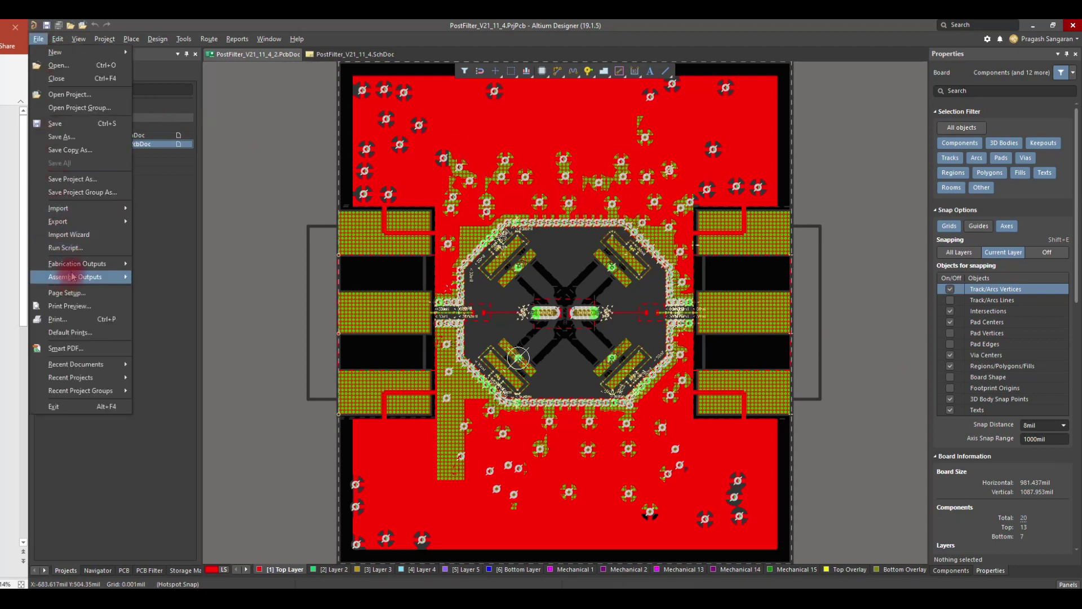
pyautogui.moveTo(78, 268)
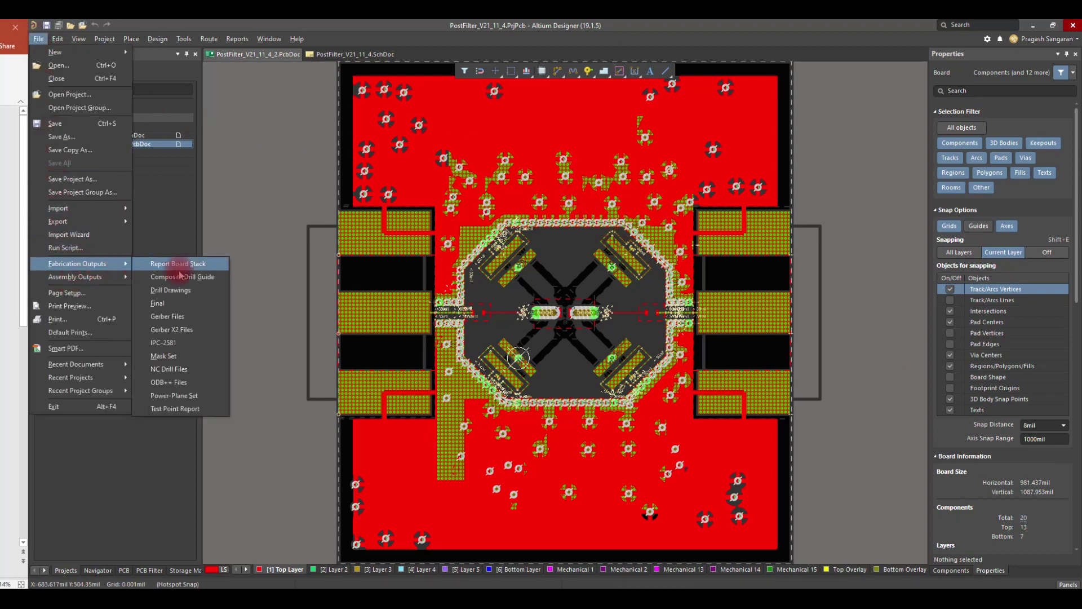
pyautogui.click(169, 383)
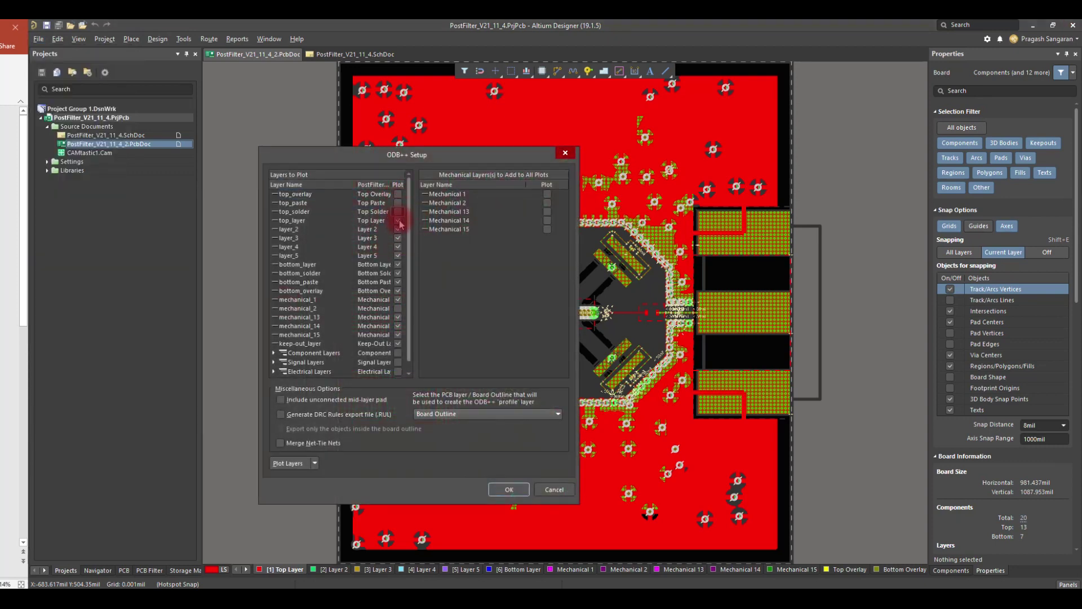
pyautogui.click(399, 248)
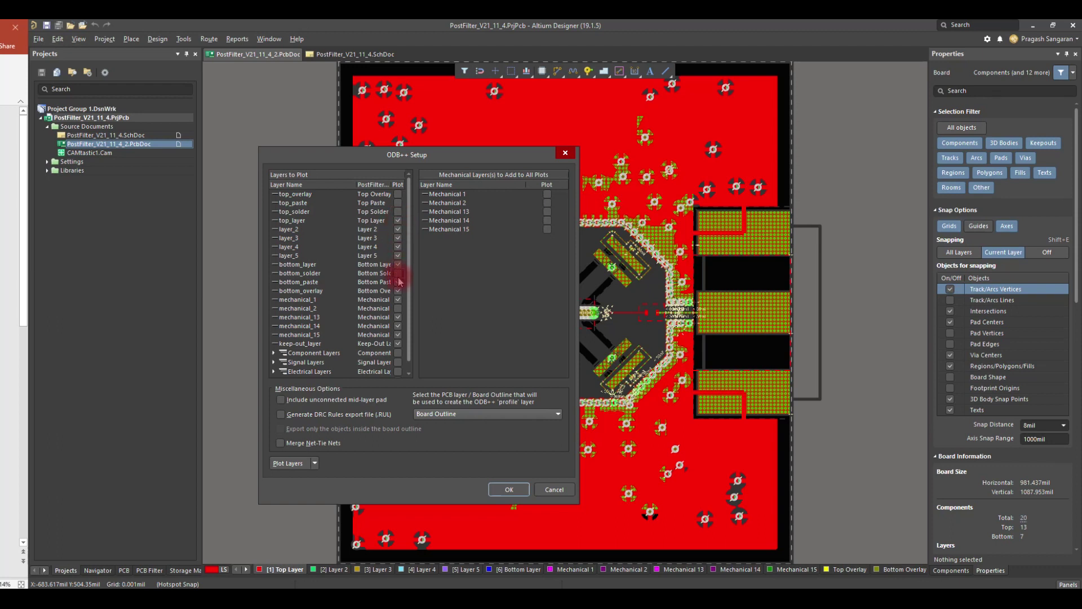
pyautogui.click(400, 327)
pyautogui.click(513, 488)
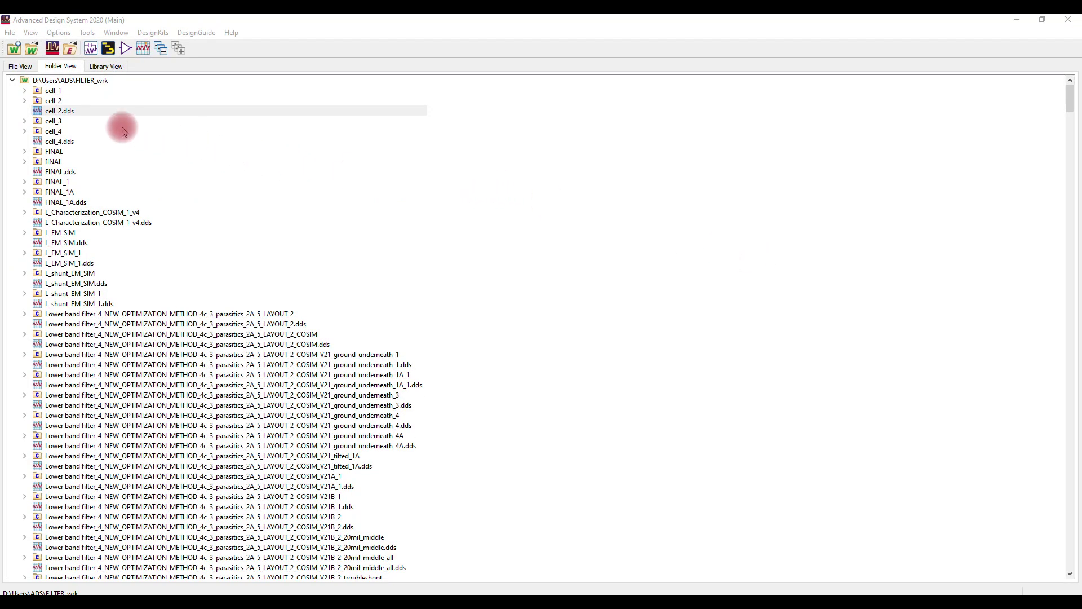
# Switch to Advanced Design System and start an import with the file type ODB++ Directory Format
pyautogui.click(10, 32)
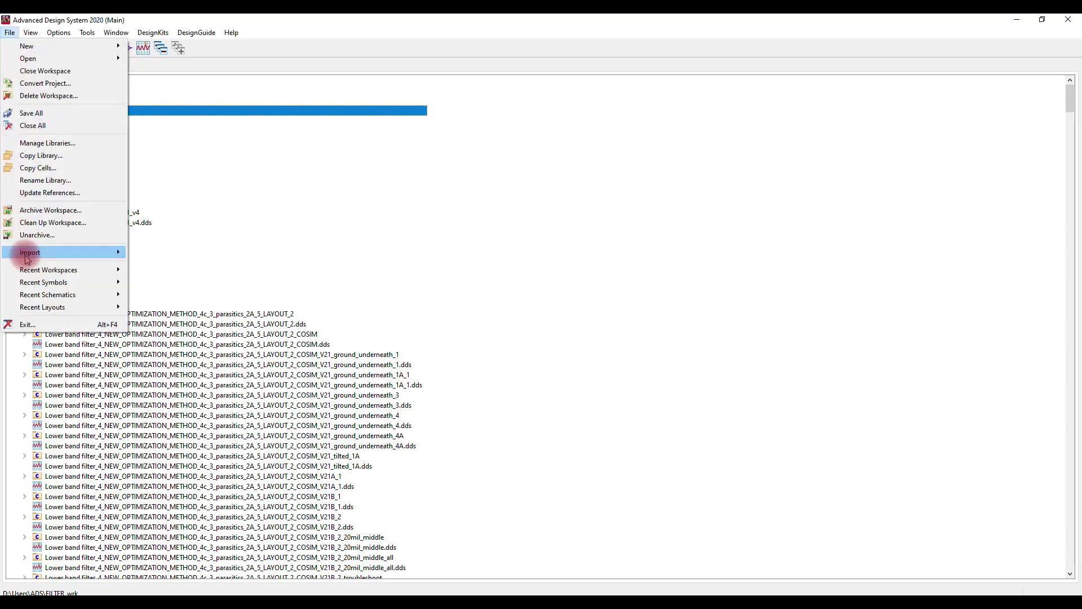
pyautogui.moveTo(101, 256)
pyautogui.click(151, 254)
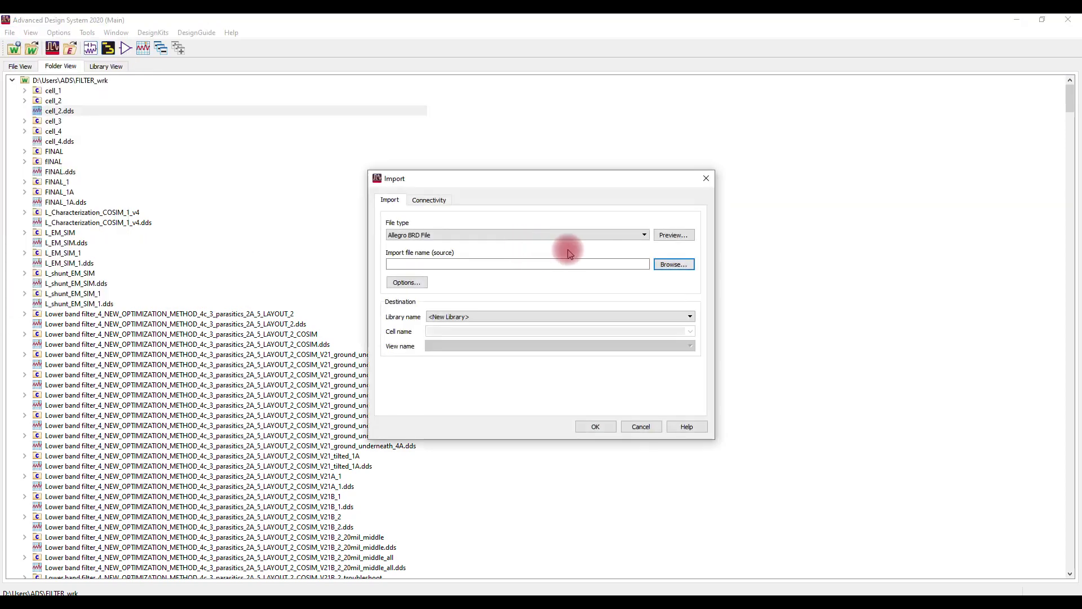
pyautogui.click(500, 237)
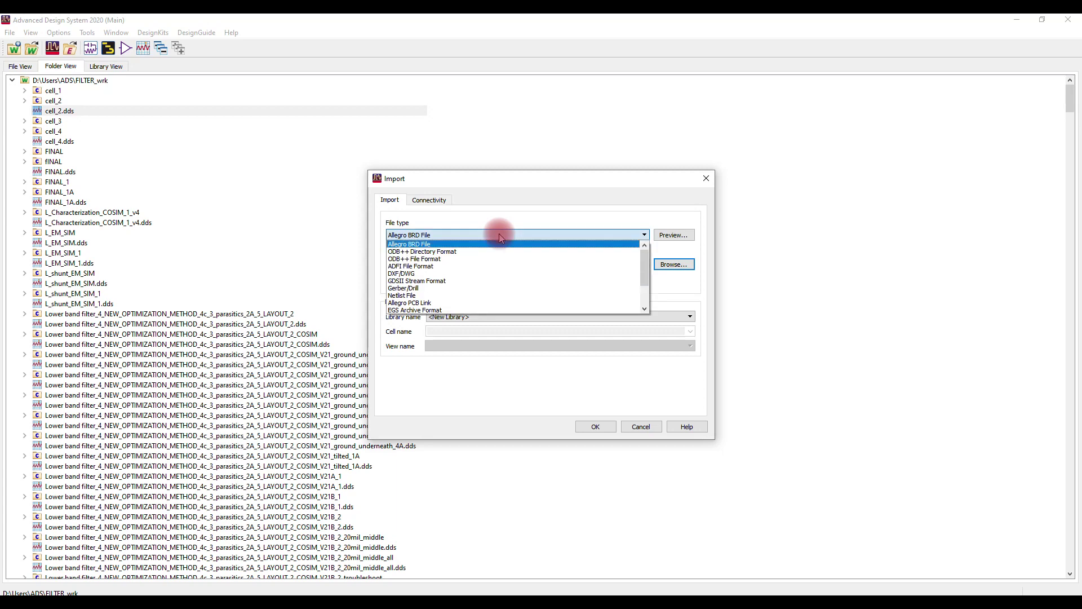
pyautogui.click(465, 252)
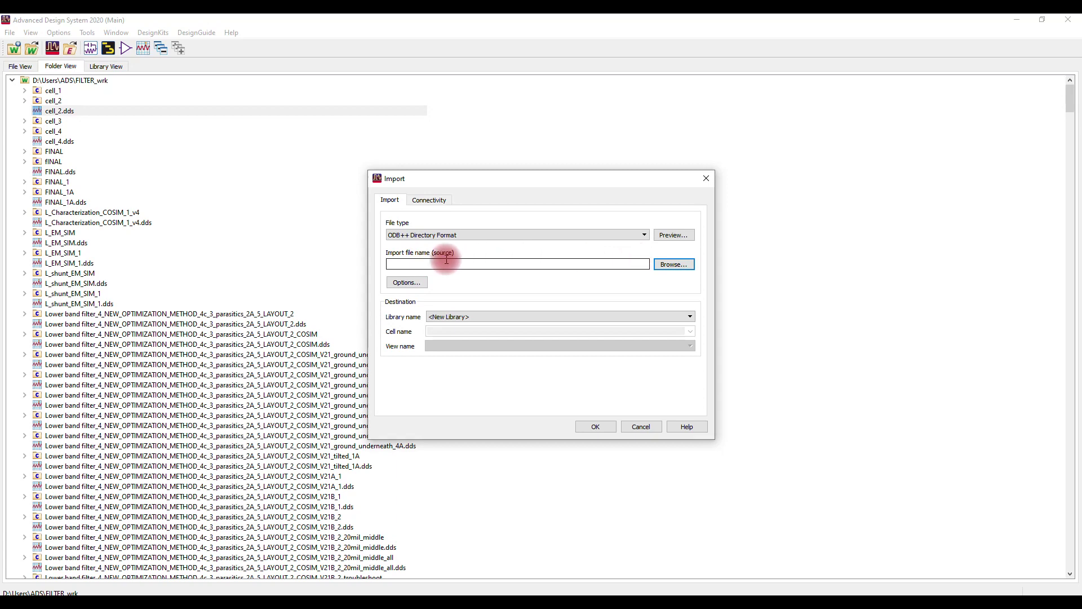
# Select the odb folder inside Project Outputs for Filter as the import source directory
pyautogui.click(674, 265)
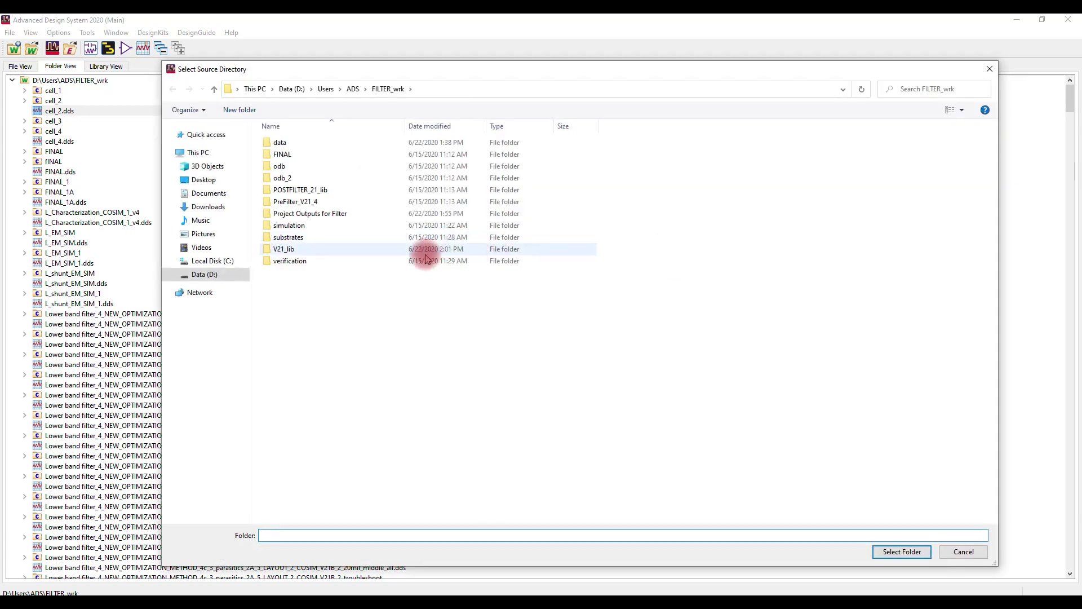
pyautogui.doubleClick(331, 217)
pyautogui.doubleClick(283, 145)
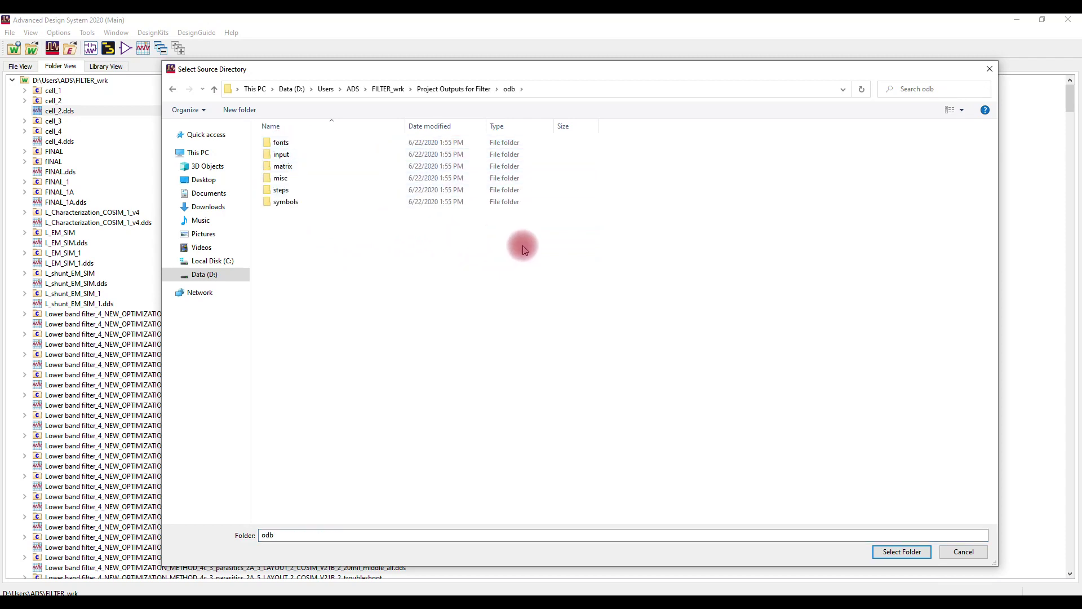
pyautogui.click(897, 549)
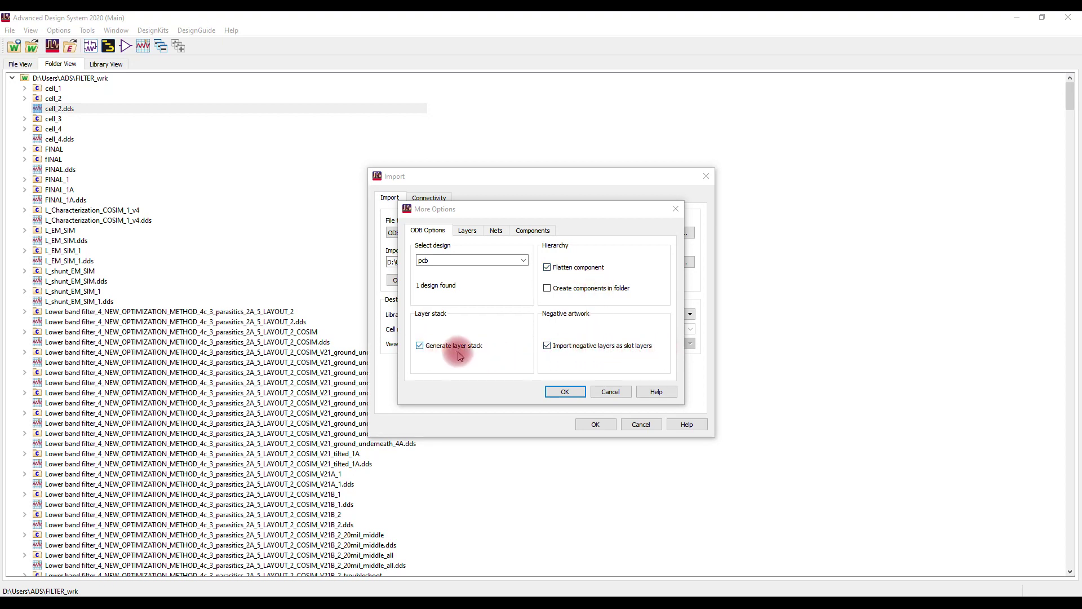
# Review the layers, nets and components selected in the ODB import options and accept them
pyautogui.click(467, 231)
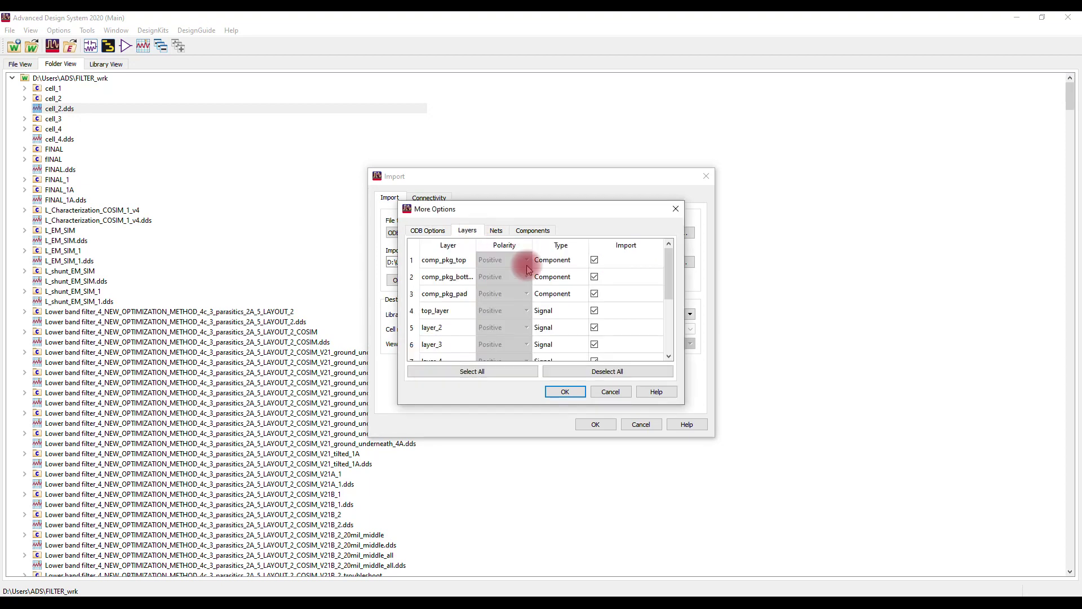
pyautogui.moveTo(672, 271)
pyautogui.mouseDown()
pyautogui.moveTo(667, 324)
pyautogui.moveTo(667, 254)
pyautogui.mouseUp()
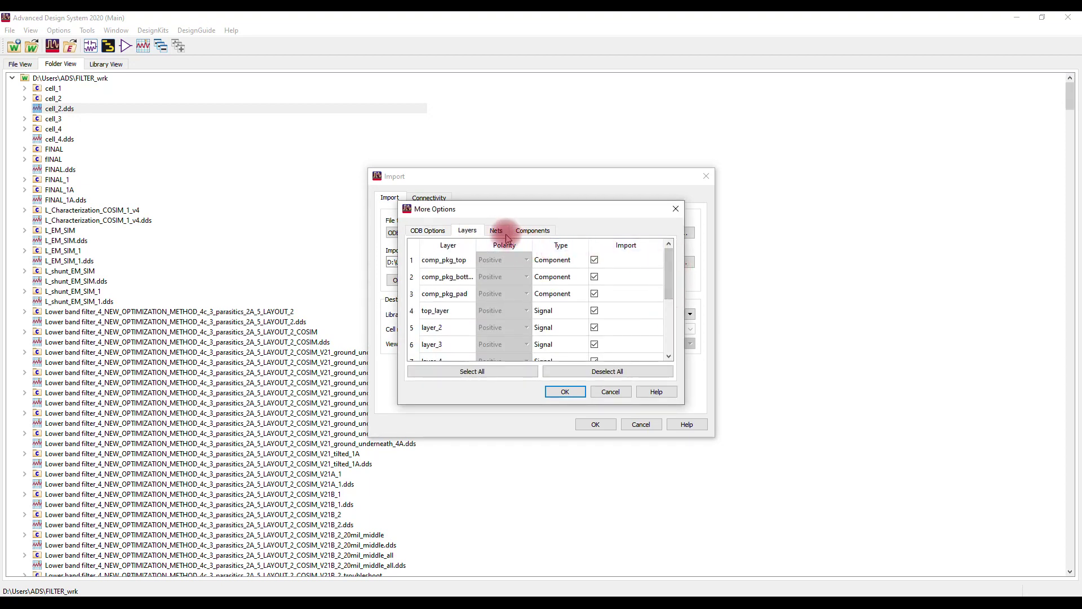
pyautogui.click(496, 231)
pyautogui.moveTo(672, 278)
pyautogui.mouseDown()
pyautogui.moveTo(676, 346)
pyautogui.moveTo(669, 263)
pyautogui.mouseUp()
pyautogui.click(533, 231)
pyautogui.click(675, 320)
pyautogui.moveTo(669, 341); pyautogui.dragTo(669, 248)
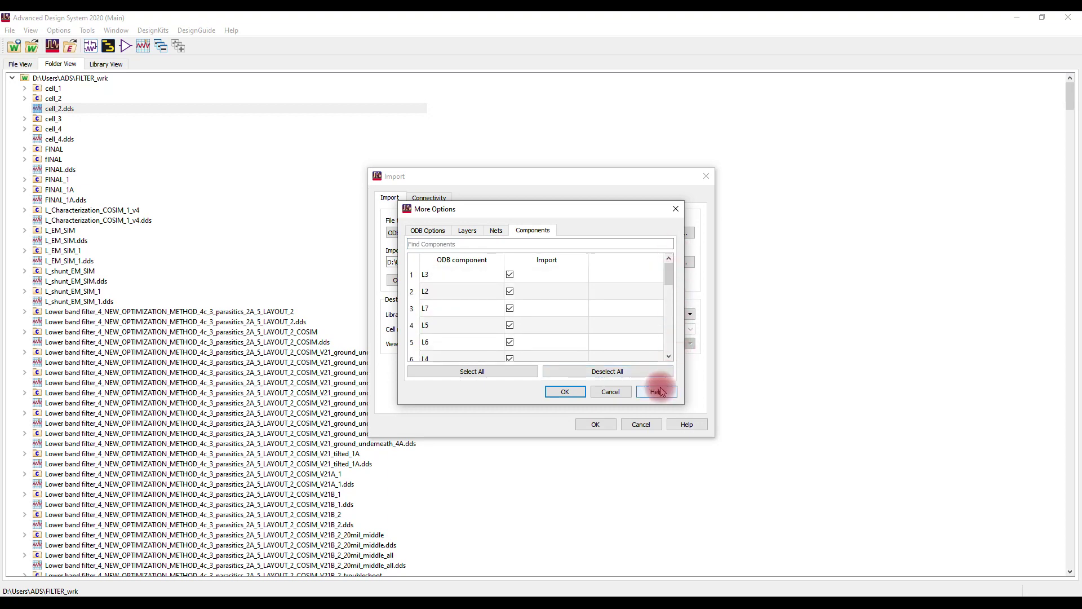
pyautogui.click(574, 390)
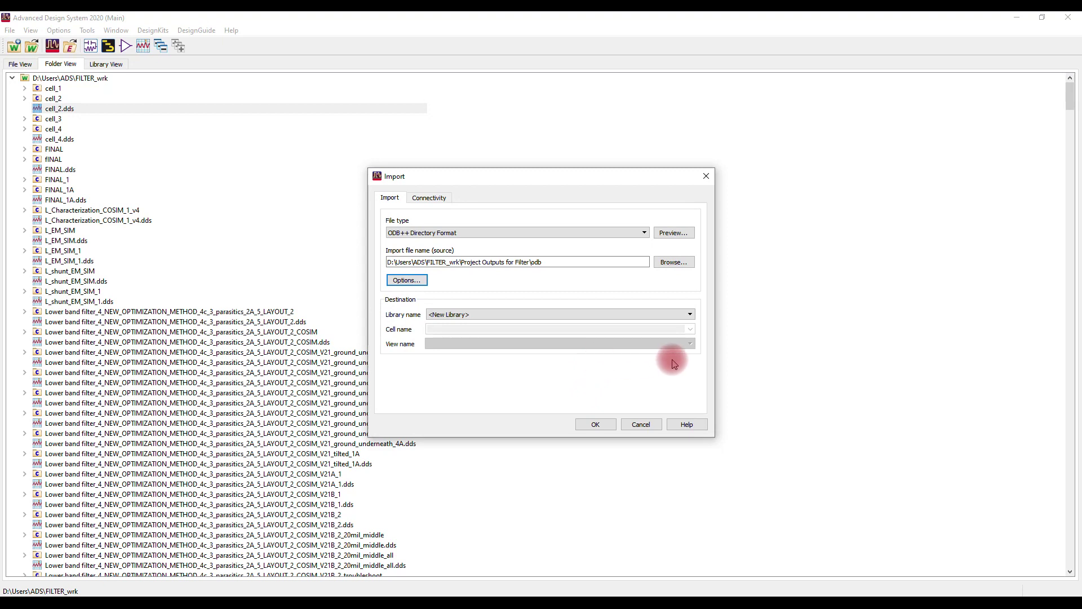
# Import the design into a new library named odb_lib, using the technology defined in the ODB file
pyautogui.click(519, 314)
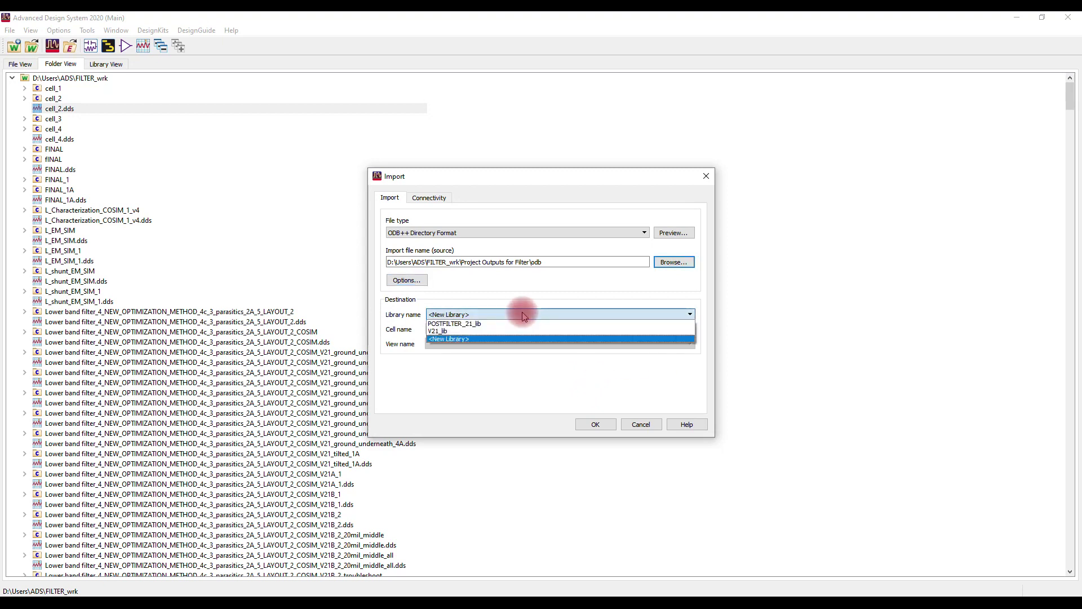
pyautogui.click(526, 301)
pyautogui.click(688, 315)
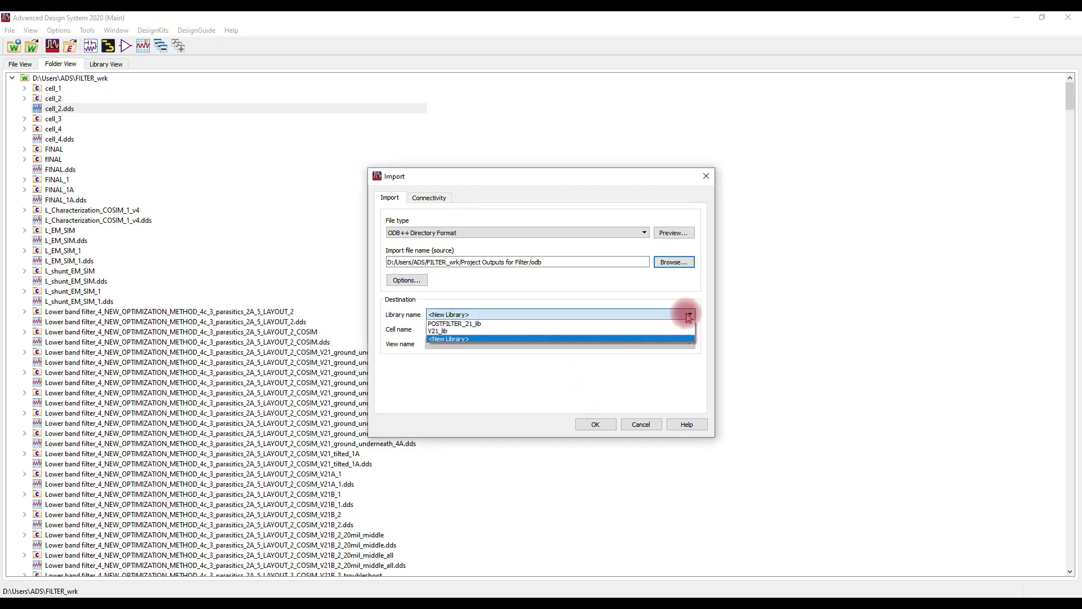
pyautogui.click(627, 295)
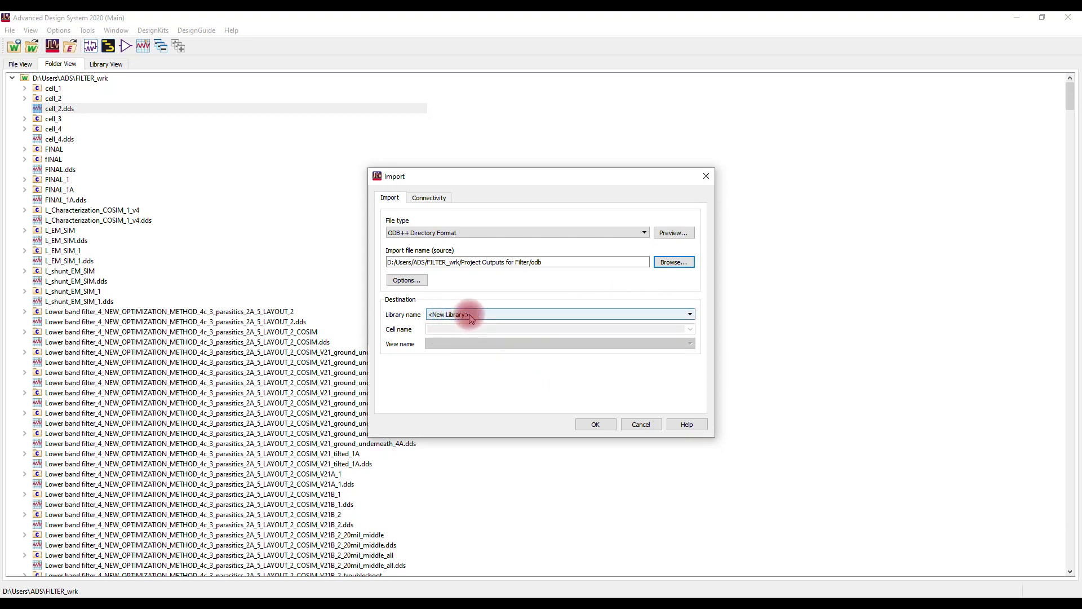
pyautogui.click(595, 425)
pyautogui.click(457, 269)
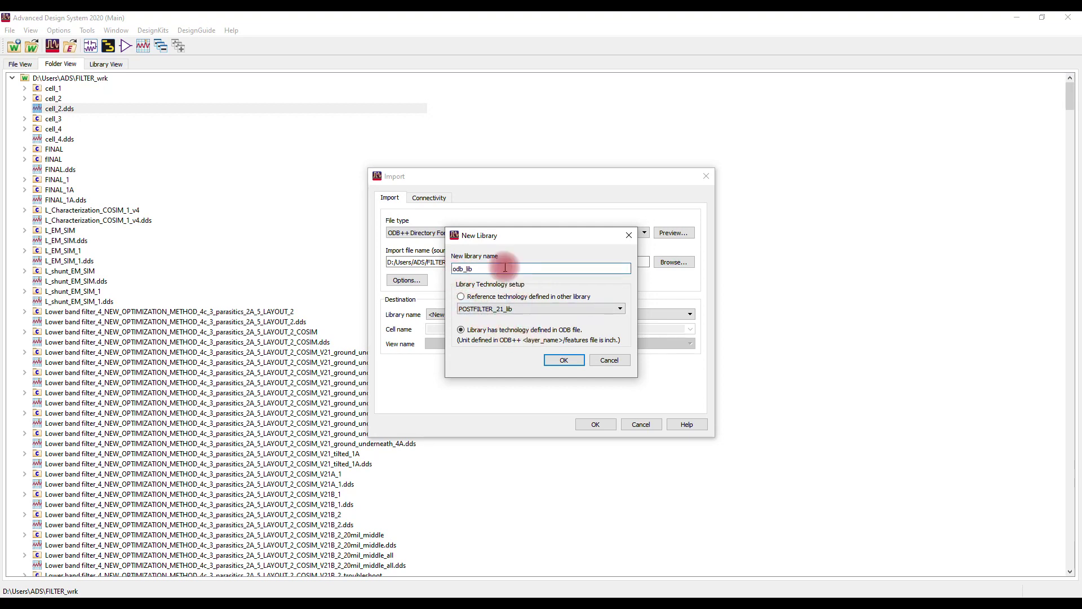
pyautogui.click(557, 361)
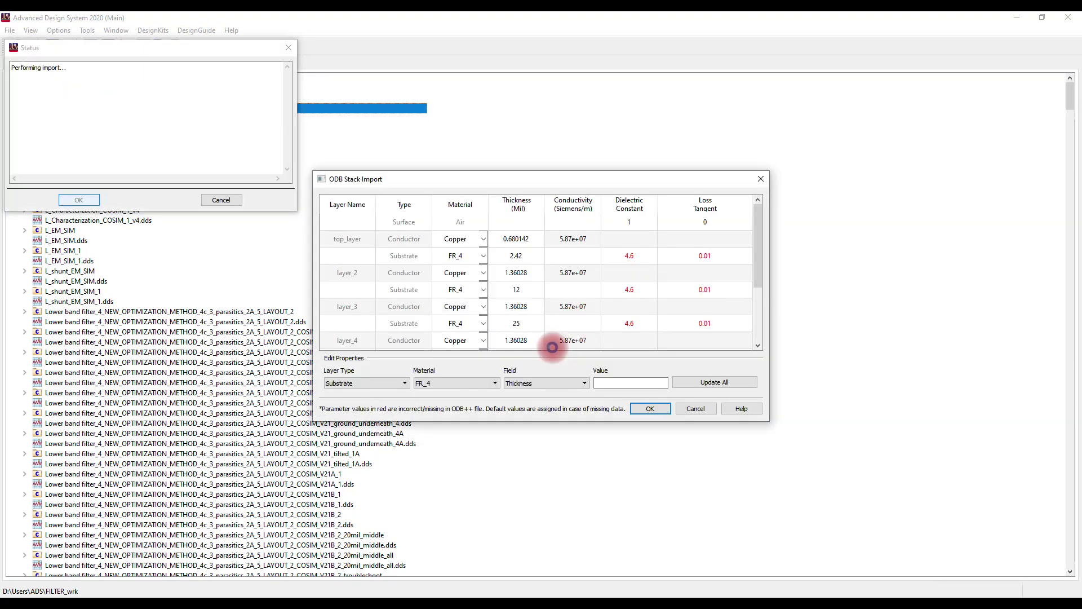
# Review the full ODB layer stack, accept its thickness and material values, and complete the import
pyautogui.moveTo(769, 421); pyautogui.dragTo(817, 509)
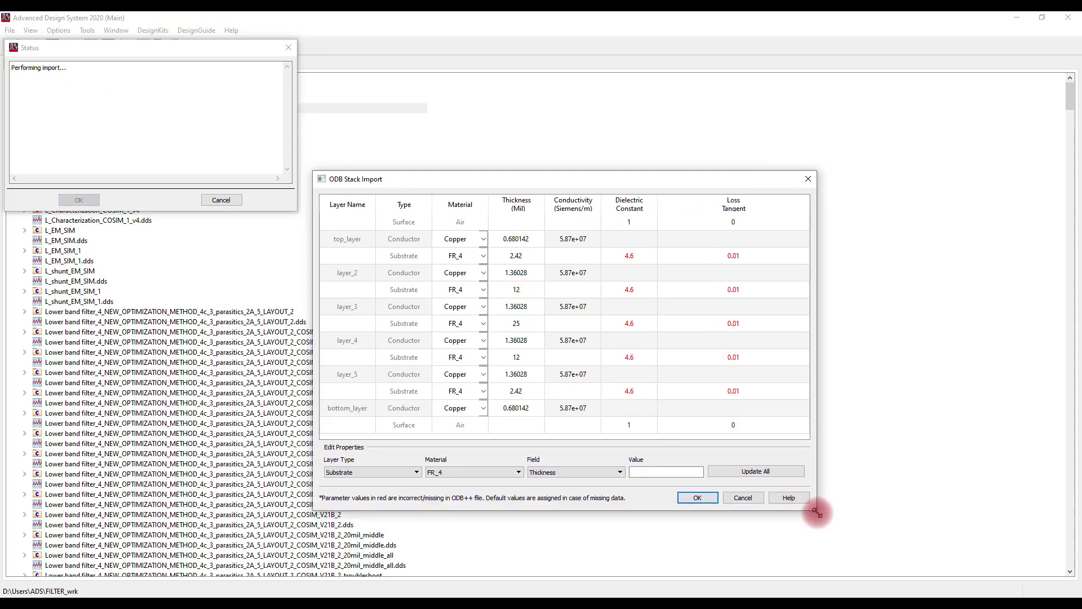
pyautogui.doubleClick(533, 237)
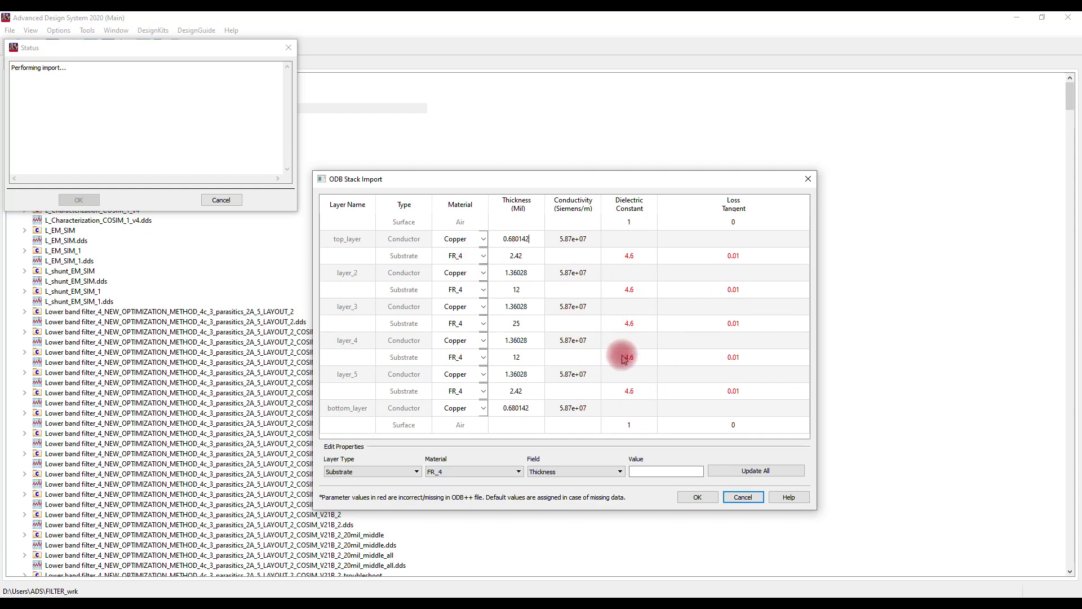
pyautogui.click(697, 499)
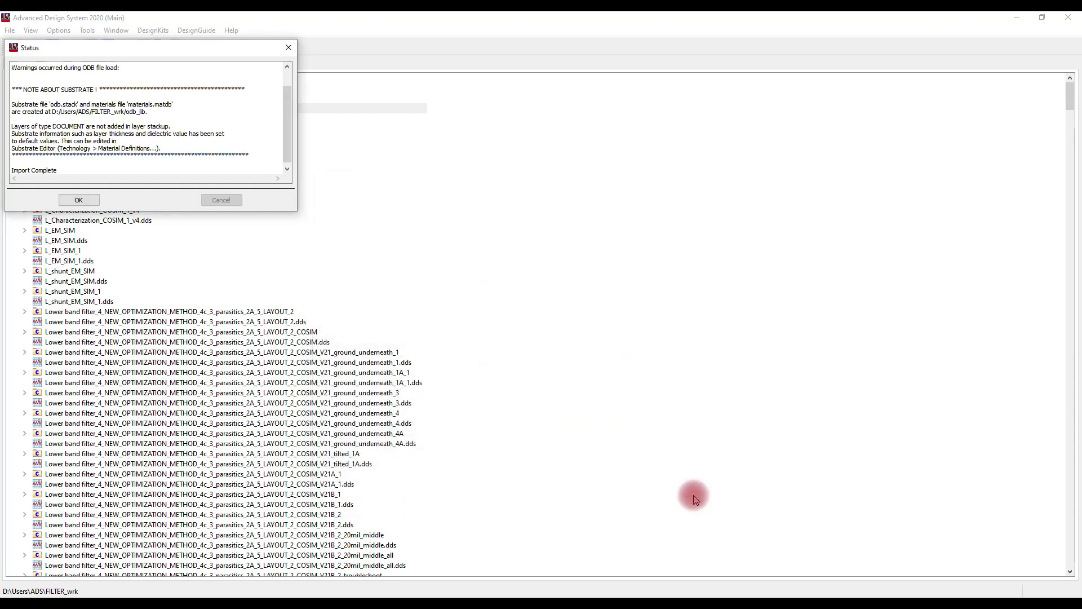
pyautogui.click(78, 200)
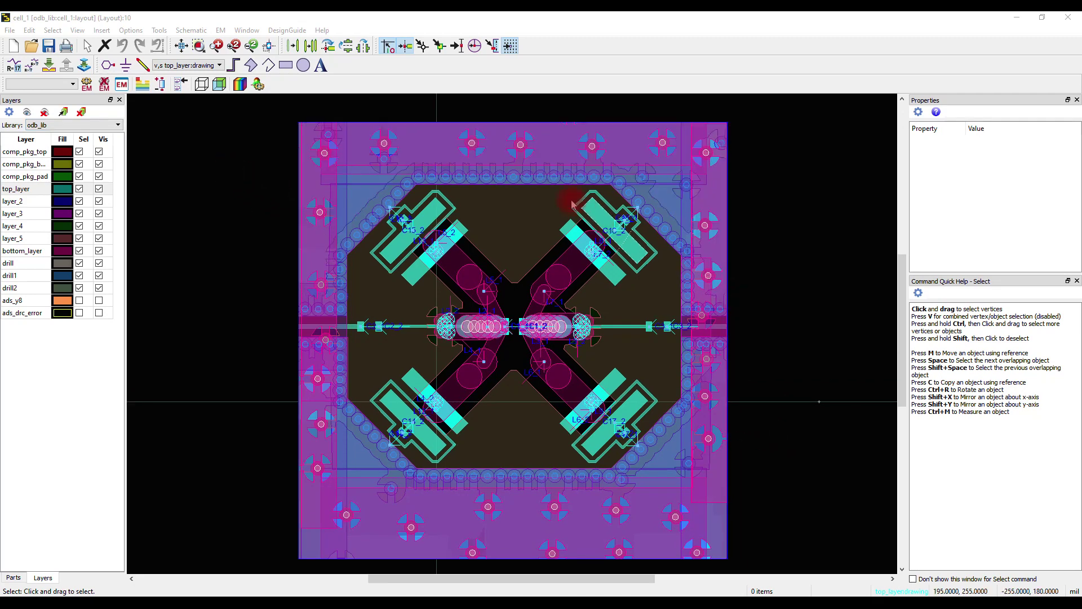
# Remove all automatically imported S-parameter ports from the layout and clear the remaining pin selection
pyautogui.click(163, 84)
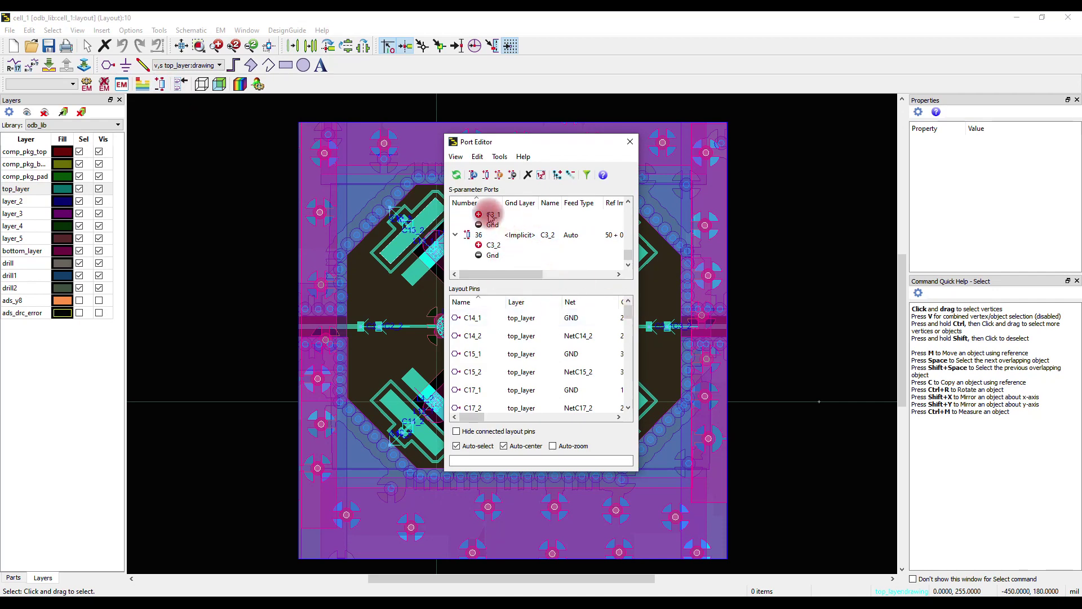
pyautogui.click(492, 255)
pyautogui.moveTo(627, 253); pyautogui.dragTo(633, 191)
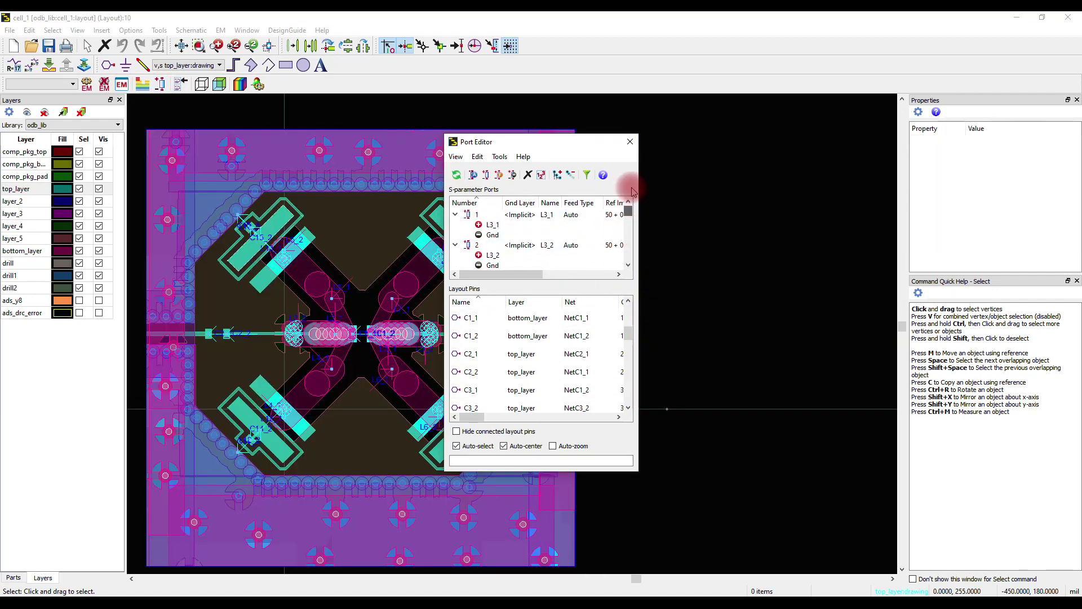
pyautogui.click(477, 215)
pyautogui.hotkey('ctrl', 'a')
pyautogui.click(529, 175)
pyautogui.click(630, 142)
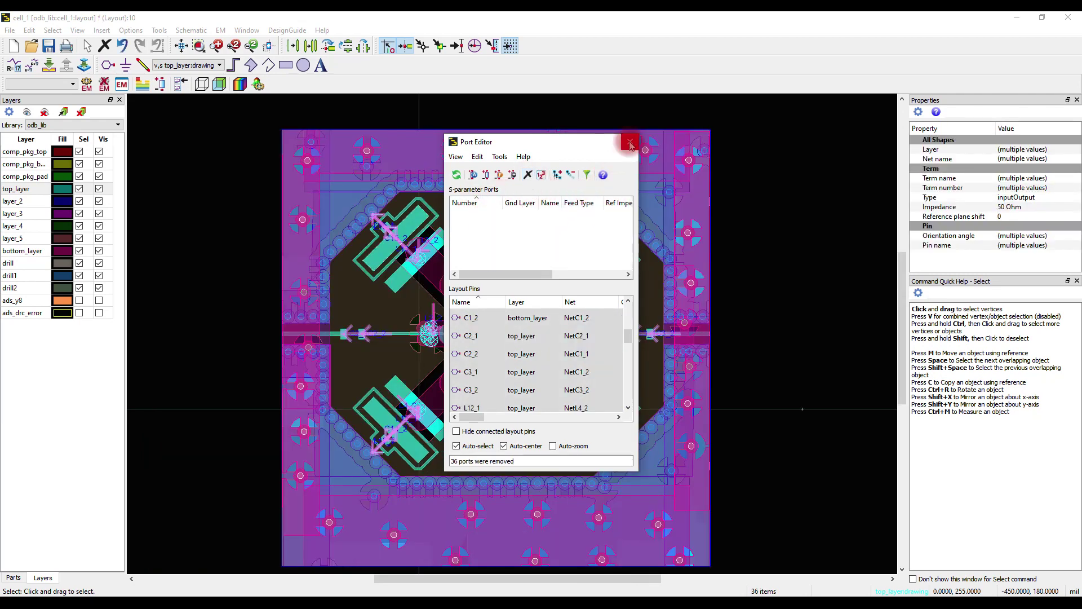
pyautogui.click(756, 246)
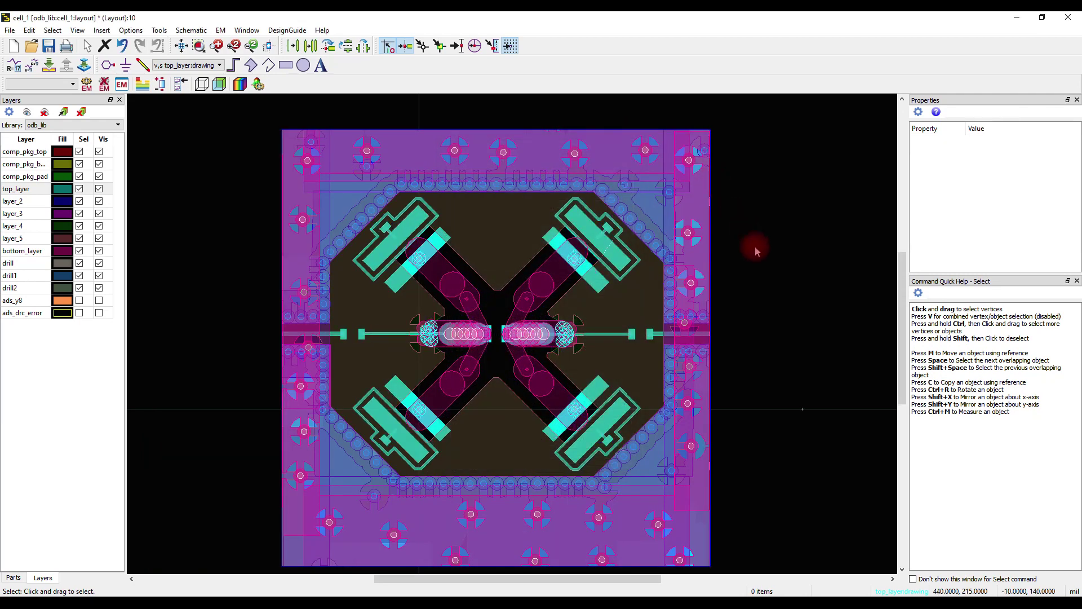
# Place pin P1 as a dot pin on top_layer at the board-edge end of the left feed trace
pyautogui.scroll(3, 297, 432)
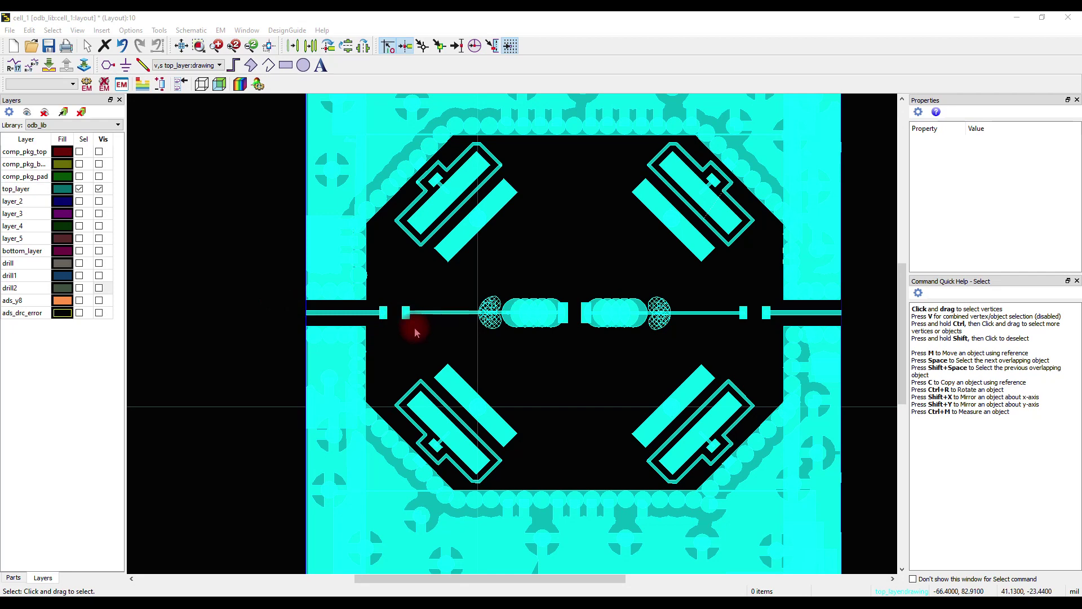
pyautogui.scroll(1, 462, 330)
pyautogui.scroll(1, 485, 331)
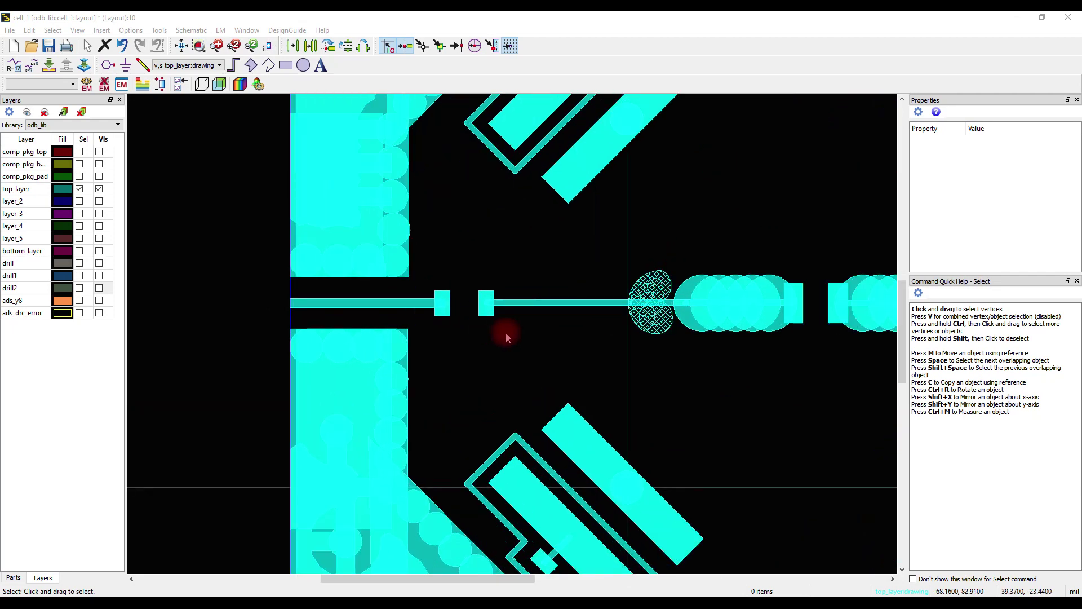
pyautogui.scroll(1, 506, 332)
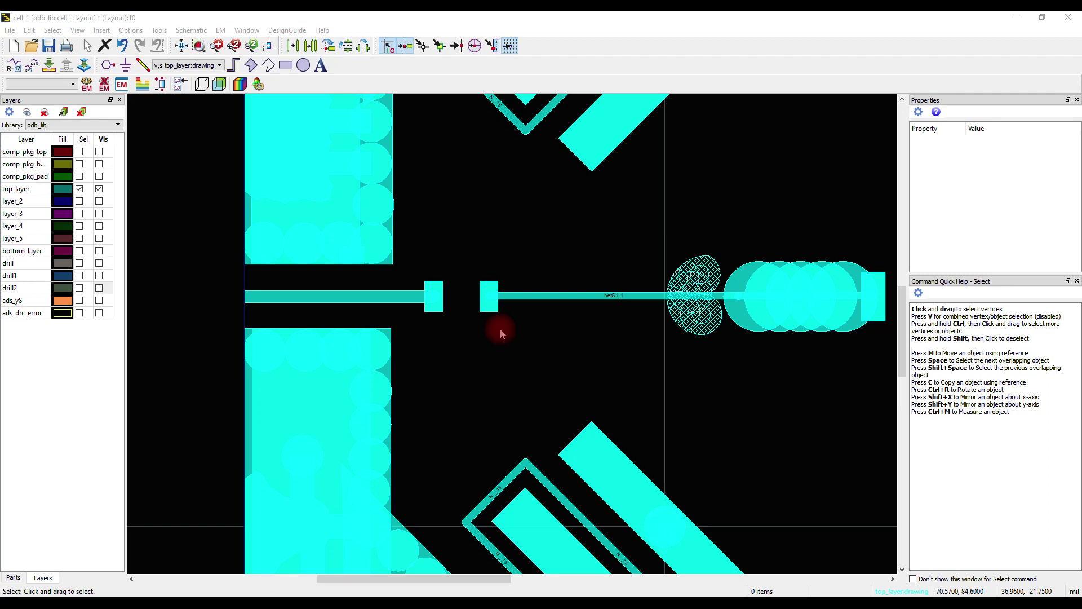
pyautogui.click(108, 66)
pyautogui.scroll(1, 502, 346)
pyautogui.scroll(1, 314, 333)
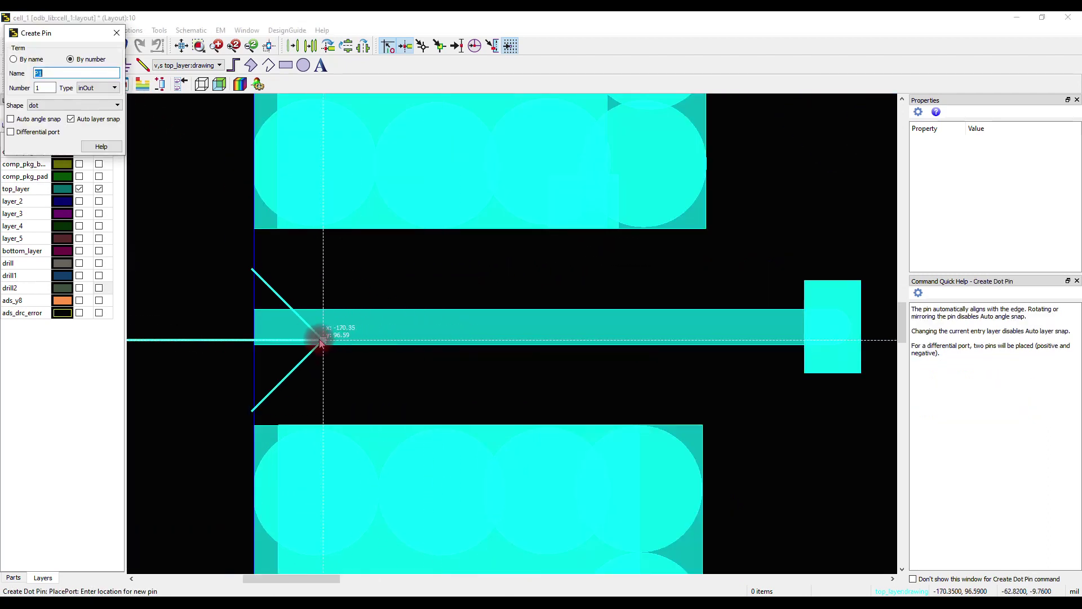
pyautogui.click(256, 329)
# Place pin P2 on the inner edge of the pad that ends the left feed trace
pyautogui.scroll(-1, 536, 330)
pyautogui.scroll(1, 536, 331)
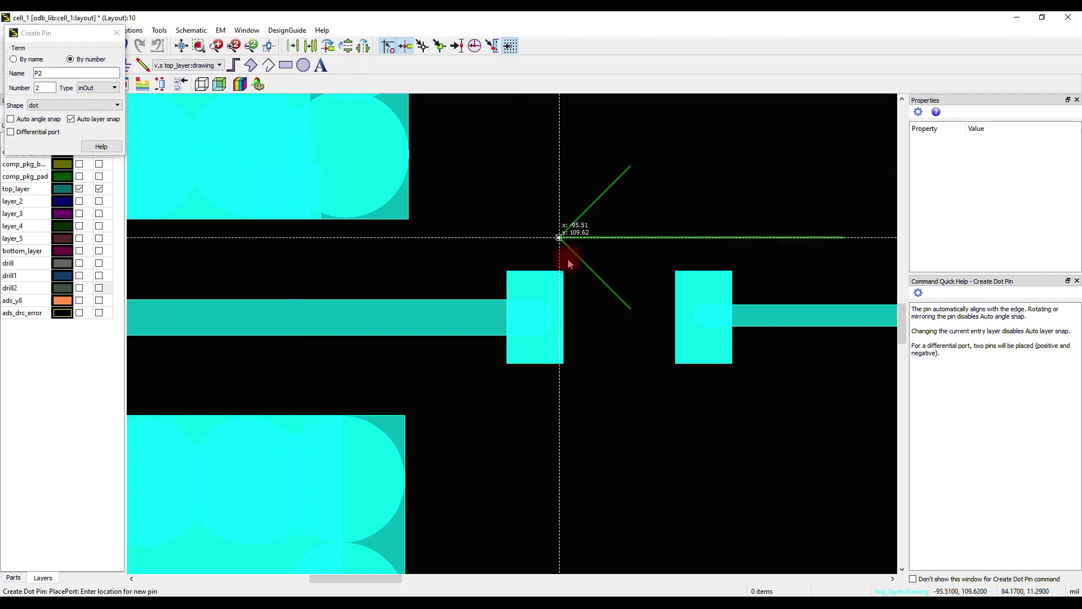
pyautogui.scroll(1, 641, 231)
pyautogui.click(469, 366)
# Rotate the pin 180 degrees and place dot pin P3 on the pad facing P2 across the left gap
pyautogui.scroll(-1, 508, 338)
pyautogui.doubleClick(330, 47)
pyautogui.scroll(1, 609, 339)
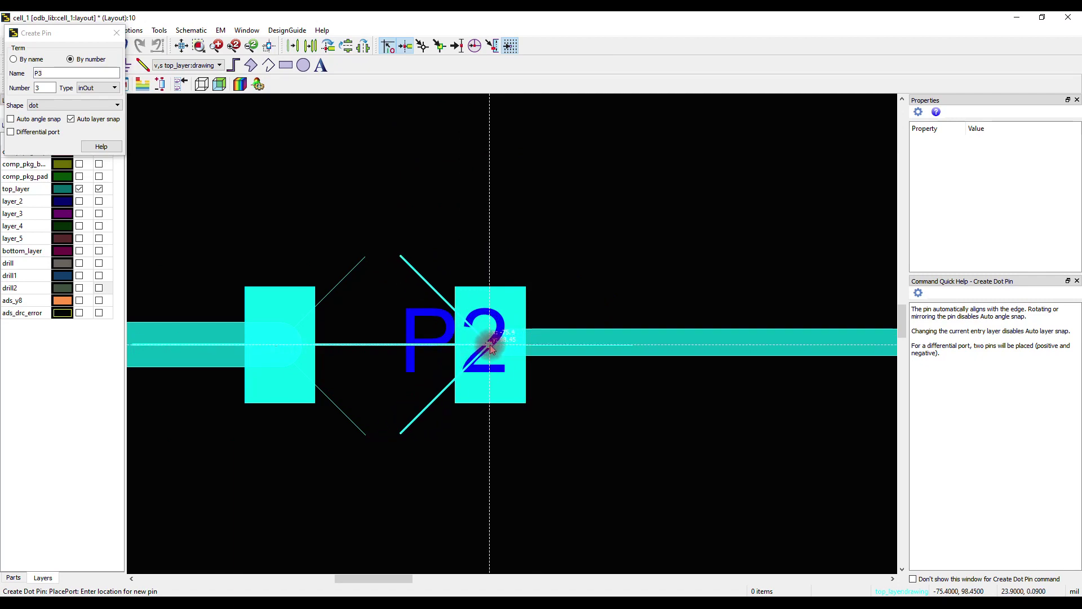
pyautogui.click(492, 348)
# Place dot pin P4 on the left-hand pad of the central gap, at the end of its pad row
pyautogui.scroll(-3, 507, 338)
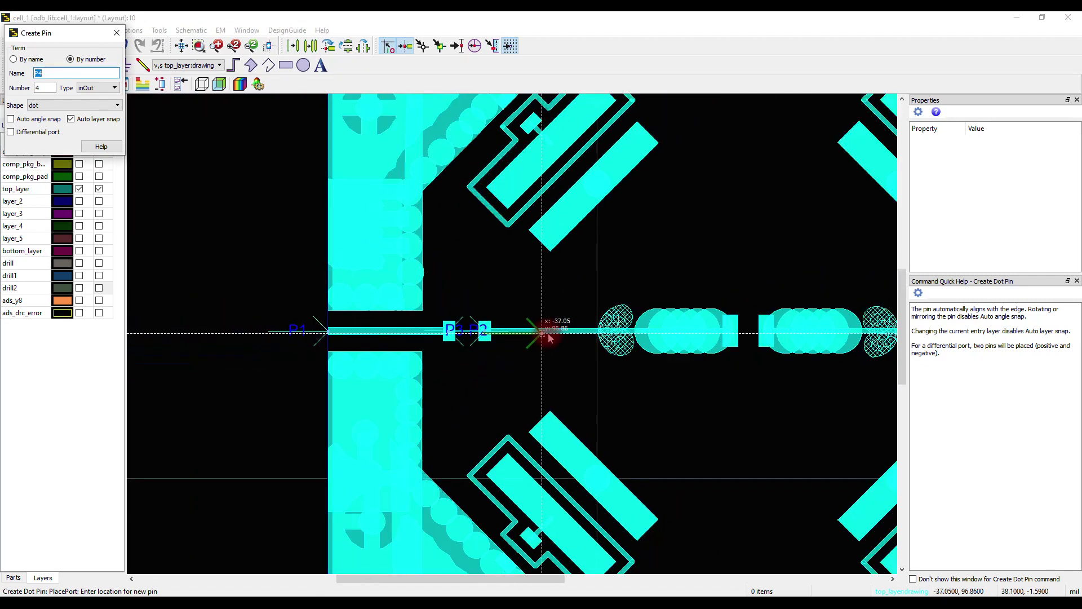
pyautogui.scroll(3, 580, 332)
pyautogui.scroll(2, 588, 325)
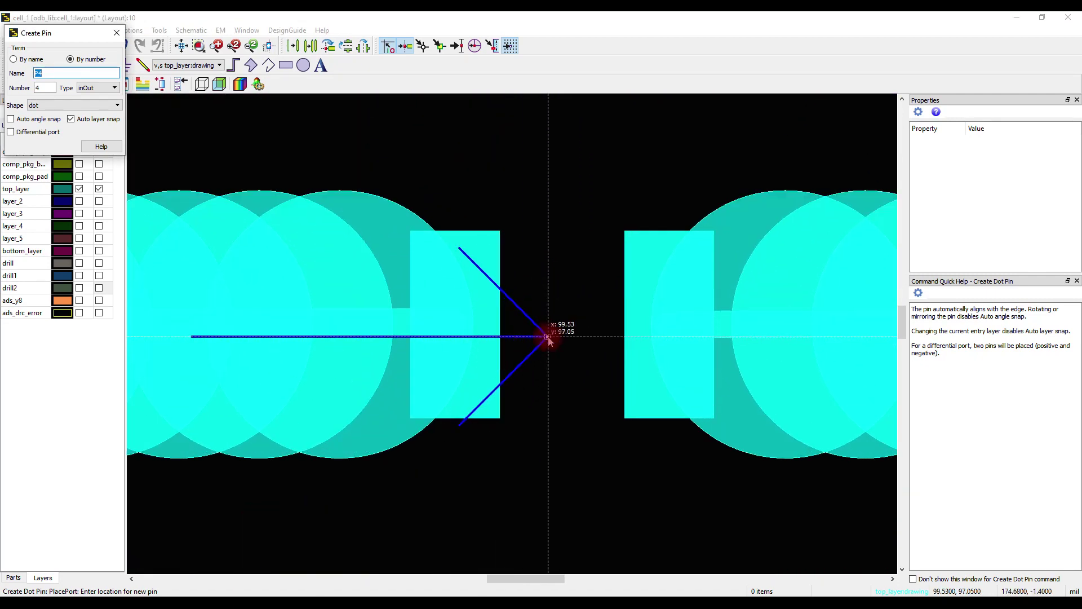
pyautogui.click(461, 325)
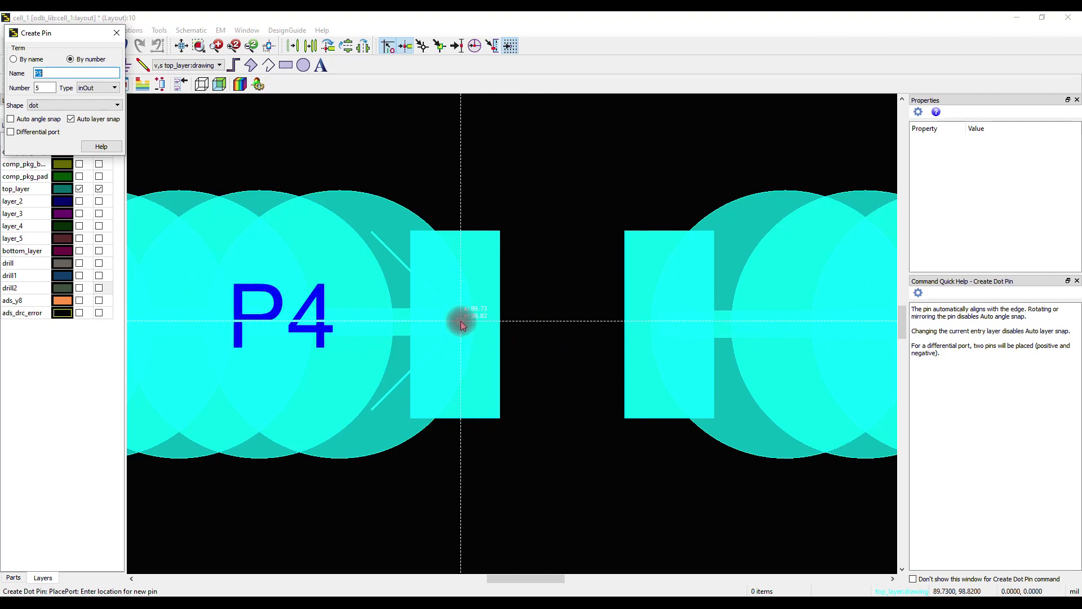
# Place dot pin P5, facing the opposite way, on the right-hand pad of the central gap
pyautogui.scroll(-2, 496, 324)
pyautogui.scroll(2, 685, 316)
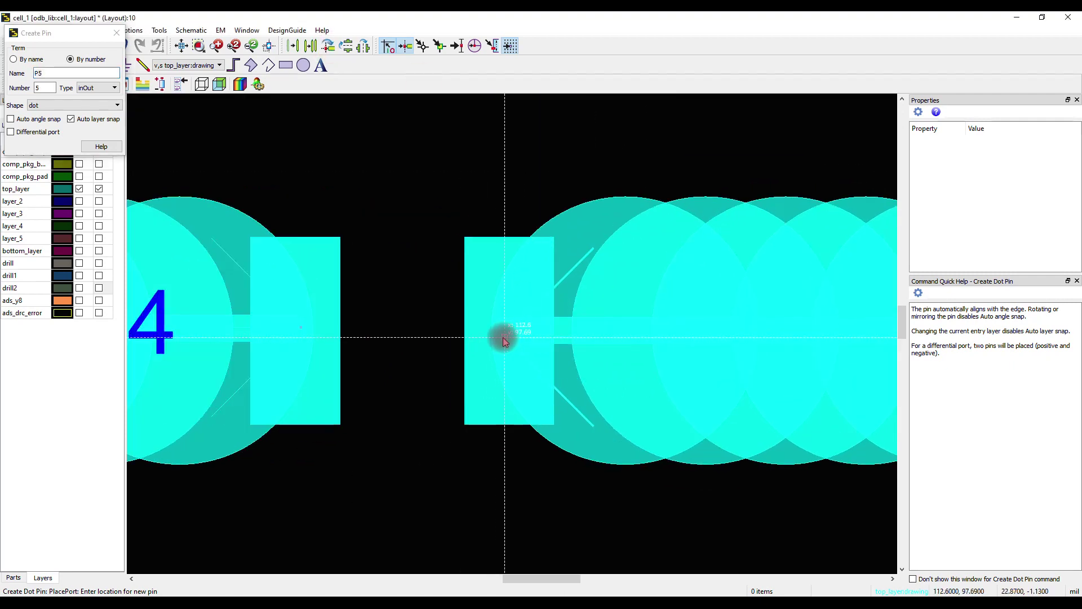
pyautogui.click(509, 330)
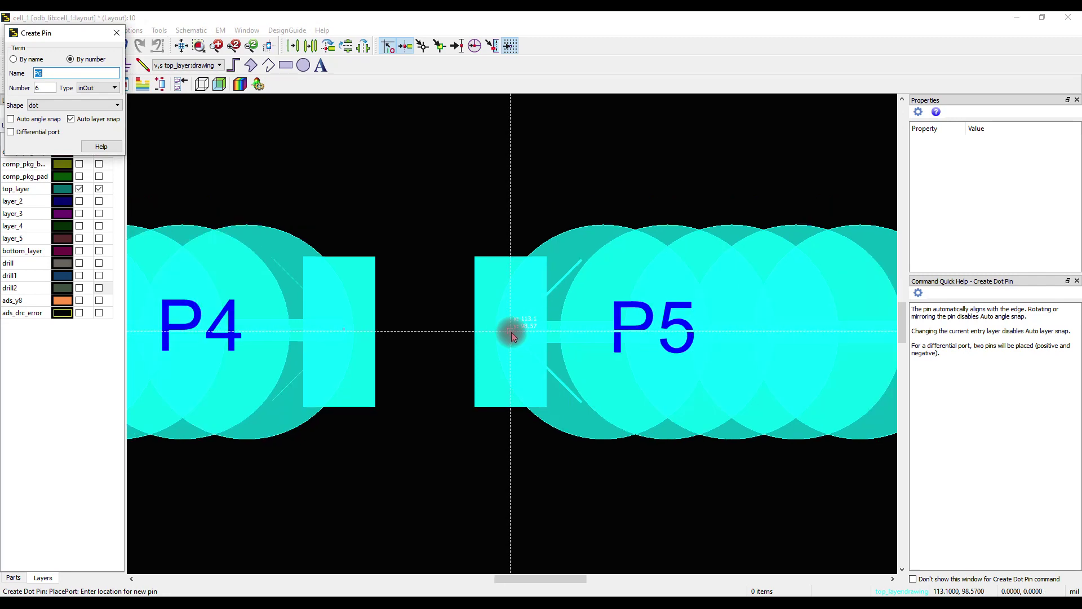
# Rotate the pin 180 degrees and place dot pin P6 on the pad ending the trace right of the filter centre
pyautogui.scroll(-4, 509, 331)
pyautogui.scroll(2, 603, 343)
pyautogui.scroll(2, 510, 324)
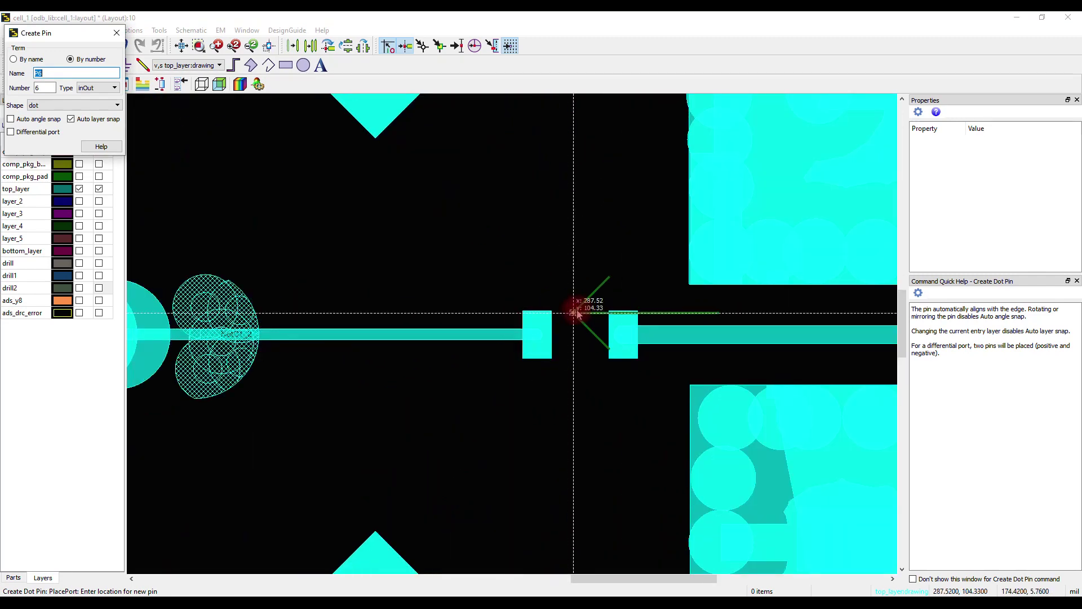
pyautogui.doubleClick(333, 43)
pyautogui.scroll(2, 566, 359)
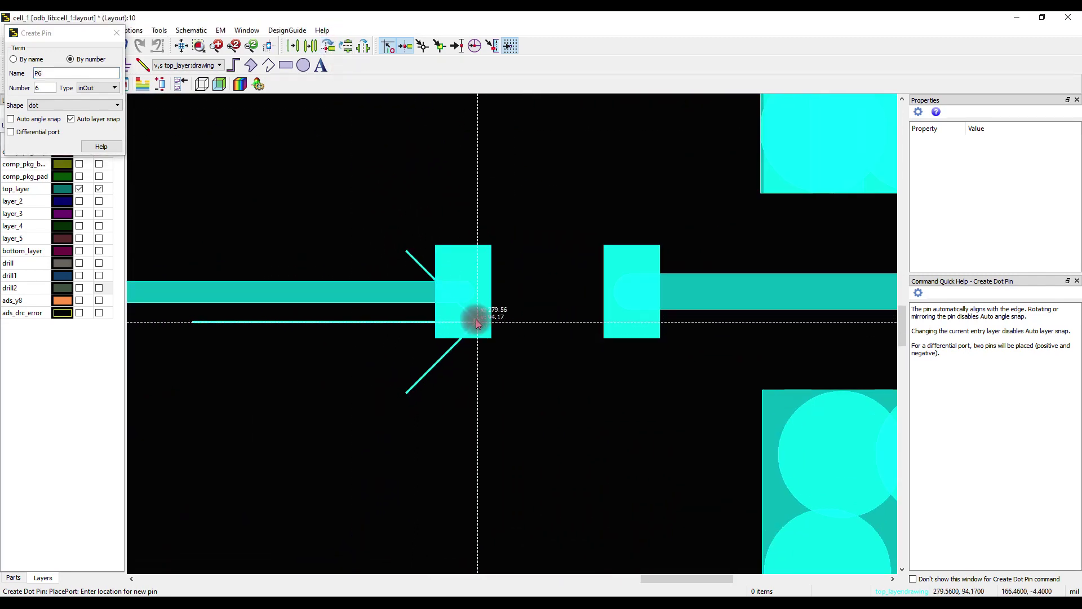
pyautogui.click(466, 292)
# Place dot pin P7 on the pad starting the right feed trace, facing the board edge, and finish pin placement
pyautogui.scroll(-2, 466, 292)
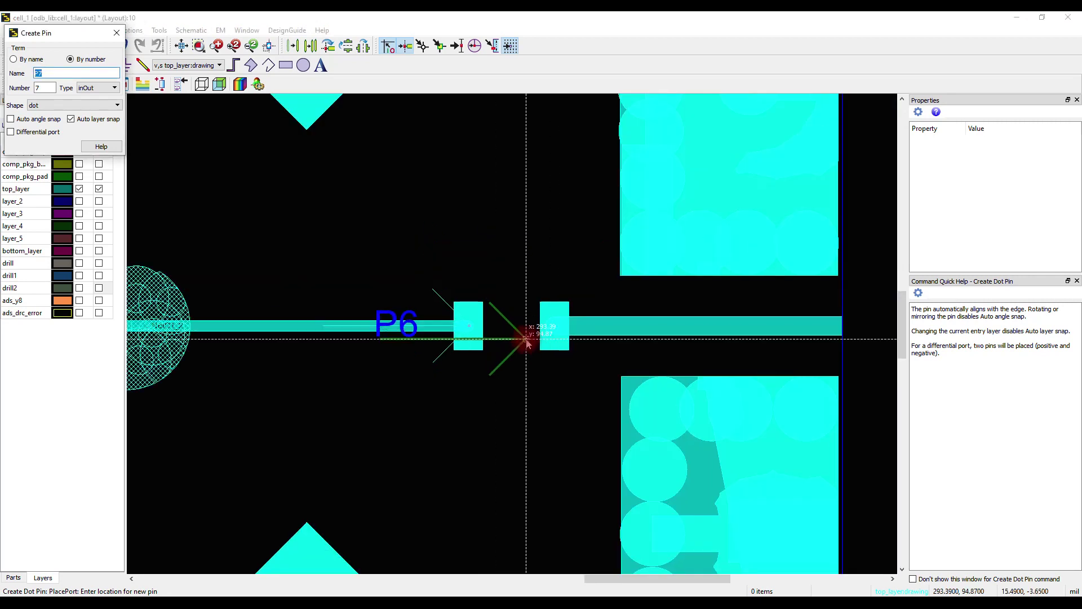
pyautogui.scroll(2, 626, 322)
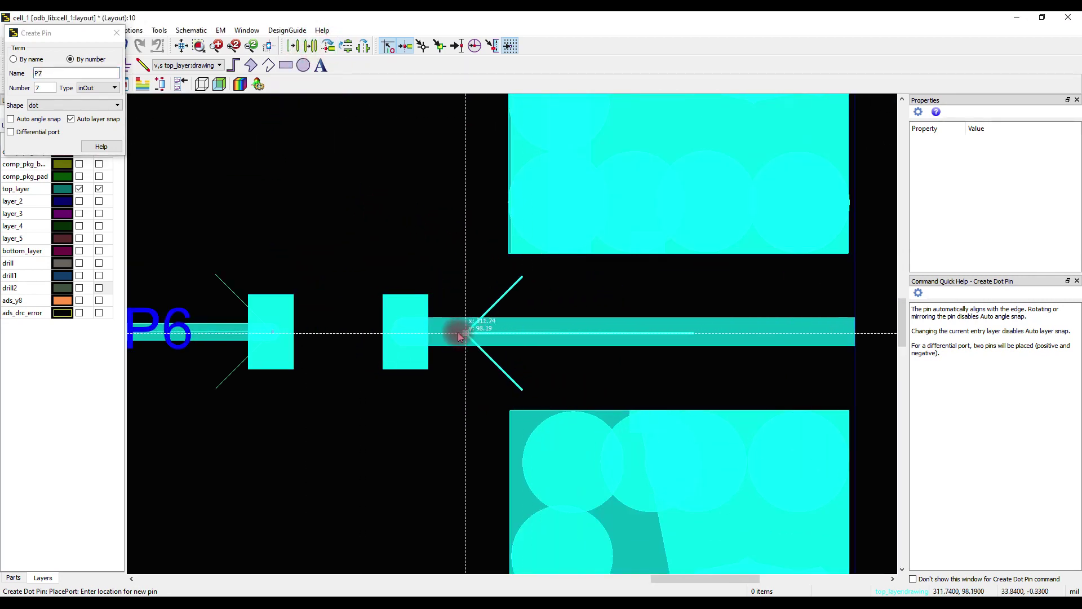
pyautogui.click(408, 331)
pyautogui.rightClick(346, 236)
pyautogui.click(367, 243)
# Open the Port Editor and delete all S-parameter ports from port 1 through port 38
pyautogui.scroll(-8, 503, 332)
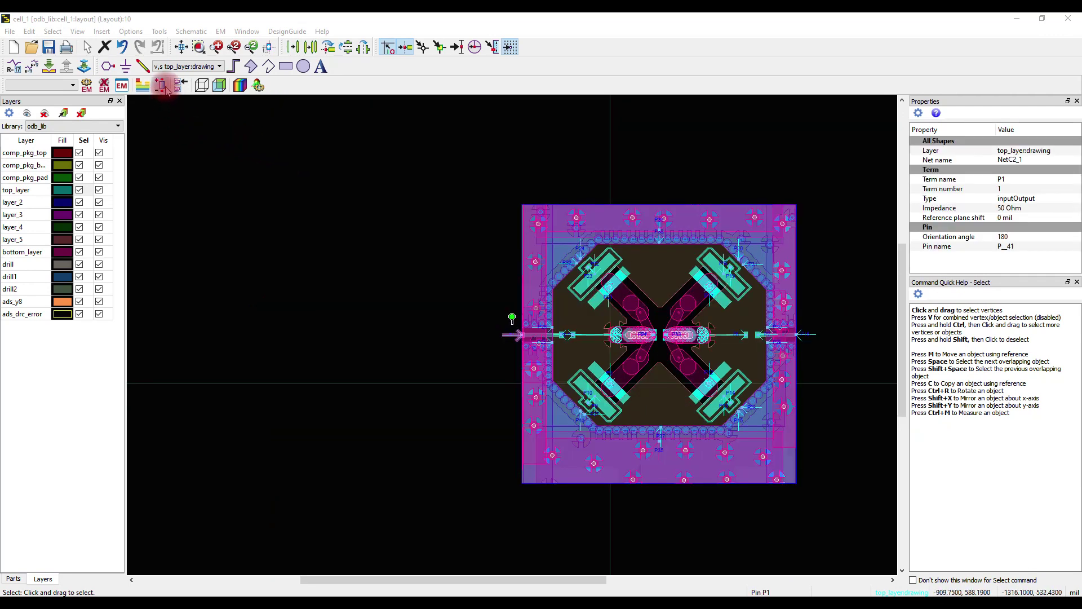
pyautogui.click(164, 88)
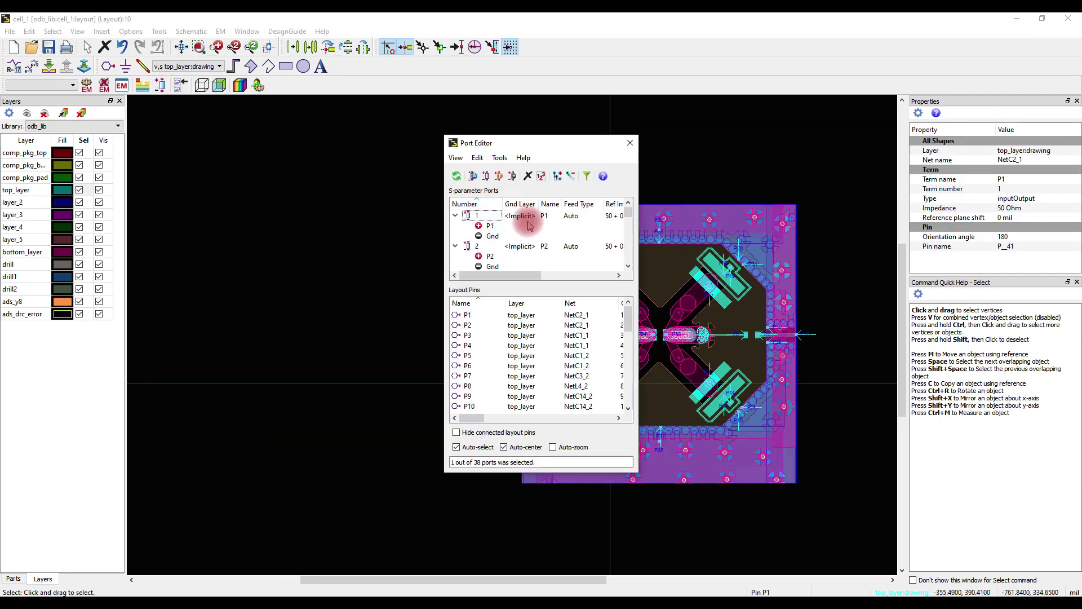
pyautogui.click(481, 218)
pyautogui.moveTo(628, 214); pyautogui.dragTo(637, 267)
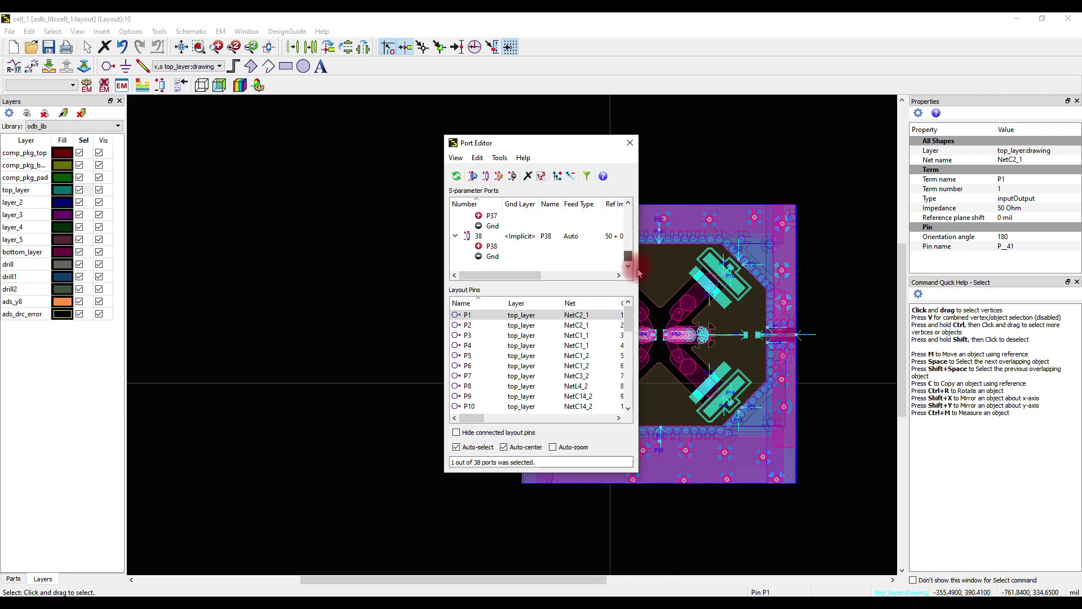
pyautogui.keyDown('shift'); pyautogui.click(497, 257); pyautogui.keyUp('shift')
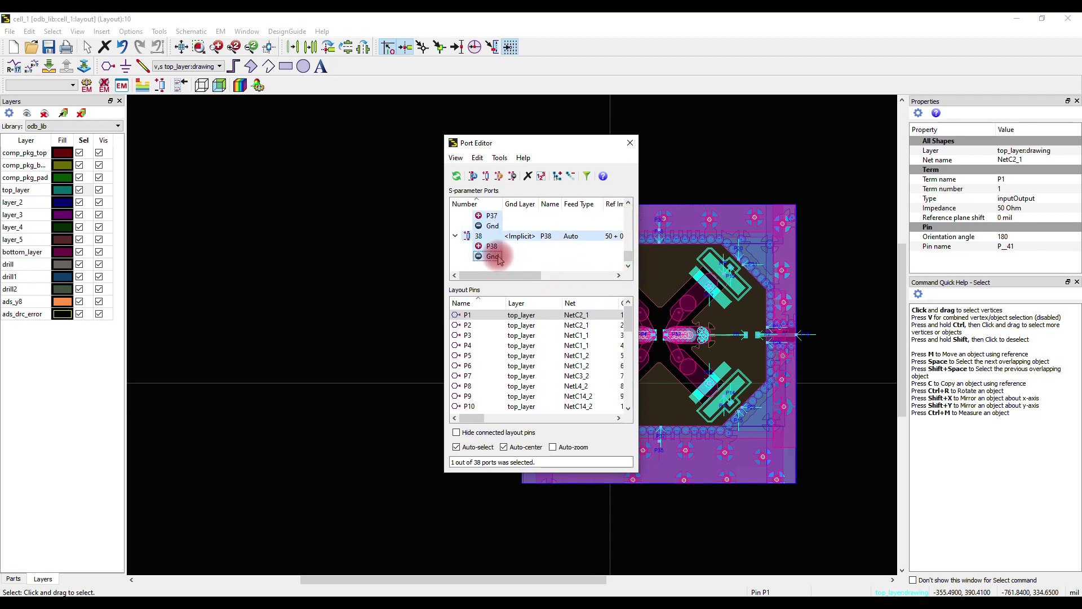
pyautogui.click(528, 175)
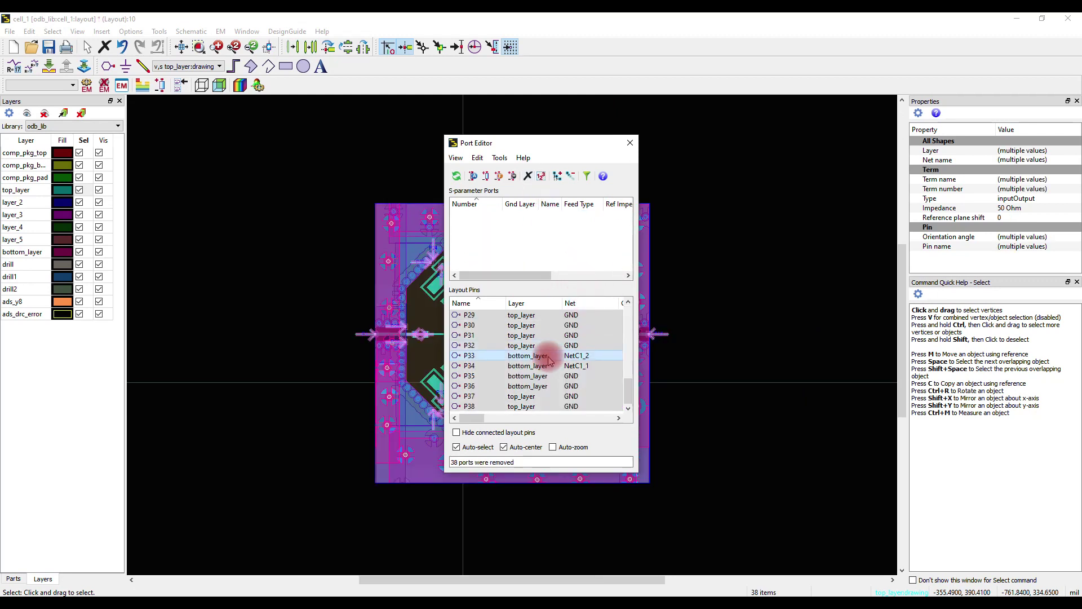
# Sort the layout pins by net and create individual ports for all non-GND pins, from P9 through P17
pyautogui.moveTo(624, 377)
pyautogui.mouseDown()
pyautogui.moveTo(626, 309)
pyautogui.moveTo(634, 396)
pyautogui.mouseUp()
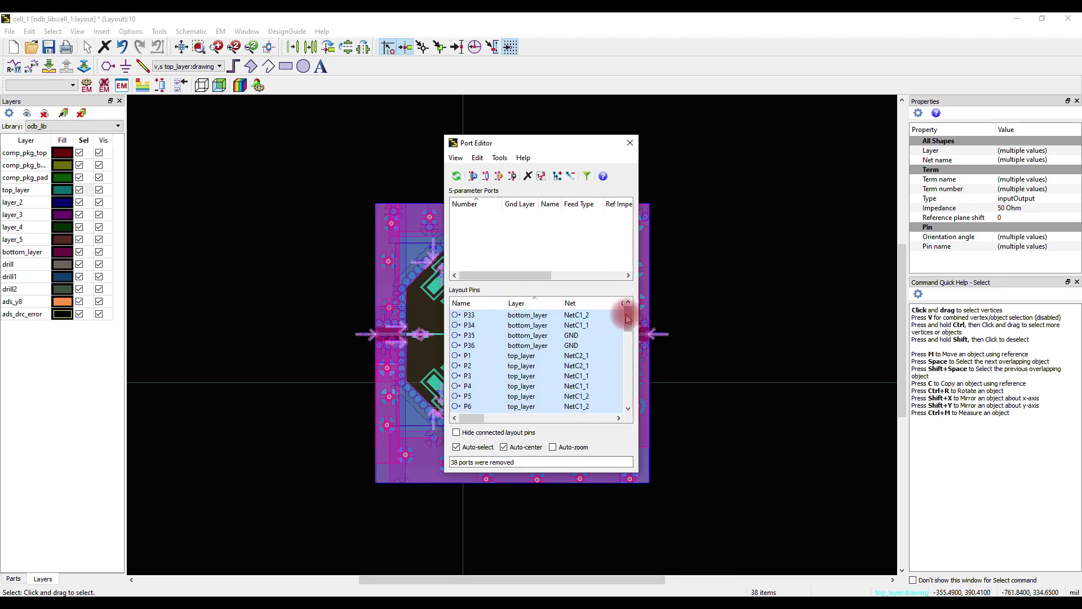
pyautogui.moveTo(633, 320); pyautogui.dragTo(629, 359)
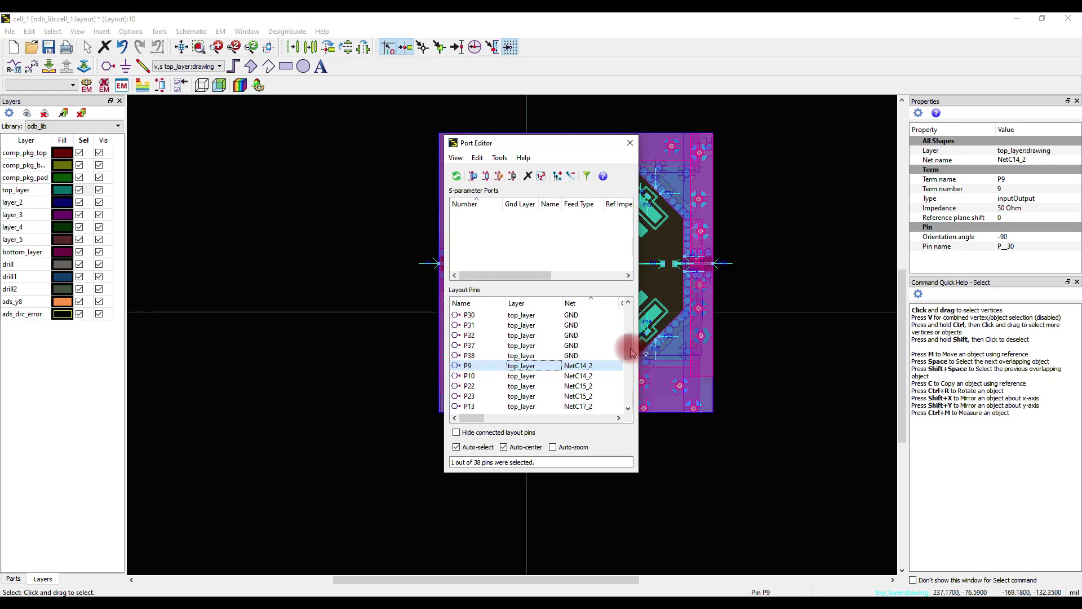
pyautogui.moveTo(631, 347); pyautogui.dragTo(625, 396)
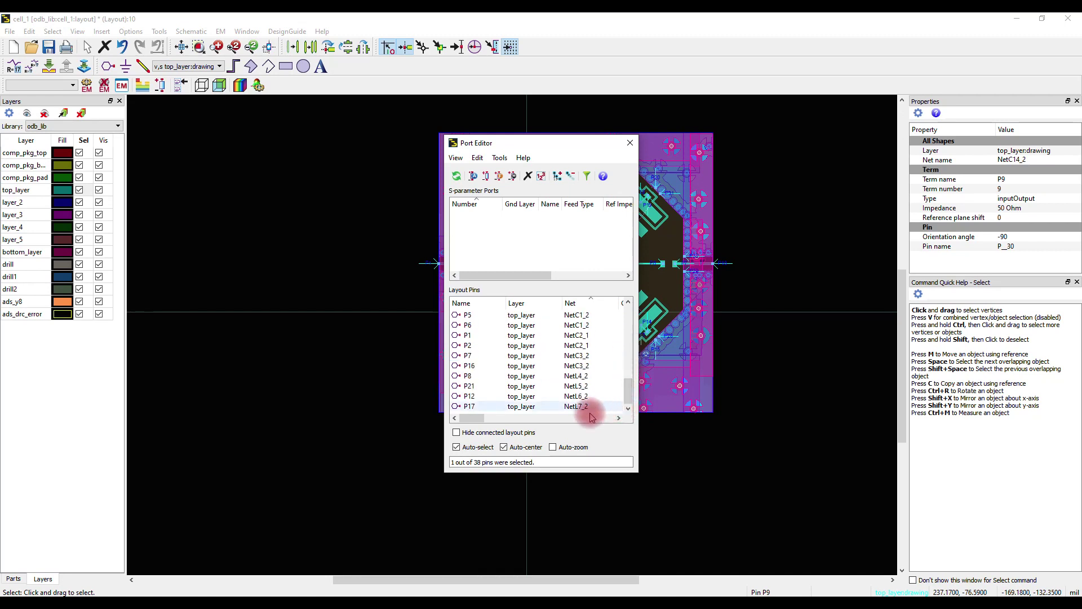
pyautogui.keyDown('shift'); pyautogui.click(535, 407); pyautogui.keyUp('shift')
pyautogui.rightClick(535, 407)
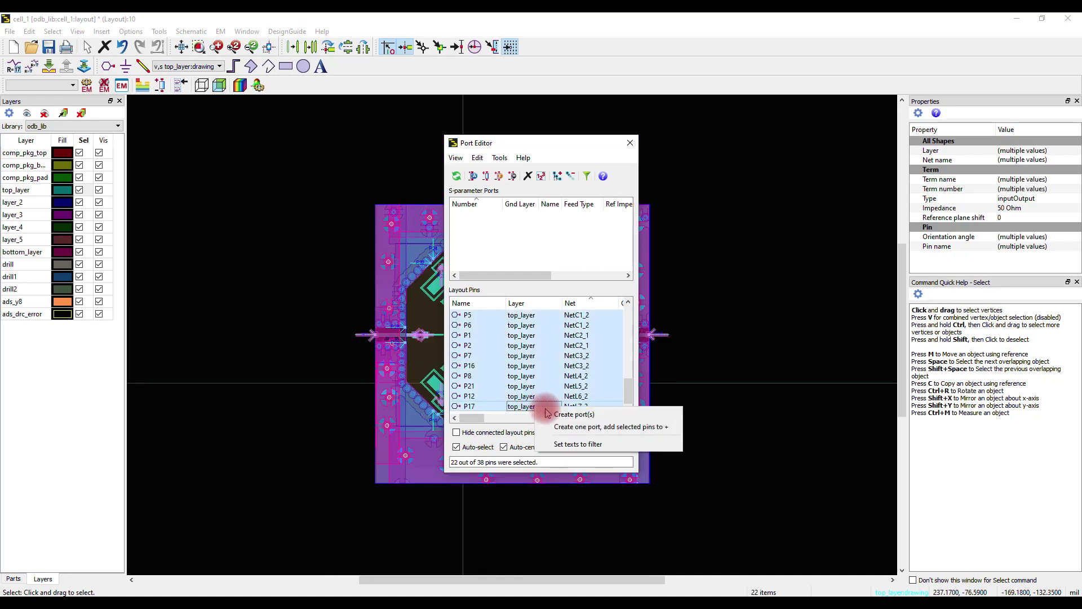
pyautogui.click(562, 415)
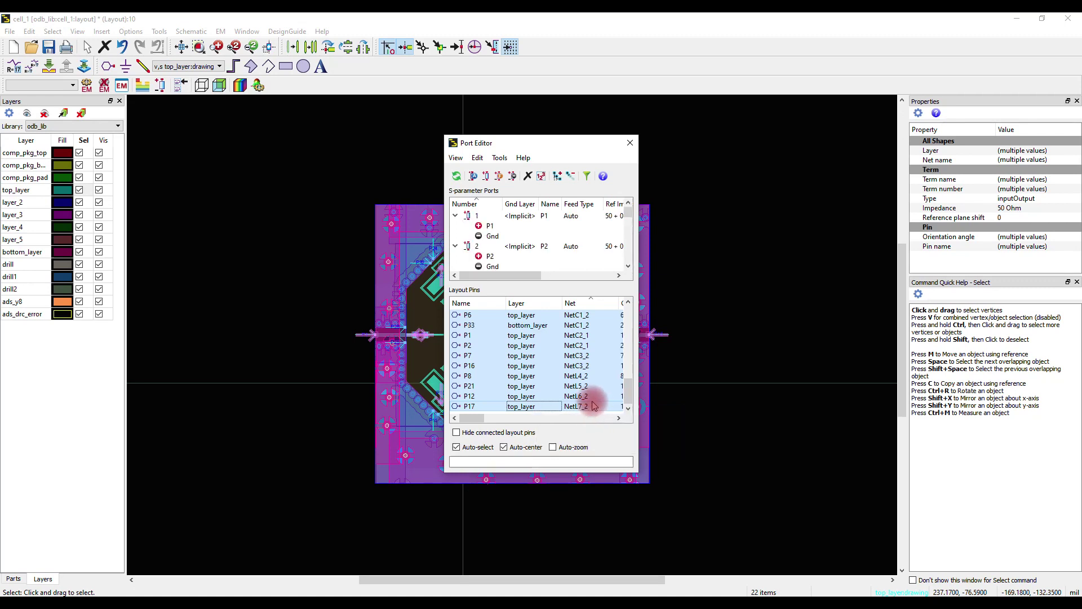
pyautogui.moveTo(631, 239); pyautogui.dragTo(630, 388)
pyautogui.click(630, 387)
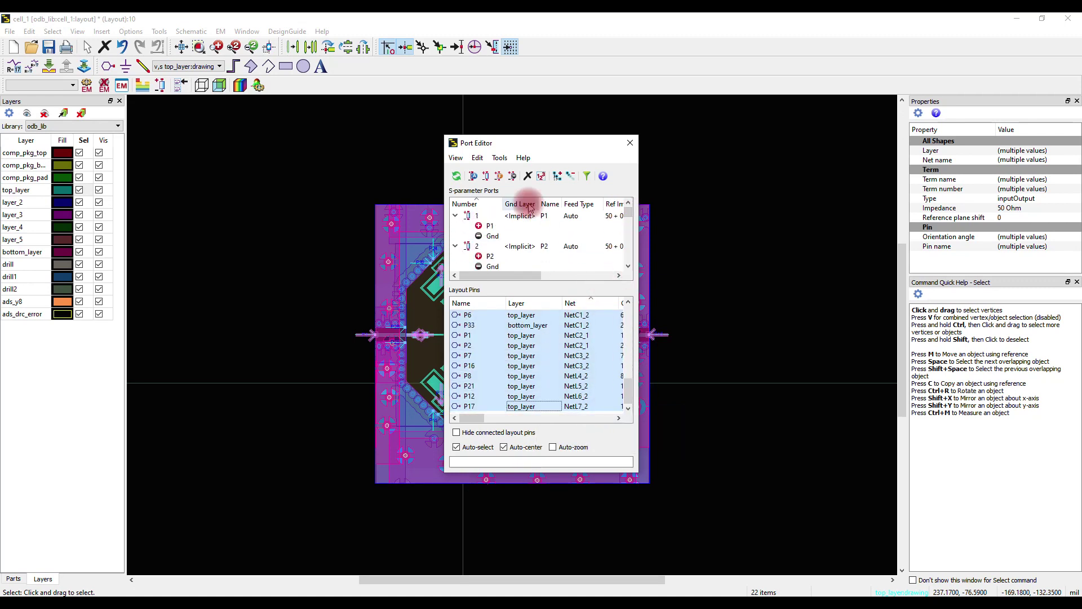
# Set the nearest minus pin for all ports, using only non-used pins restricted to the GND net
pyautogui.moveTo(505, 142); pyautogui.dragTo(227, 166)
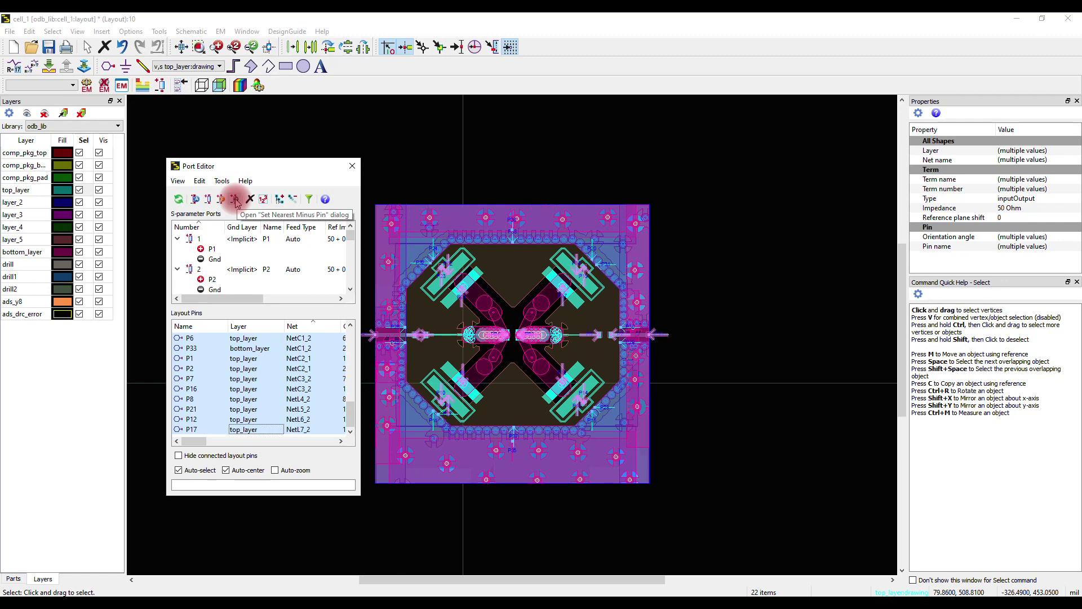
pyautogui.click(236, 202)
pyautogui.click(267, 296)
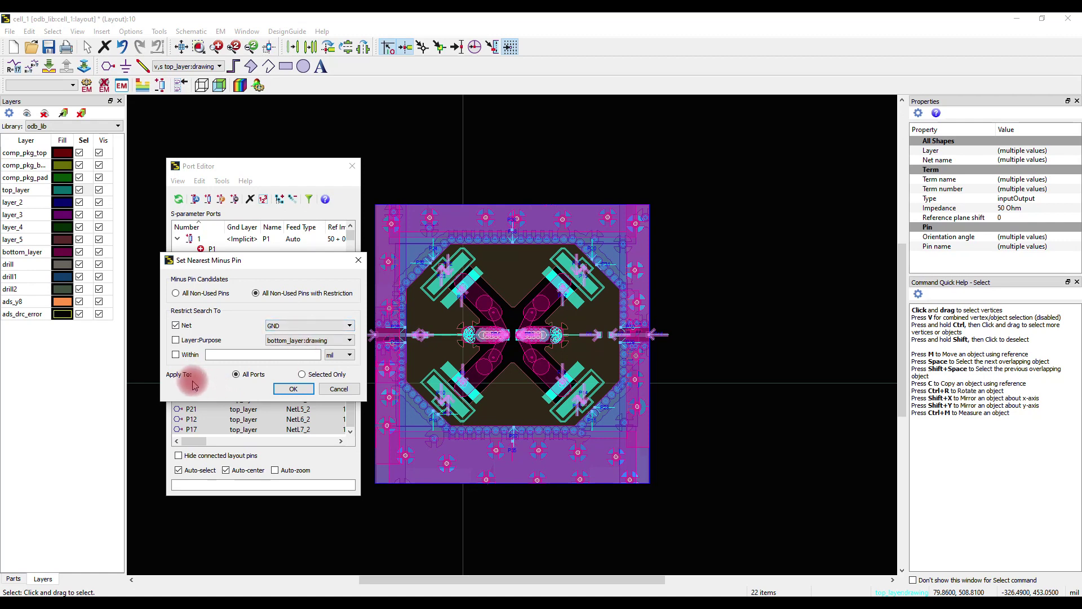
pyautogui.click(292, 389)
pyautogui.moveTo(351, 234); pyautogui.dragTo(324, 297)
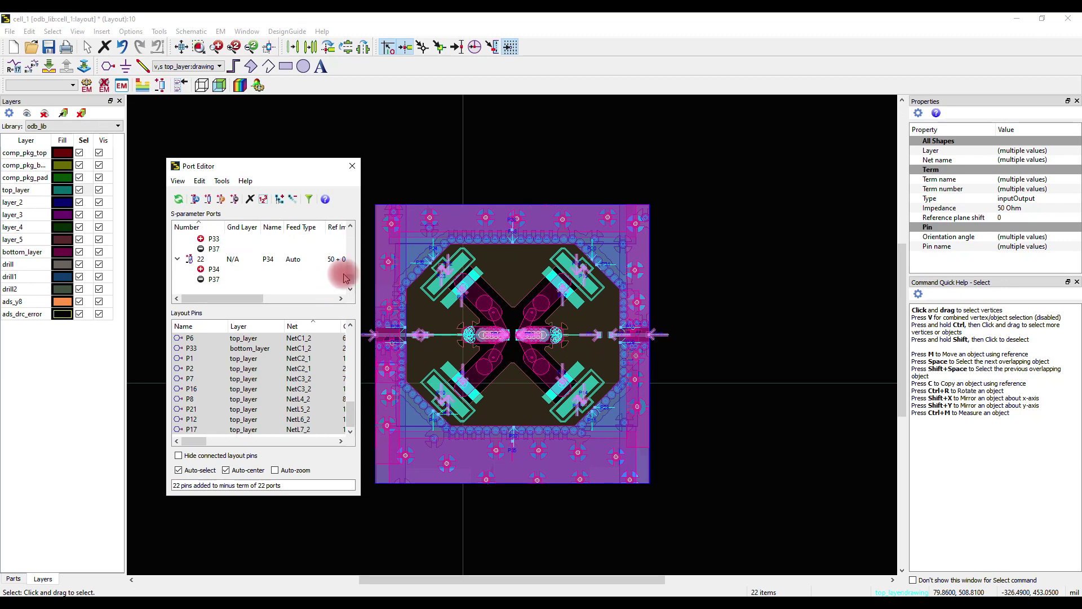
# Examine where port 1's plus pin P1 and minus pin P25 sit at the left board edge
pyautogui.moveTo(265, 169); pyautogui.dragTo(701, 197)
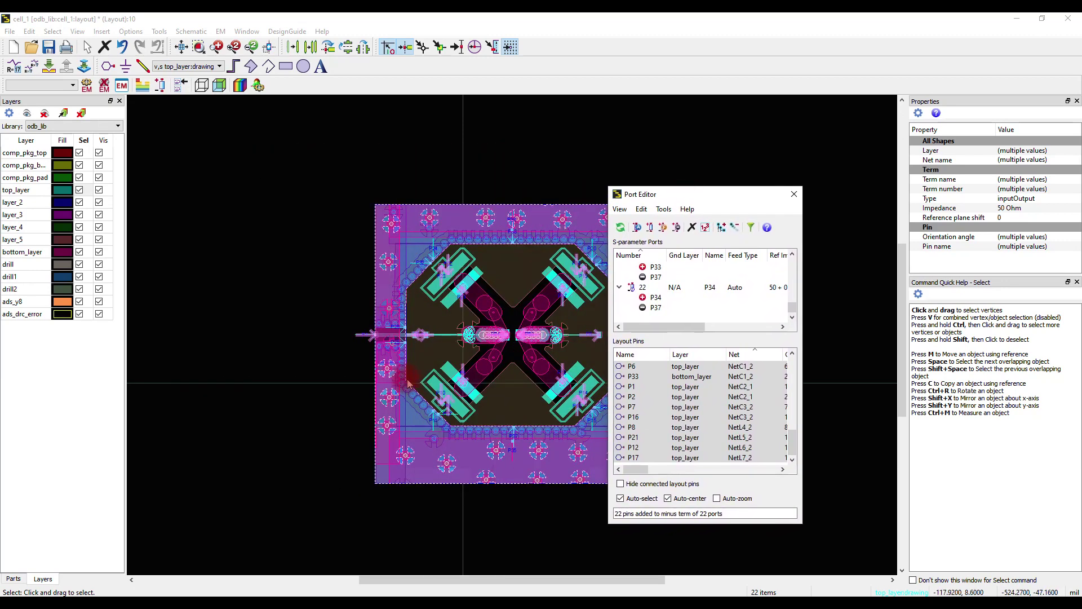
pyautogui.scroll(3, 484, 336)
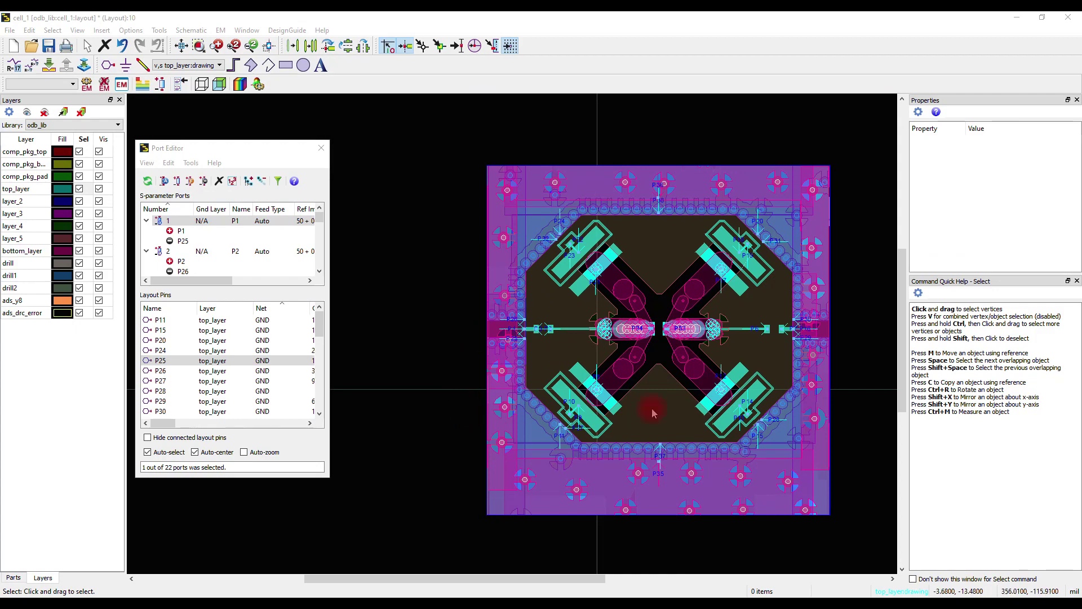
pyautogui.scroll(2, 562, 352)
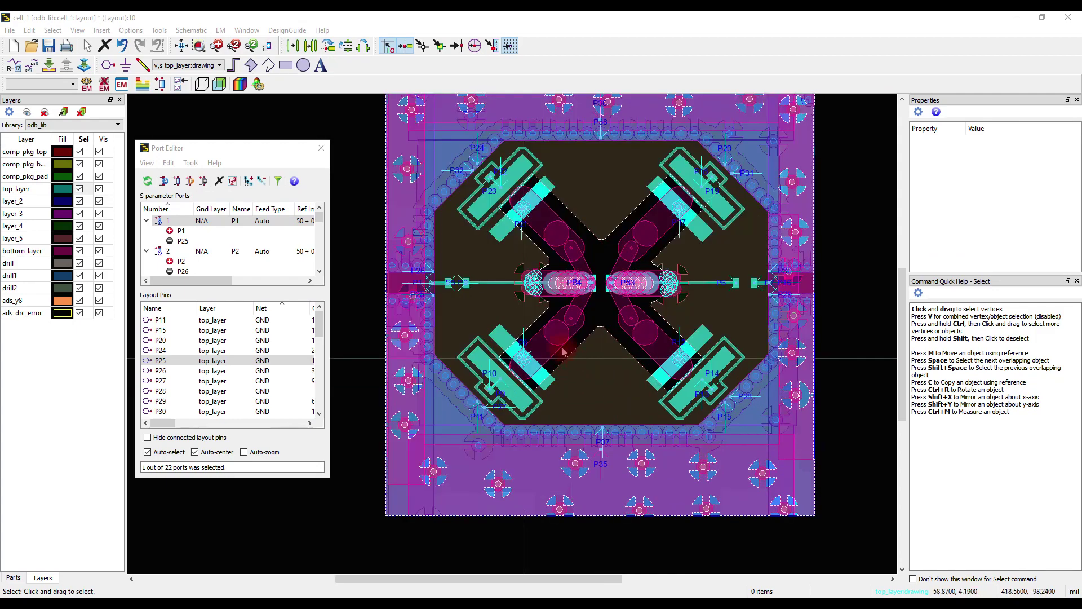
pyautogui.scroll(2, 468, 306)
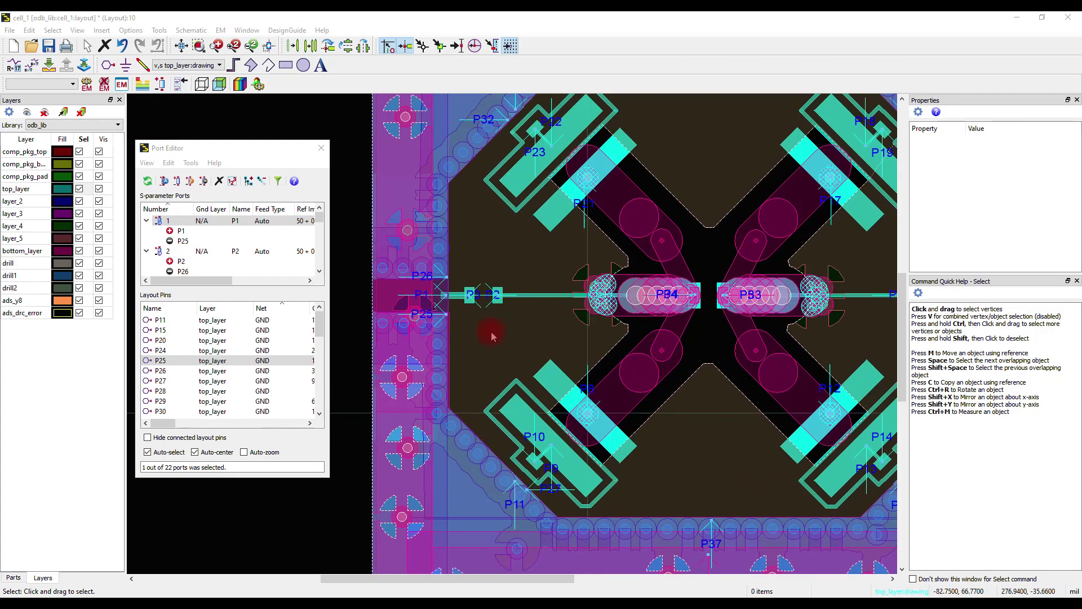
pyautogui.click(204, 225)
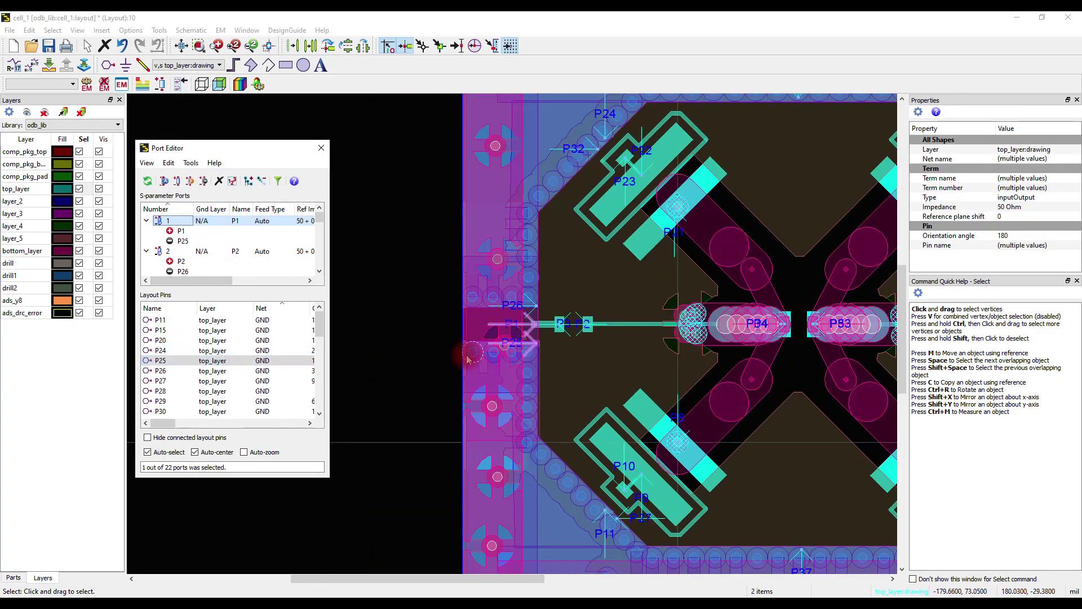
pyautogui.scroll(3, 529, 346)
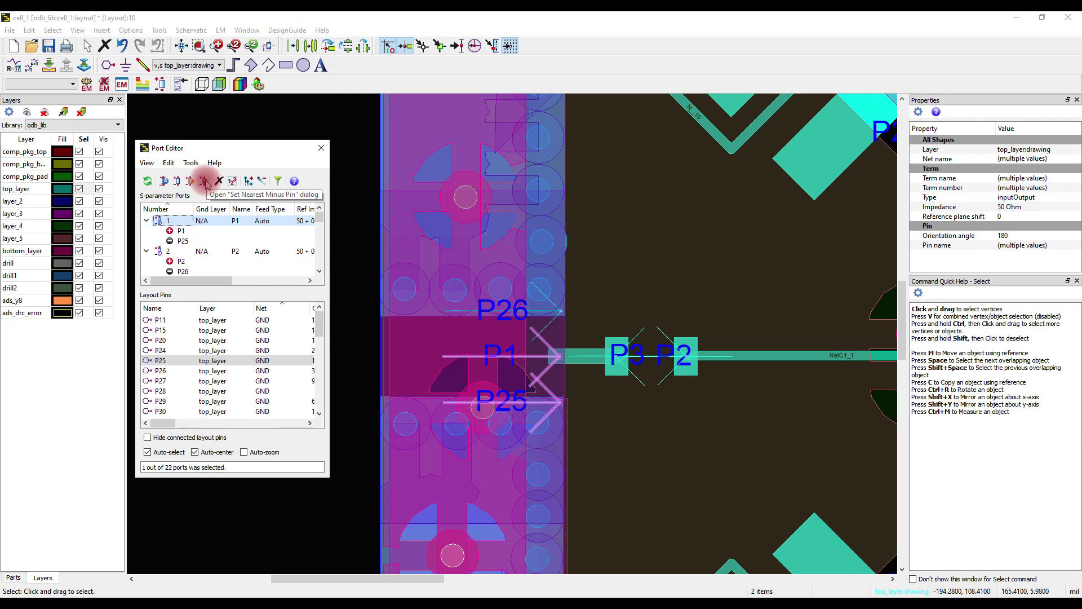
# Add layout pin P26 to port 1 and make it a minus pin alongside P25
pyautogui.click(178, 371)
pyautogui.moveTo(178, 374); pyautogui.dragTo(173, 226)
pyautogui.rightClick(185, 241)
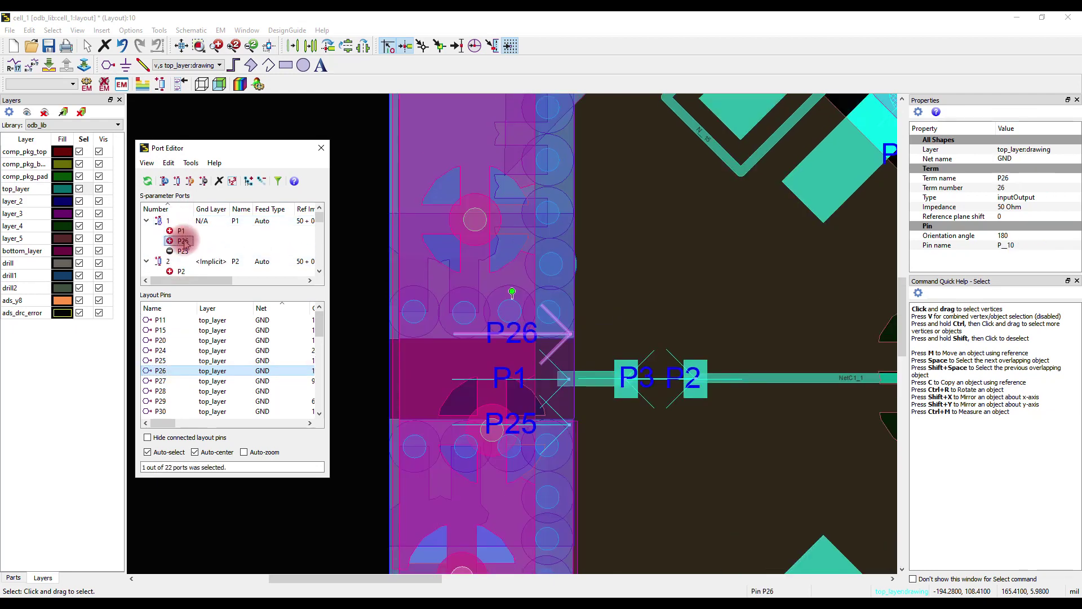
pyautogui.click(226, 261)
pyautogui.click(169, 220)
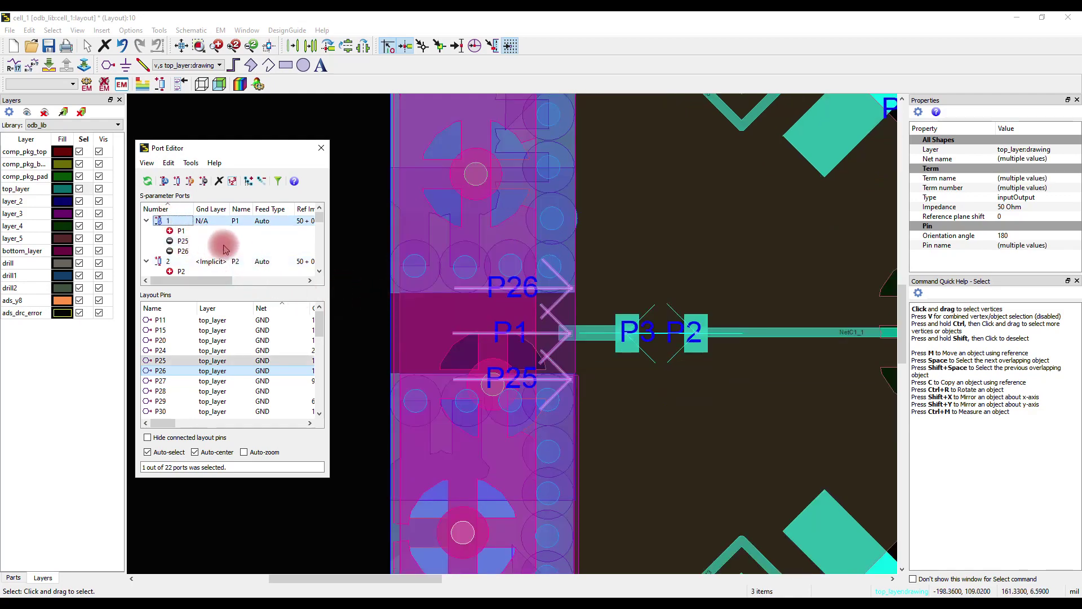
# Inspect port 1's pins P1, P25 and P26 around the left feed trace
pyautogui.scroll(-2, 520, 340)
pyautogui.scroll(-2, 519, 340)
pyautogui.scroll(5, 507, 339)
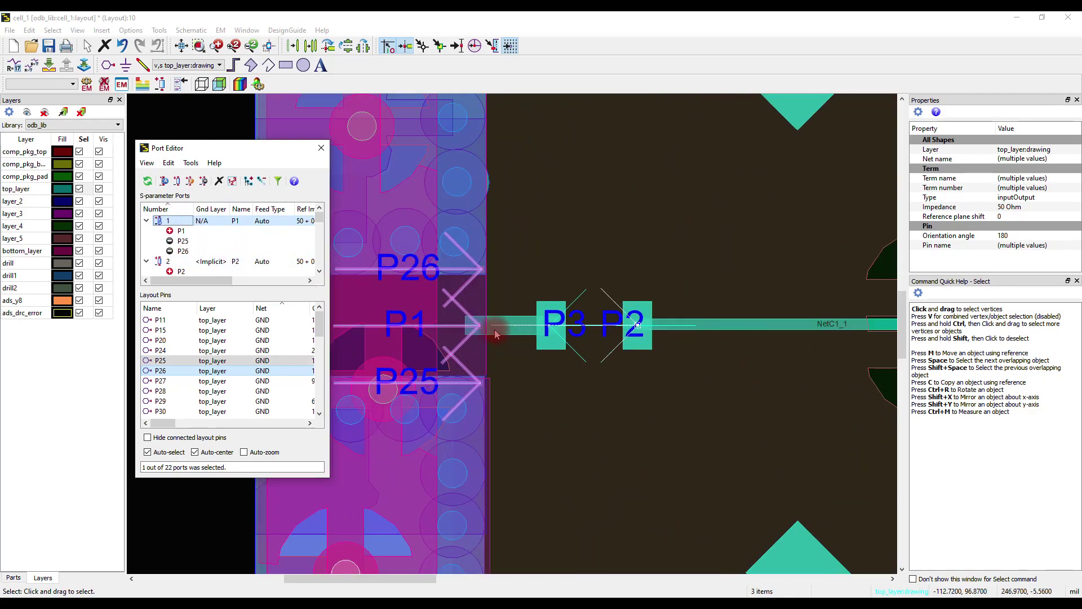
pyautogui.scroll(-1, 494, 338)
pyautogui.scroll(-2, 494, 338)
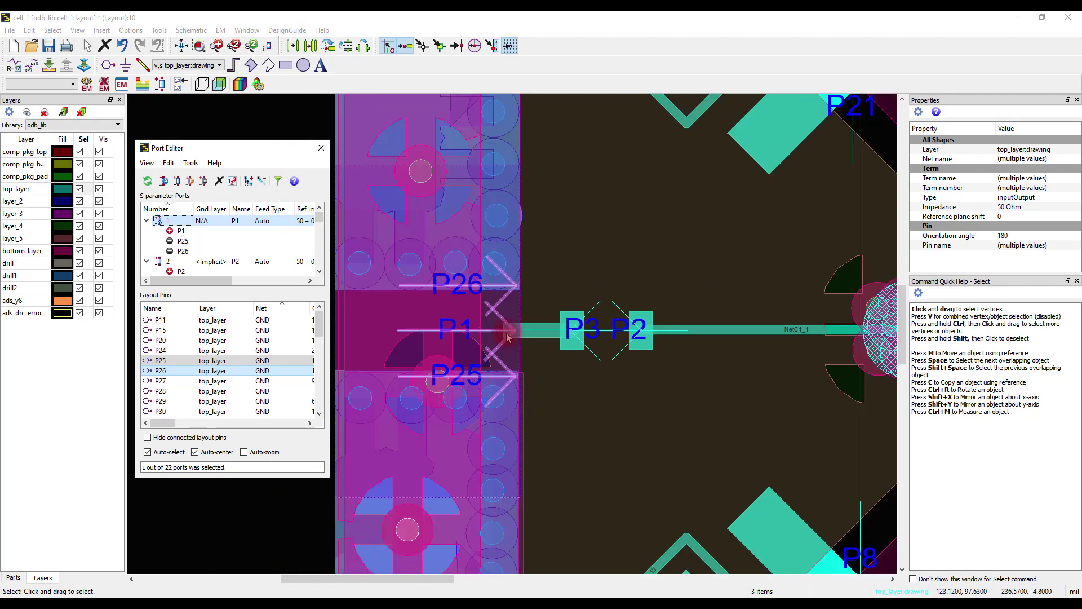
pyautogui.click(175, 263)
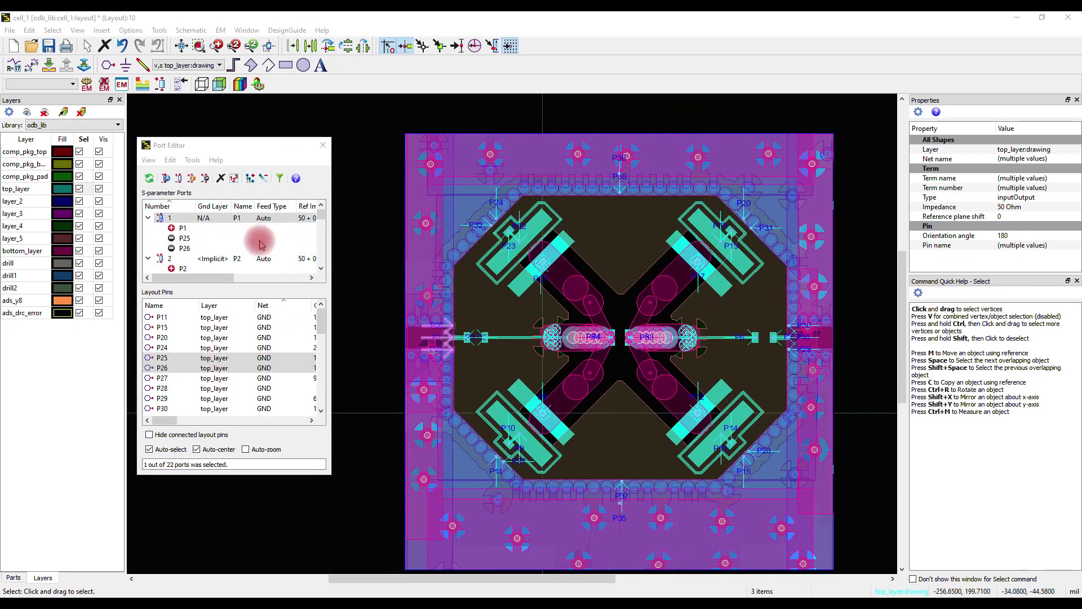
# Review the plus and minus pin assignments of the S-parameter ports in the Port Editor and close it
pyautogui.scroll(-5, 242, 254)
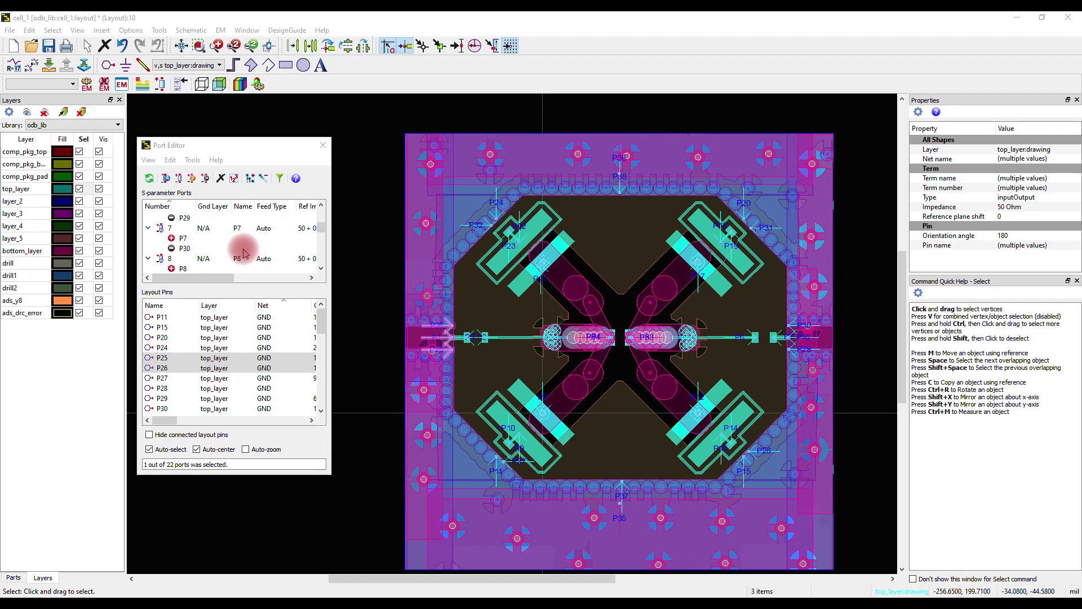
pyautogui.scroll(3, 243, 253)
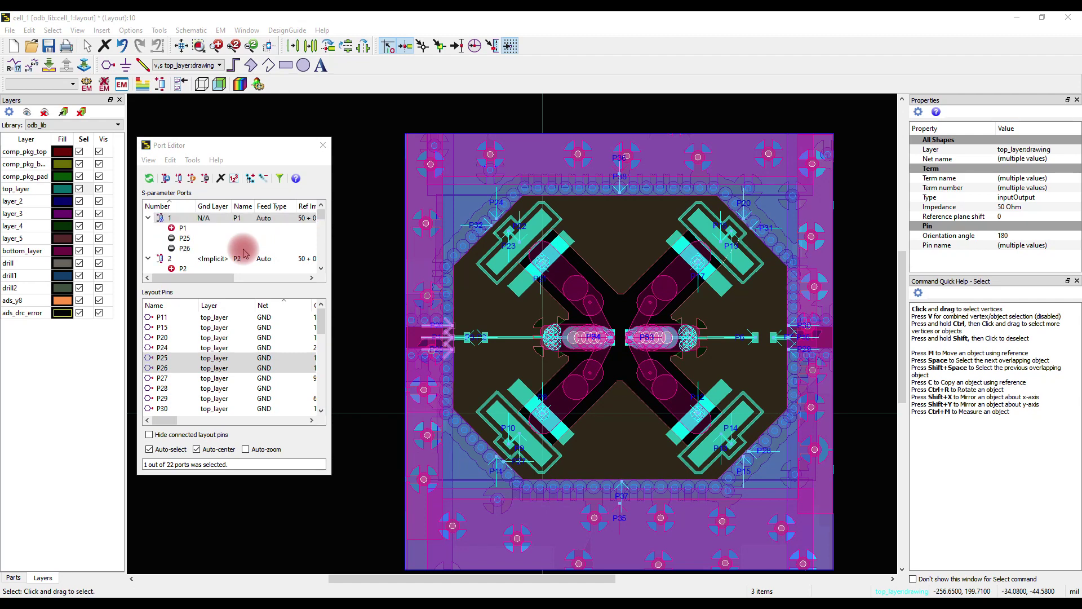
pyautogui.scroll(-7, 274, 254)
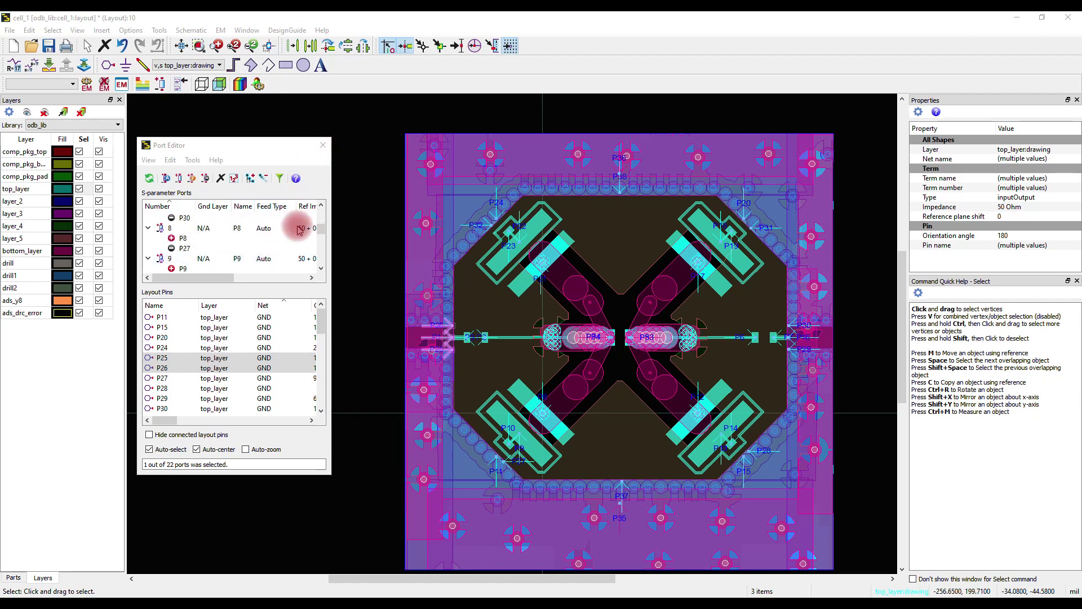
pyautogui.click(323, 146)
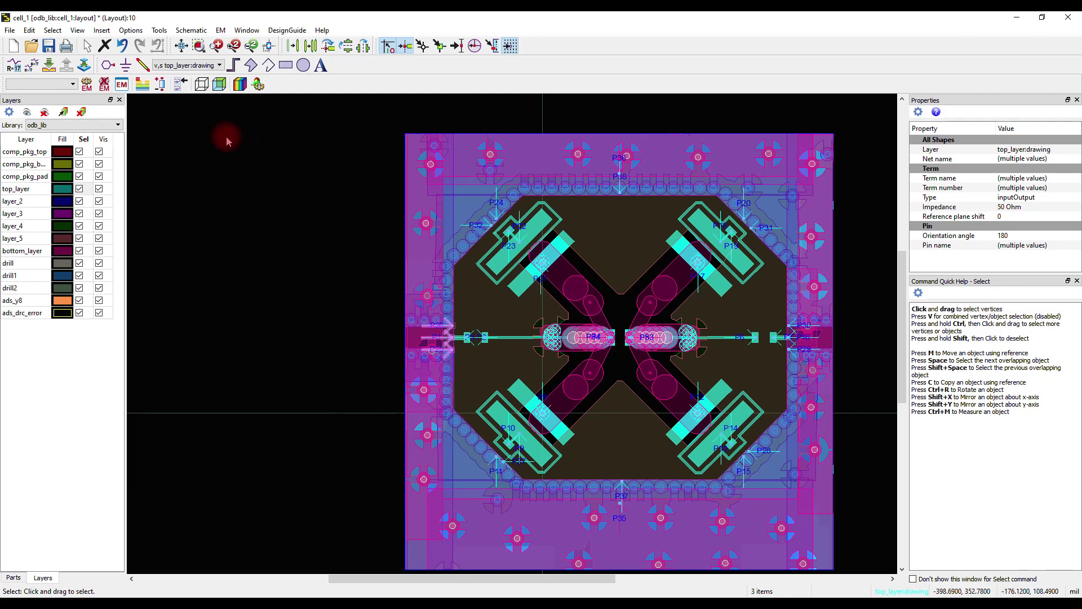
# Open the odb substrate and set the operation of conductor layers layer_2 and layer_3 to Sheet
pyautogui.click(143, 85)
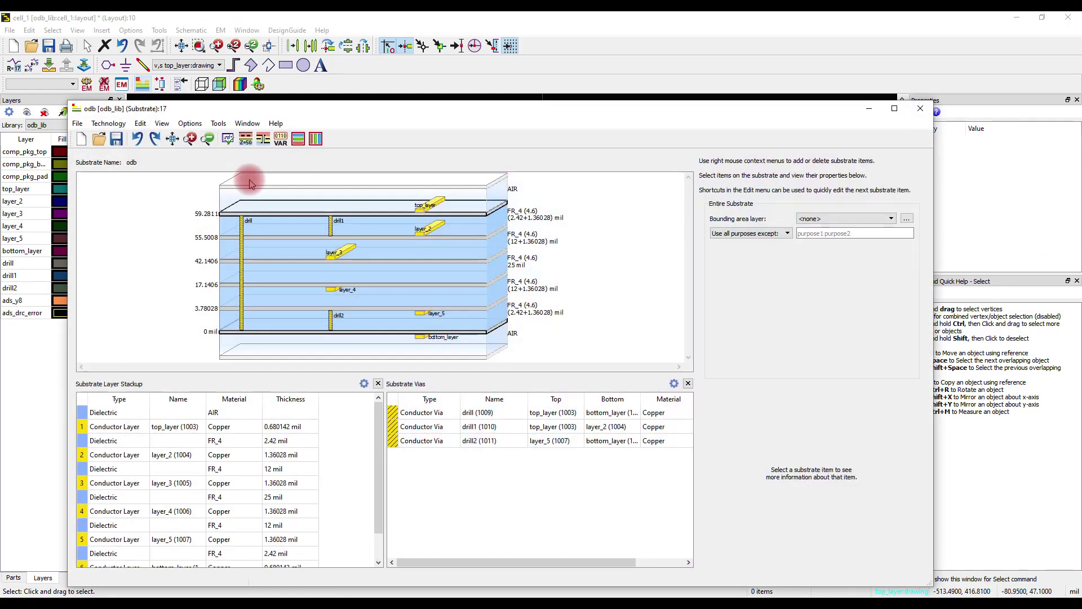
pyautogui.moveTo(235, 115); pyautogui.dragTo(238, 109)
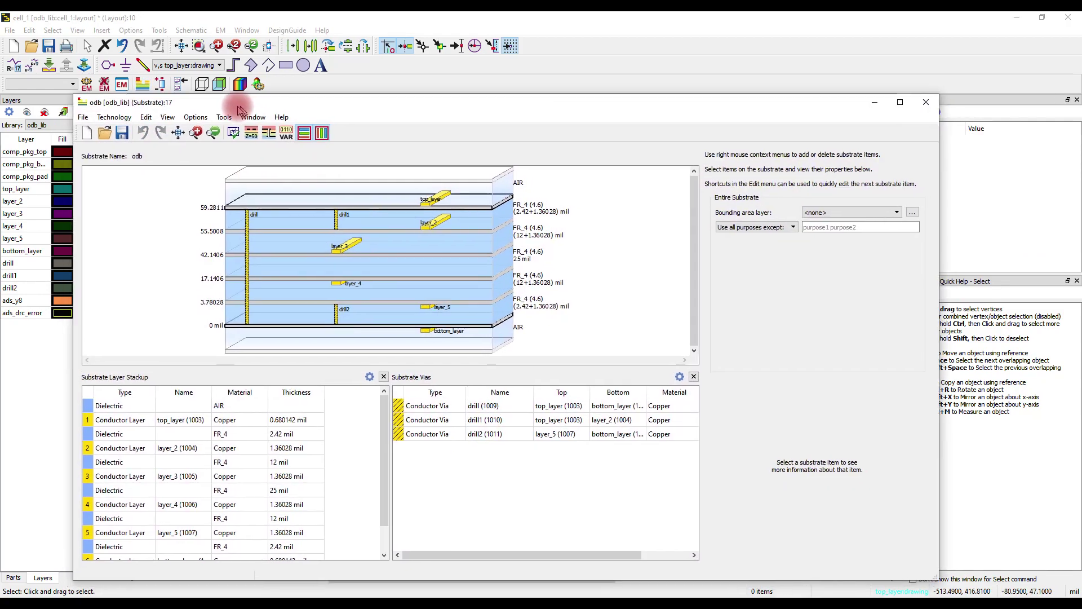
pyautogui.click(427, 232)
pyautogui.click(424, 232)
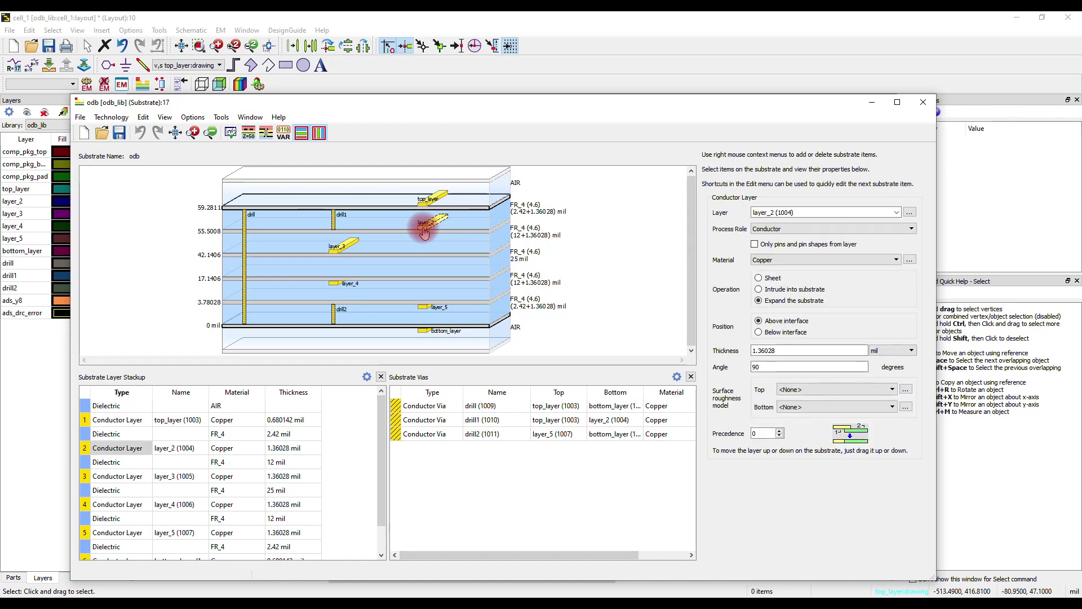
pyautogui.click(760, 278)
pyautogui.click(345, 244)
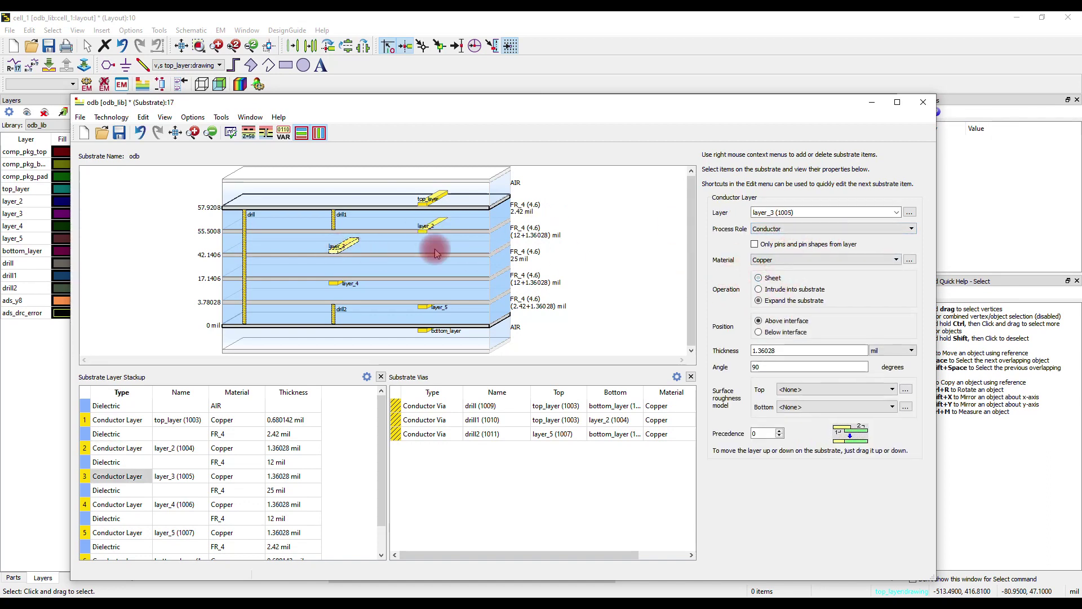
pyautogui.click(760, 278)
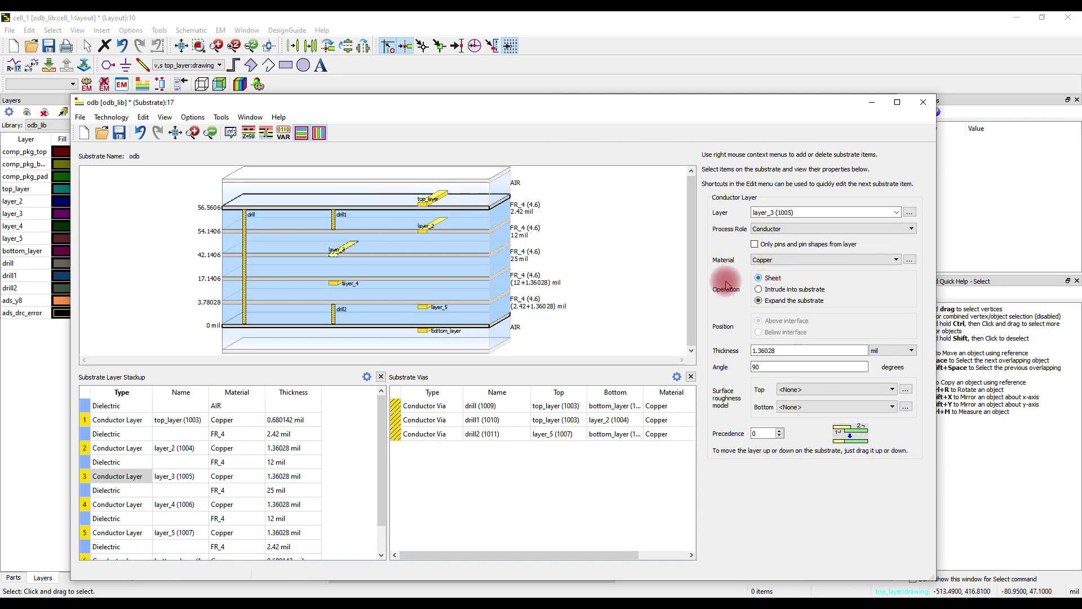
# Set the operation of conductor layers layer_4 and layer_5 to Sheet, and save and close the substrate
pyautogui.click(332, 290)
pyautogui.click(759, 278)
pyautogui.click(439, 308)
pyautogui.click(759, 278)
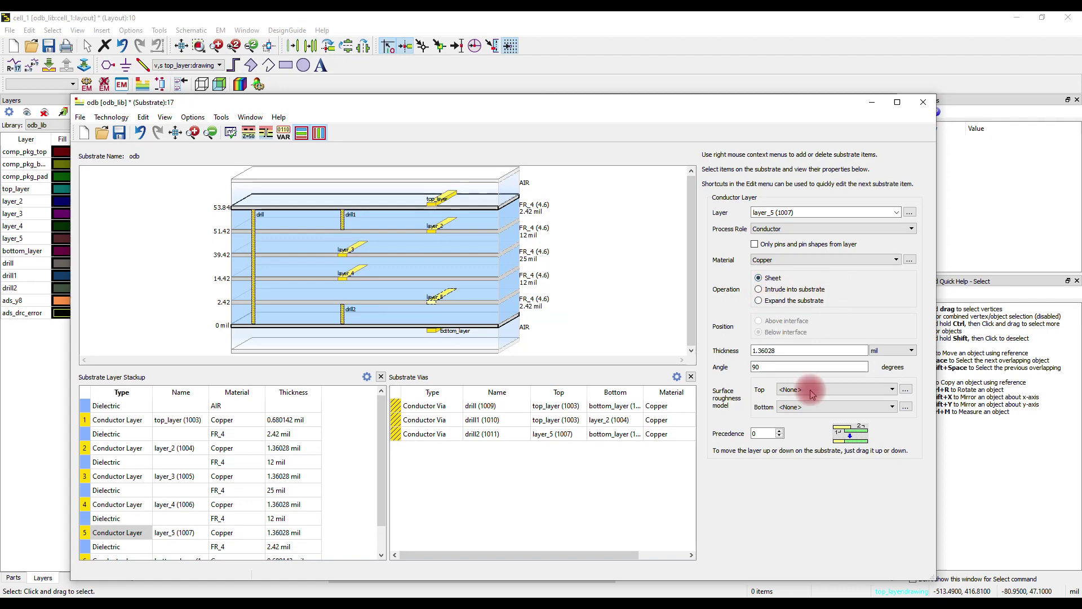
pyautogui.click(118, 133)
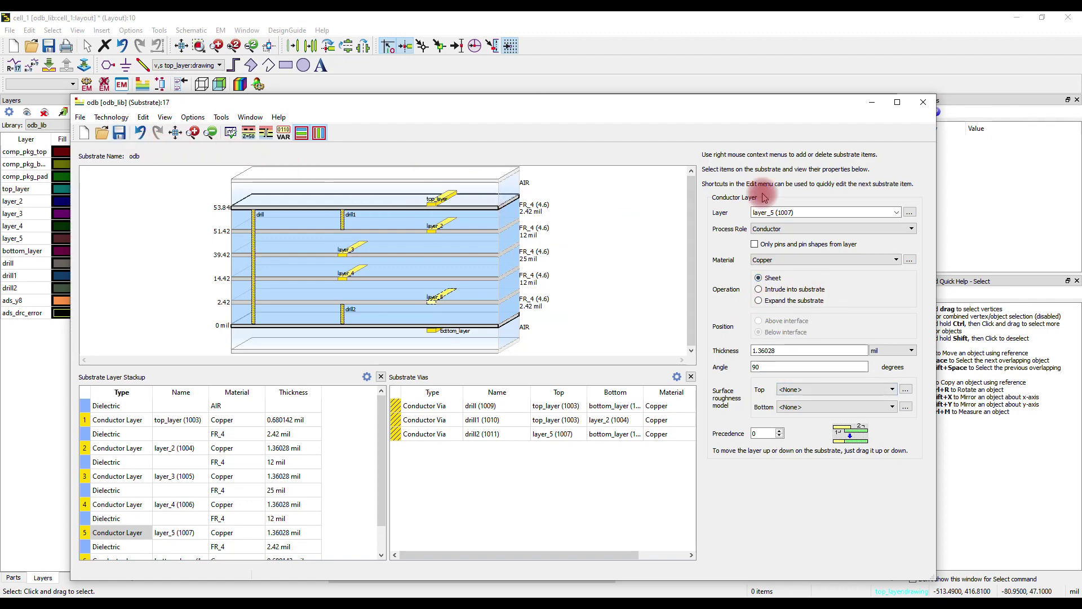
pyautogui.click(923, 106)
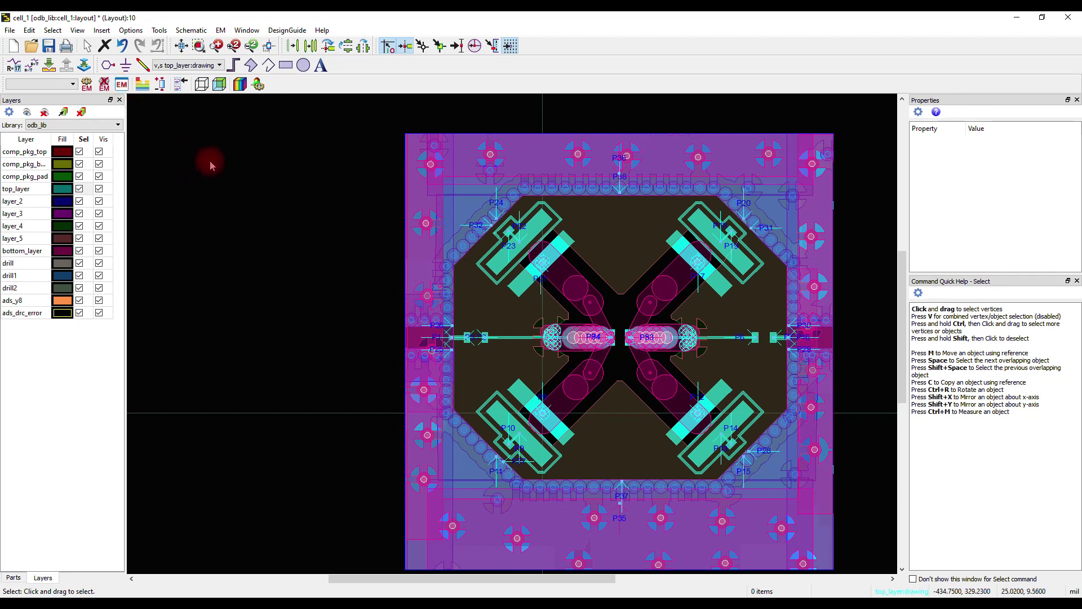
# Create the EM setup view emSetup for cell_1 without a template and choose Momentum RF as the simulator
pyautogui.click(120, 84)
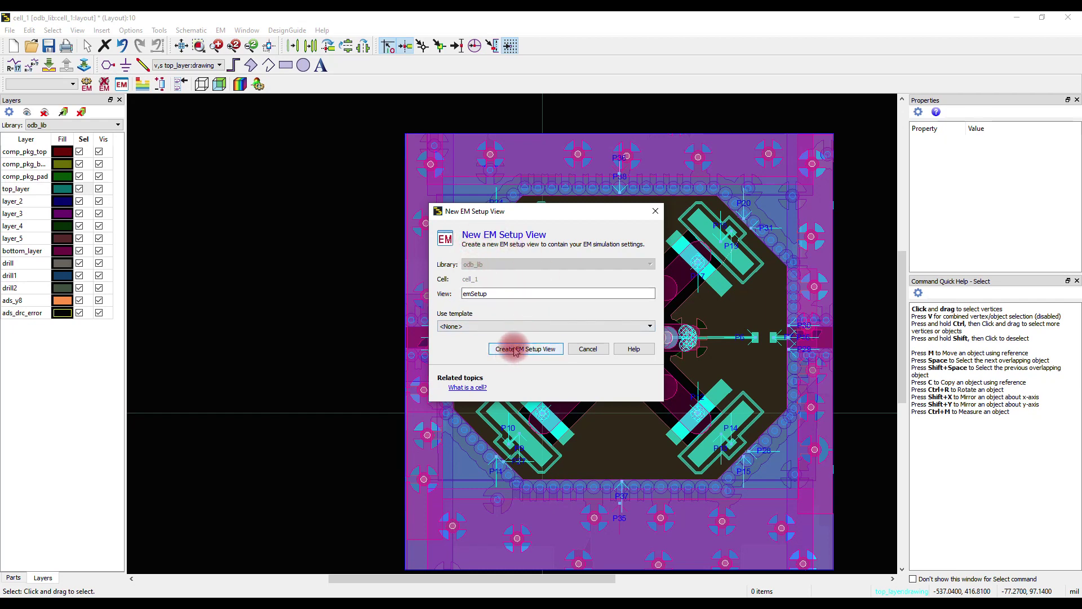
pyautogui.click(515, 349)
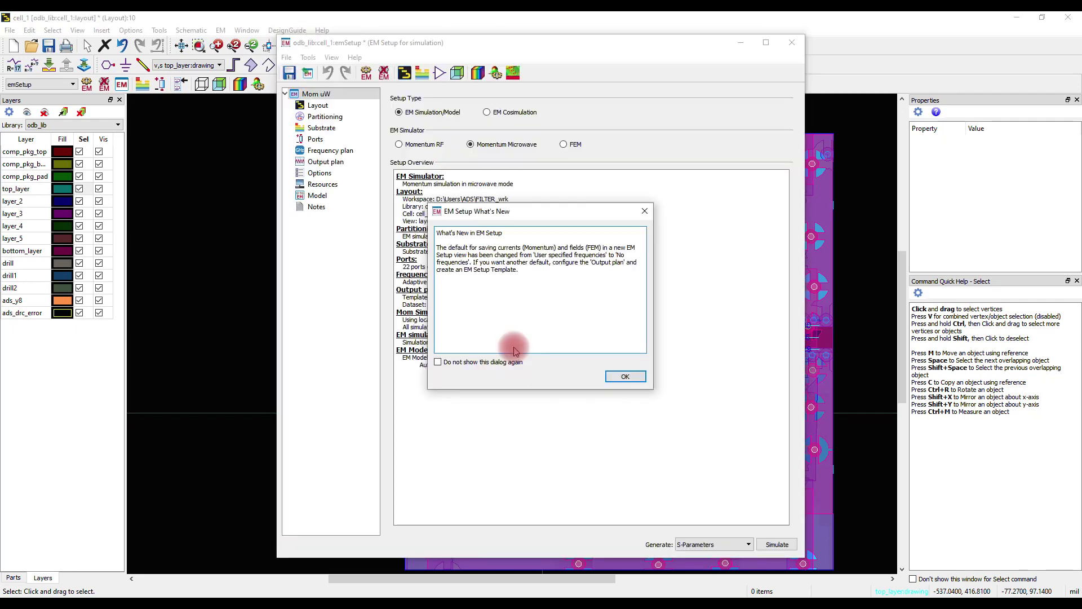
pyautogui.click(614, 376)
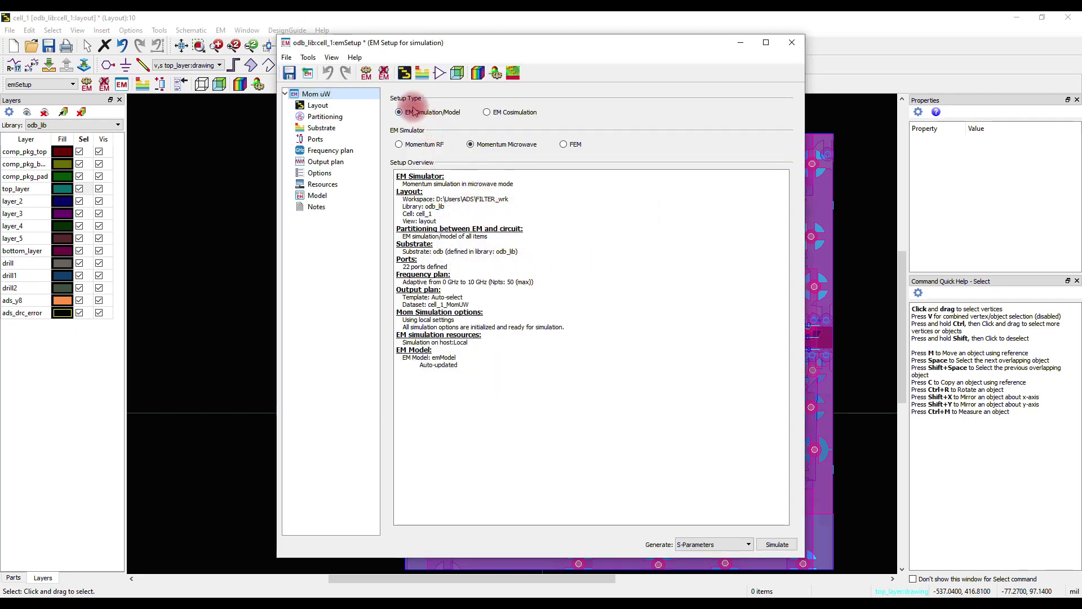
pyautogui.click(401, 145)
# Review the layout, partitioning, substrate and frequency plan settings of the EM setup
pyautogui.click(317, 106)
pyautogui.click(326, 117)
pyautogui.click(319, 128)
pyautogui.click(330, 150)
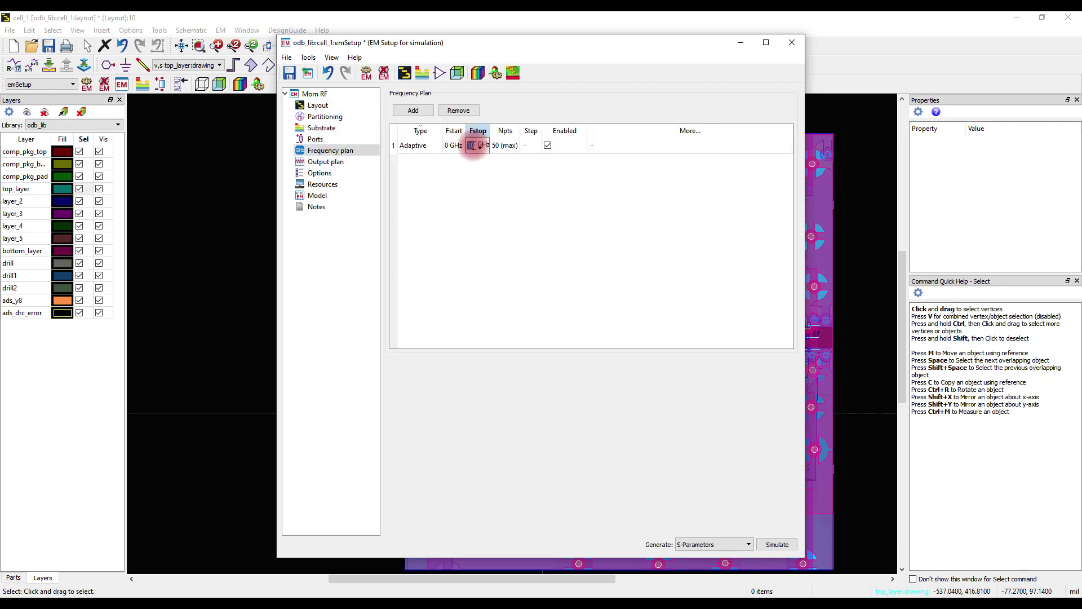
pyautogui.click(449, 145)
# Enable edge mesh with auto-determined edge width in the global mesh options and check the preprocessor and solver options
pyautogui.click(319, 173)
pyautogui.click(550, 127)
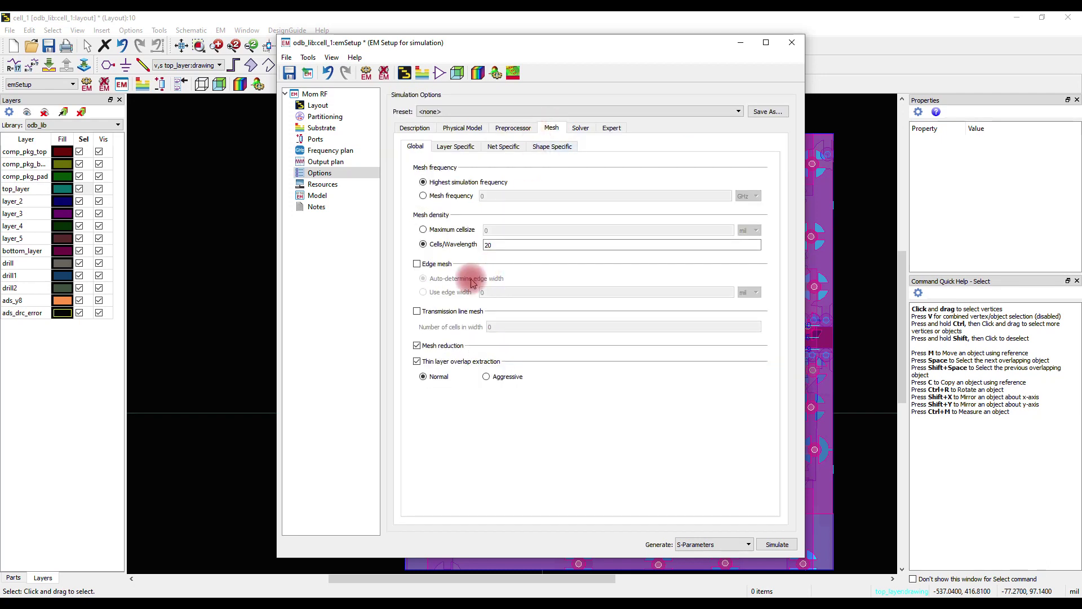
pyautogui.click(417, 264)
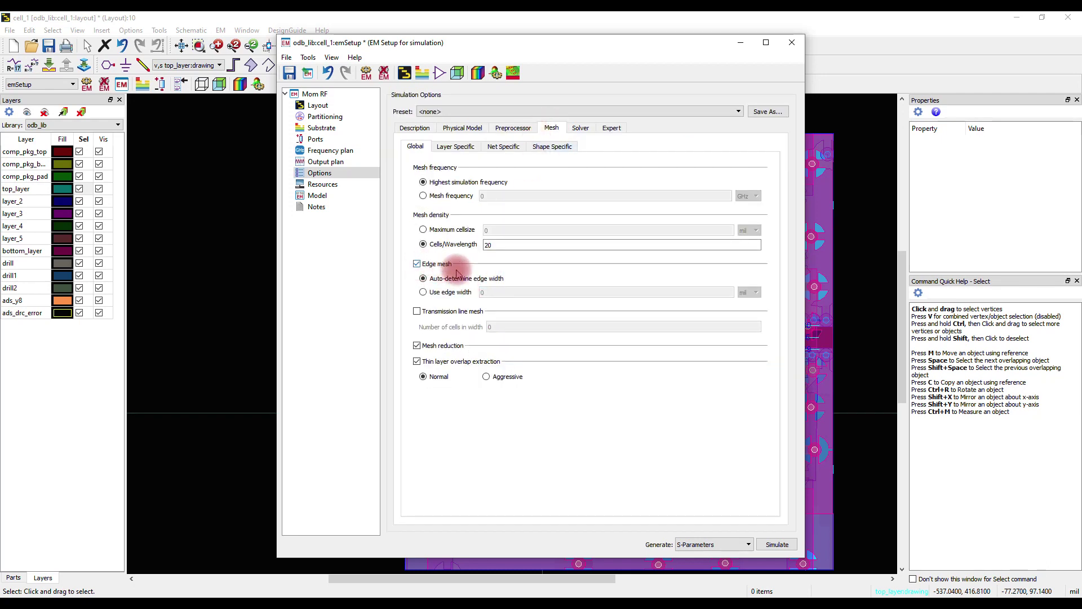
pyautogui.click(510, 128)
pyautogui.click(580, 127)
pyautogui.click(515, 128)
pyautogui.click(551, 128)
# Ensure the EM model exists when the simulation is launched, and start the S-parameter EM simulation
pyautogui.click(318, 195)
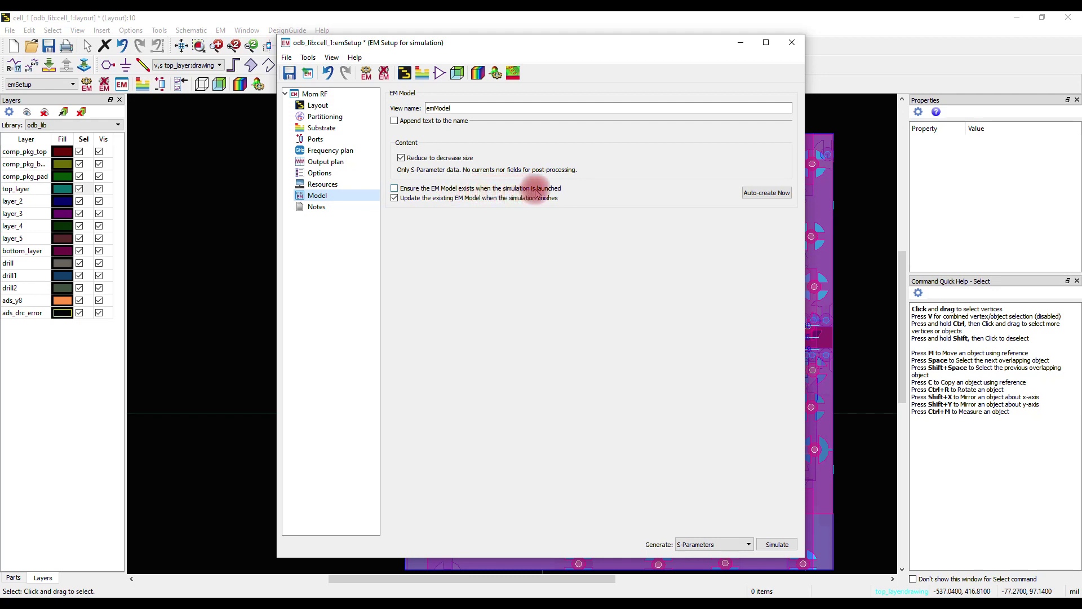
pyautogui.click(395, 188)
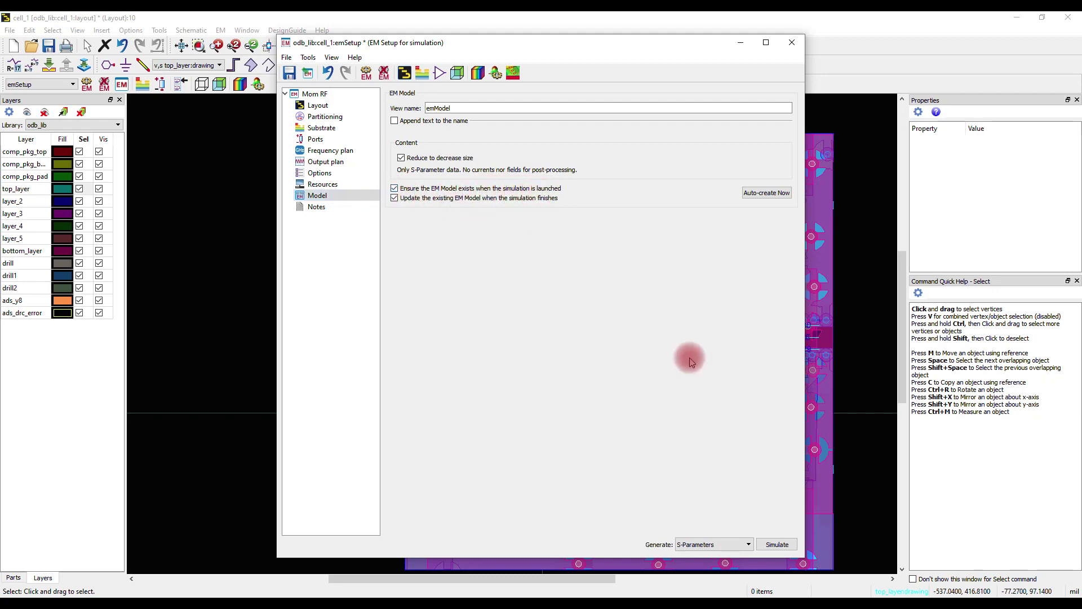
pyautogui.click(775, 544)
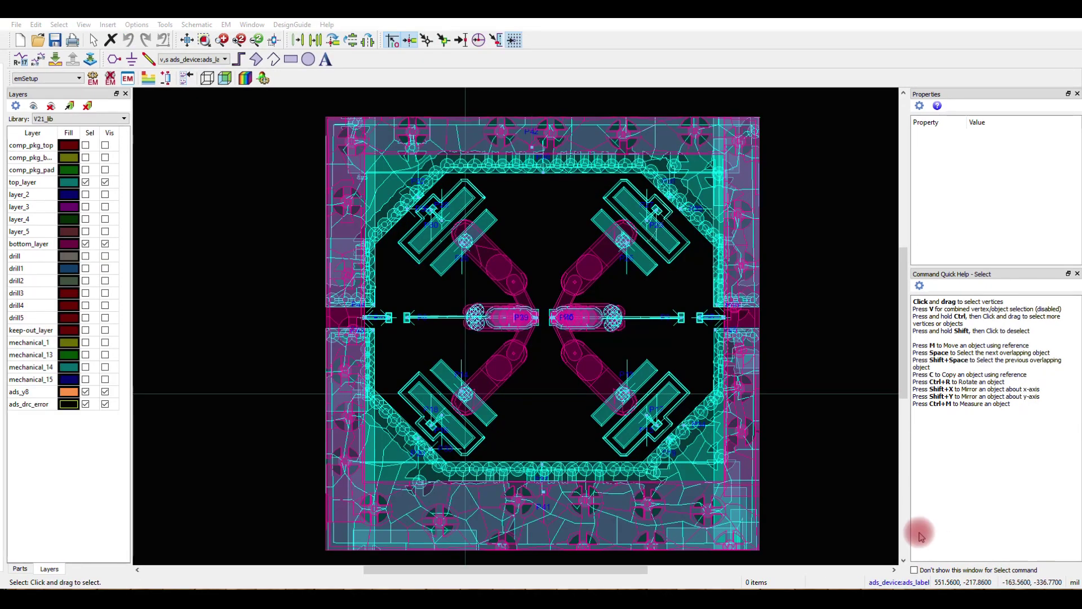
# Create the EM model and symbol for the simulated layout, updating both emModel and symbol
pyautogui.click(226, 24)
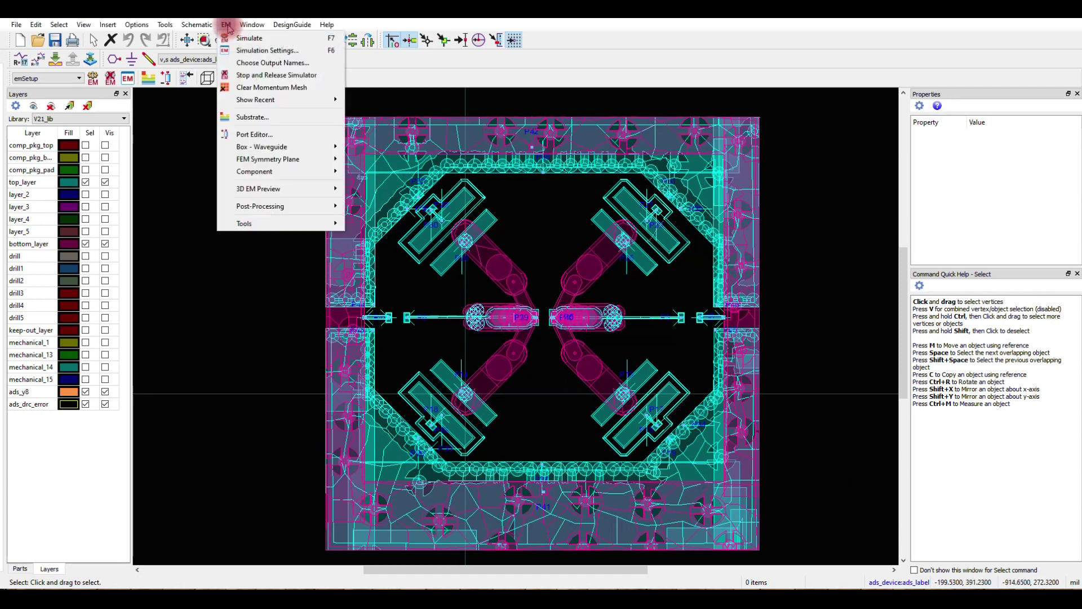
pyautogui.moveTo(255, 171)
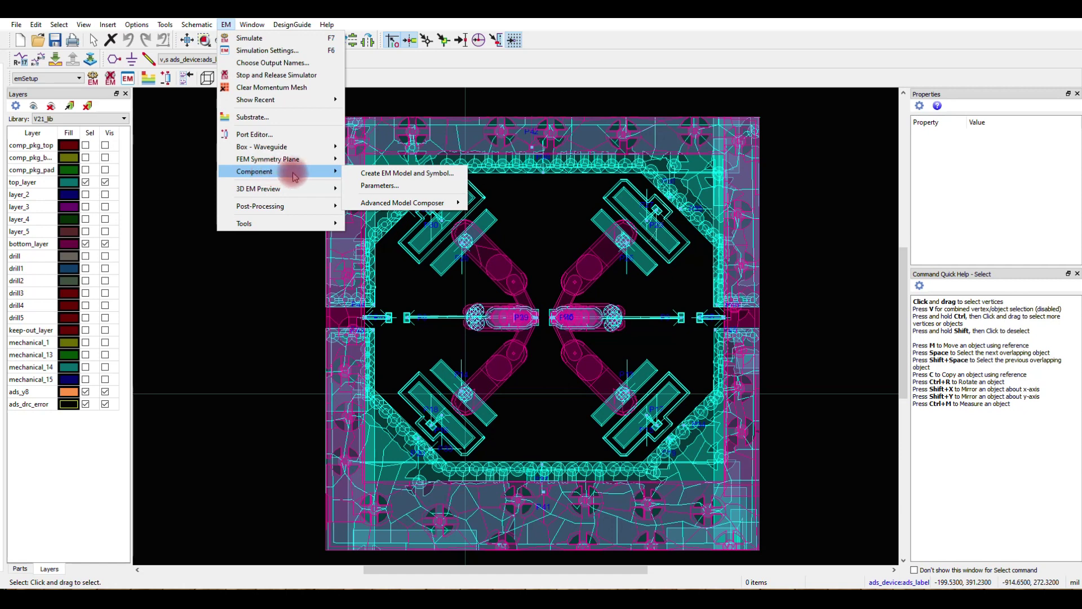
pyautogui.click(380, 175)
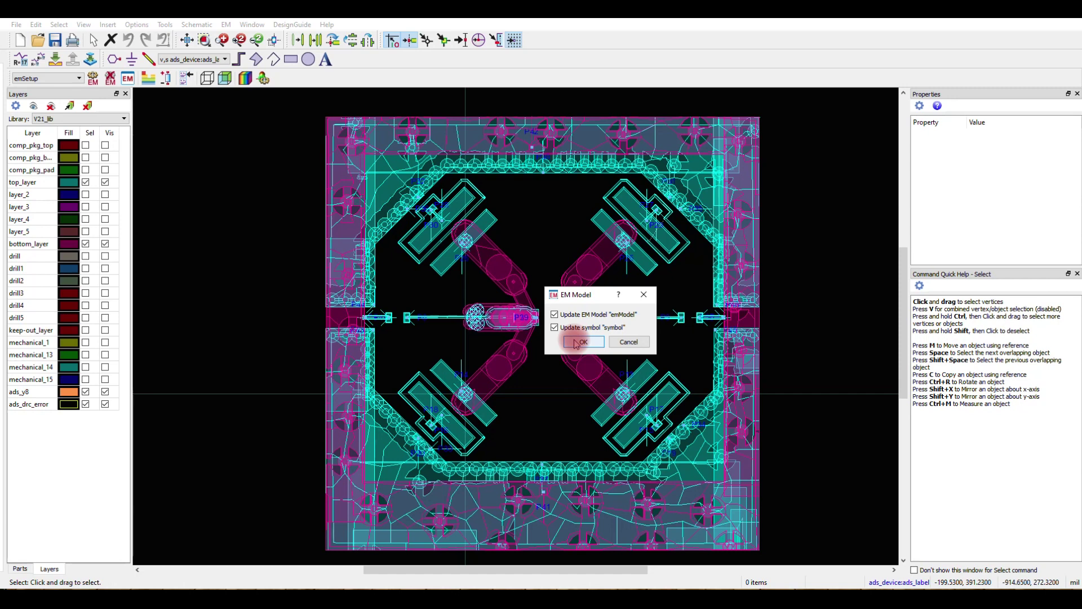
pyautogui.click(582, 342)
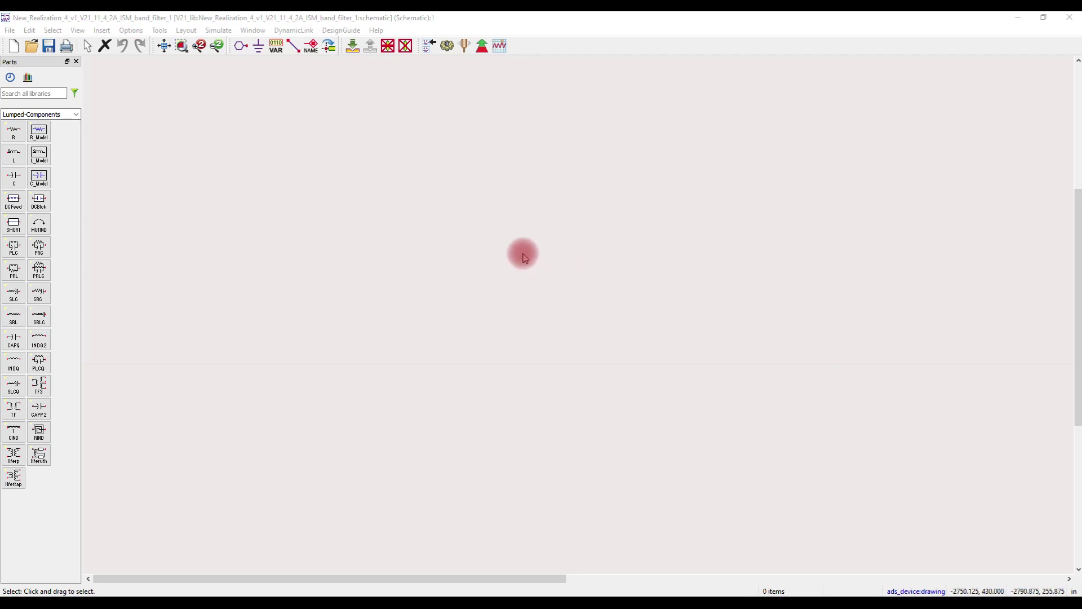
# Look through the workspace component library, and examine the layout symbol's component connections and the simulation blocks below it in the schematic
pyautogui.click(28, 77)
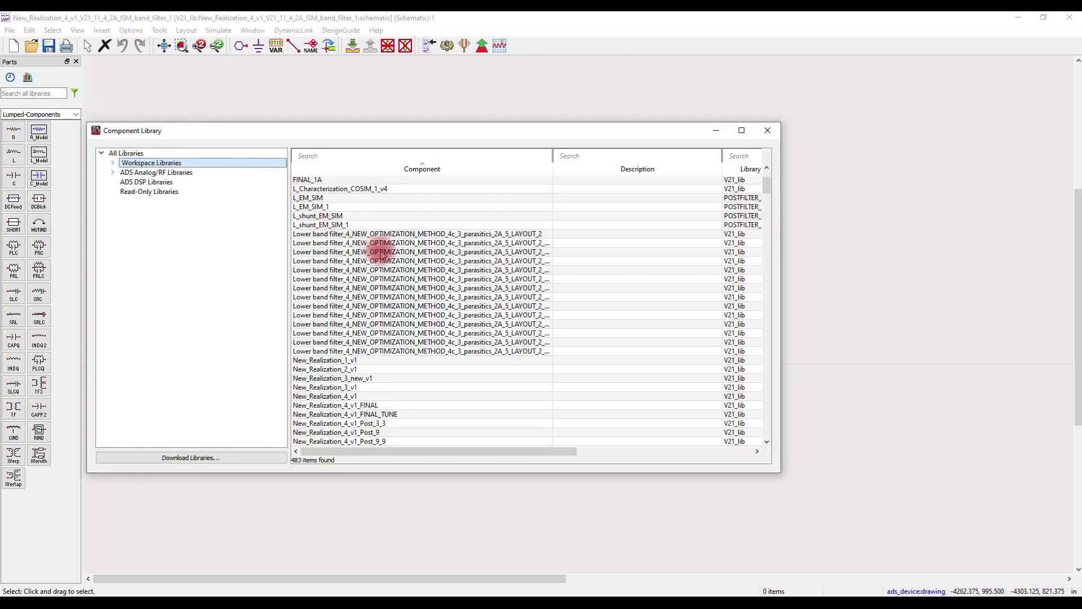
pyautogui.click(768, 130)
pyautogui.moveTo(562, 578); pyautogui.dragTo(838, 521)
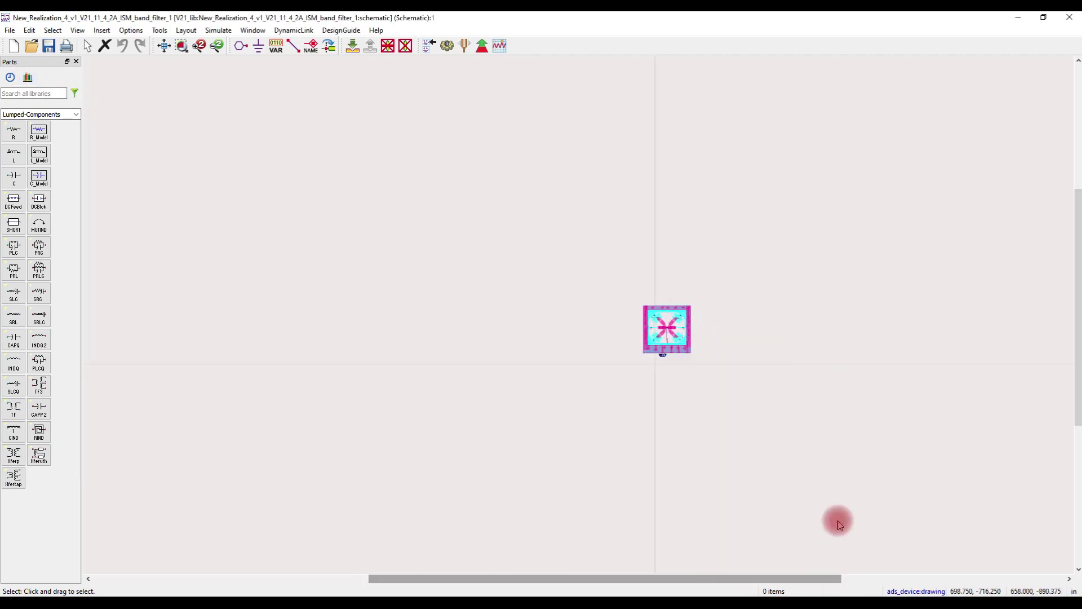
pyautogui.scroll(2, 805, 369)
pyautogui.moveTo(805, 368); pyautogui.dragTo(629, 324)
pyautogui.scroll(1, 414, 283)
pyautogui.moveTo(414, 283); pyautogui.dragTo(504, 304)
pyautogui.scroll(4, 504, 304)
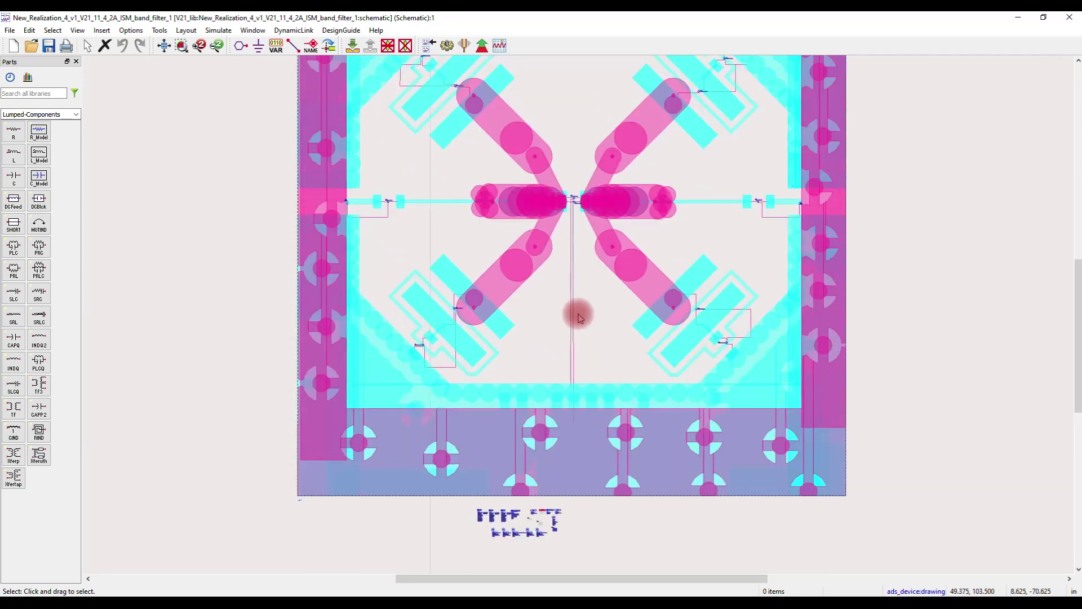
pyautogui.scroll(2, 579, 319)
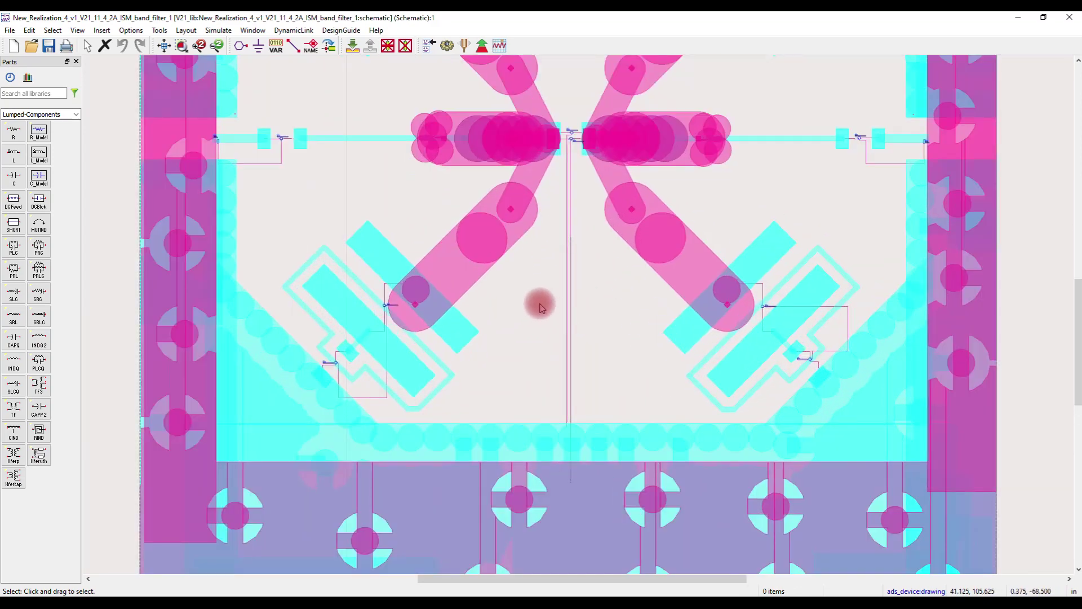
pyautogui.scroll(1, 536, 331)
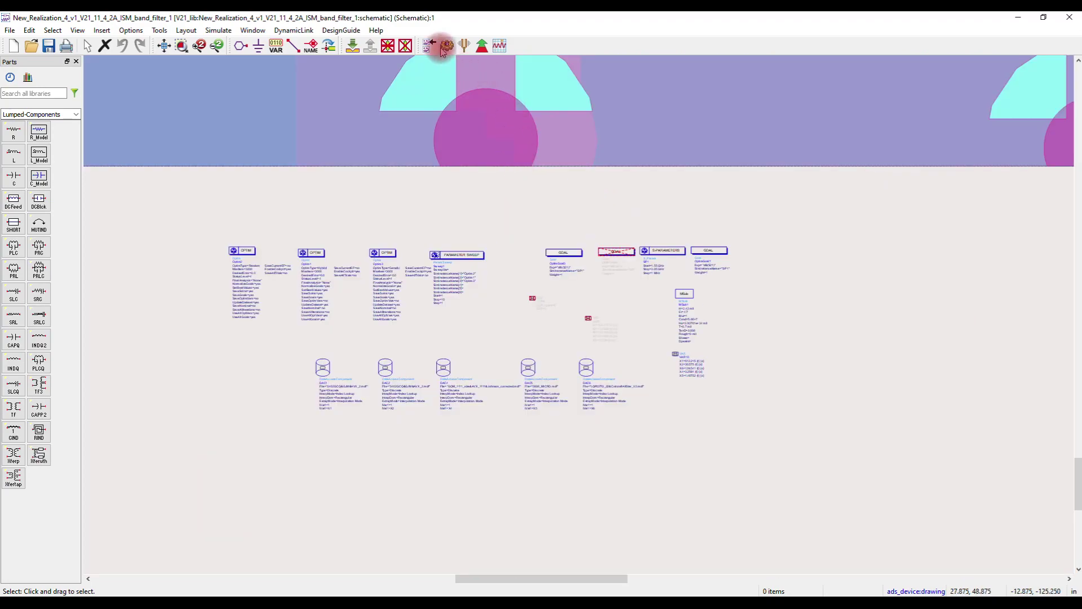
# Simulate the filter schematic and inspect the plotted S(2,1), S(1,1) and S(2,2) responses
pyautogui.click(446, 46)
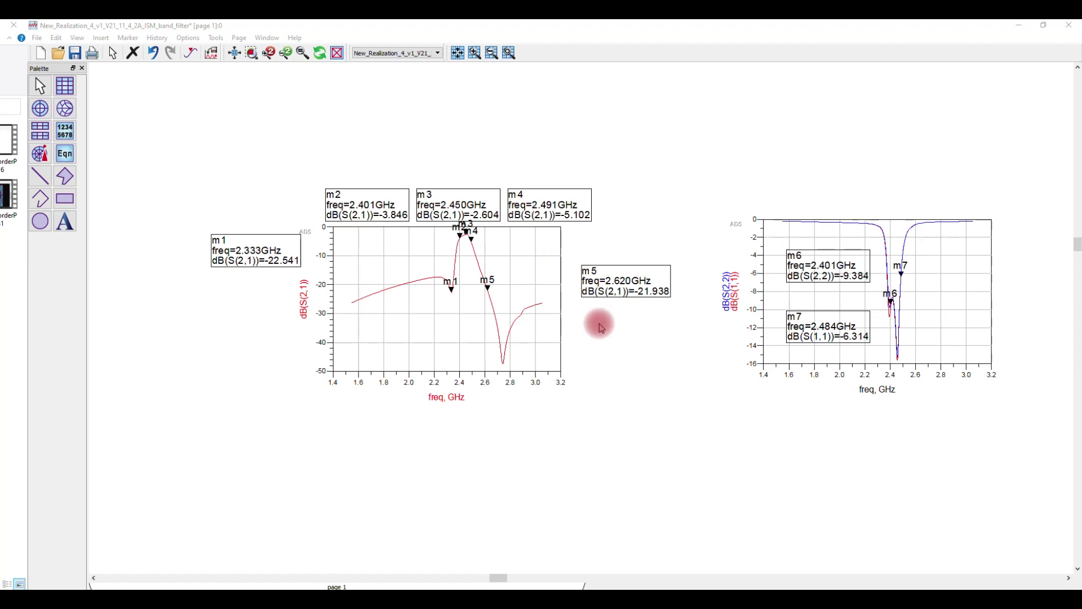
pyautogui.scroll(2, 869, 300)
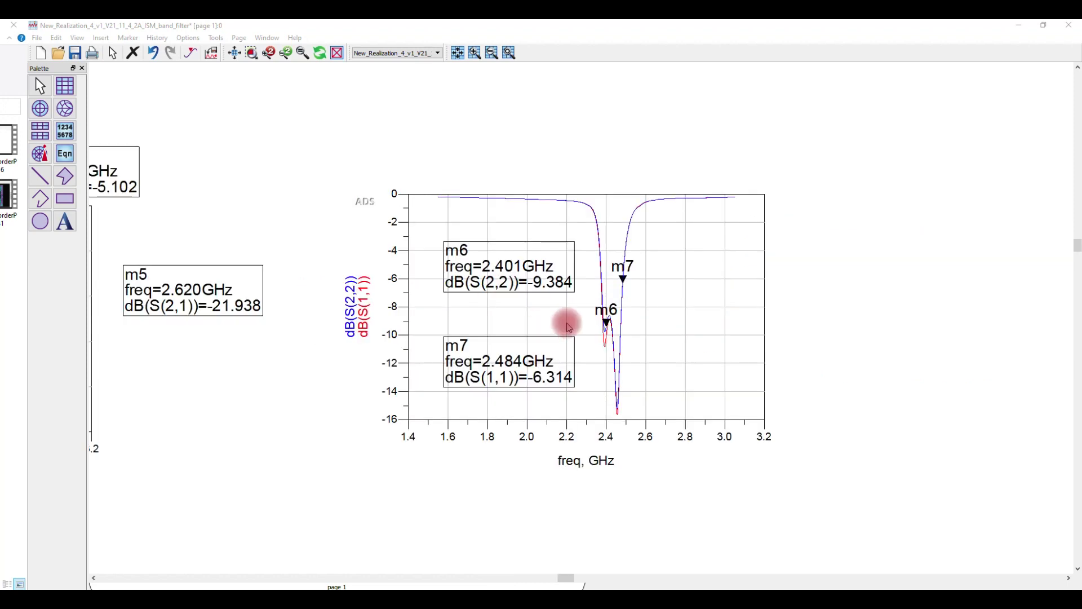
pyautogui.scroll(-1, 568, 327)
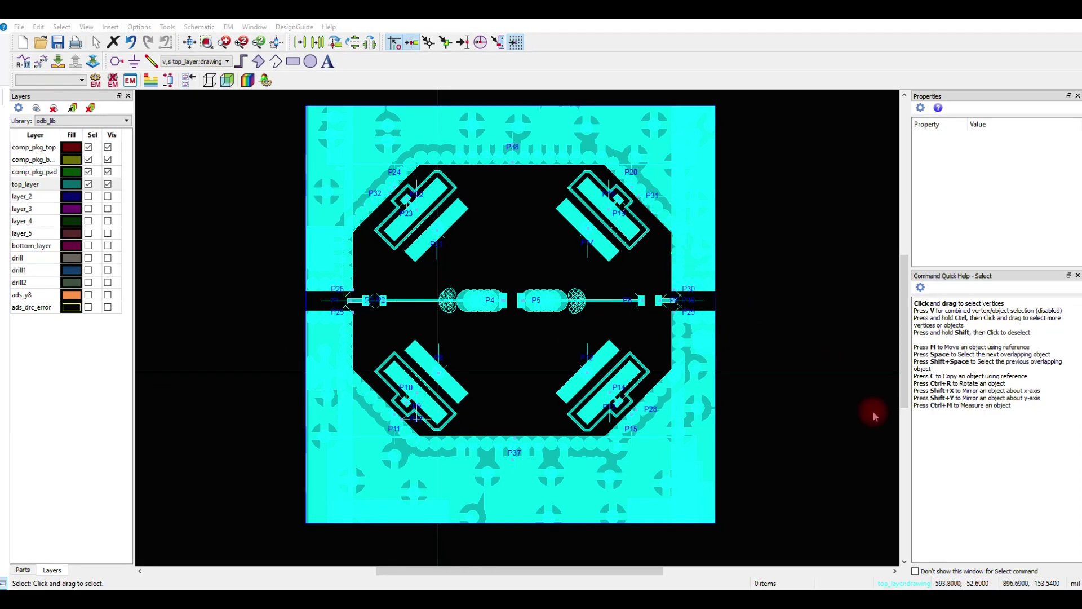
# Open the filter layout in RFPro, saving the modified design when launching it
pyautogui.click(167, 26)
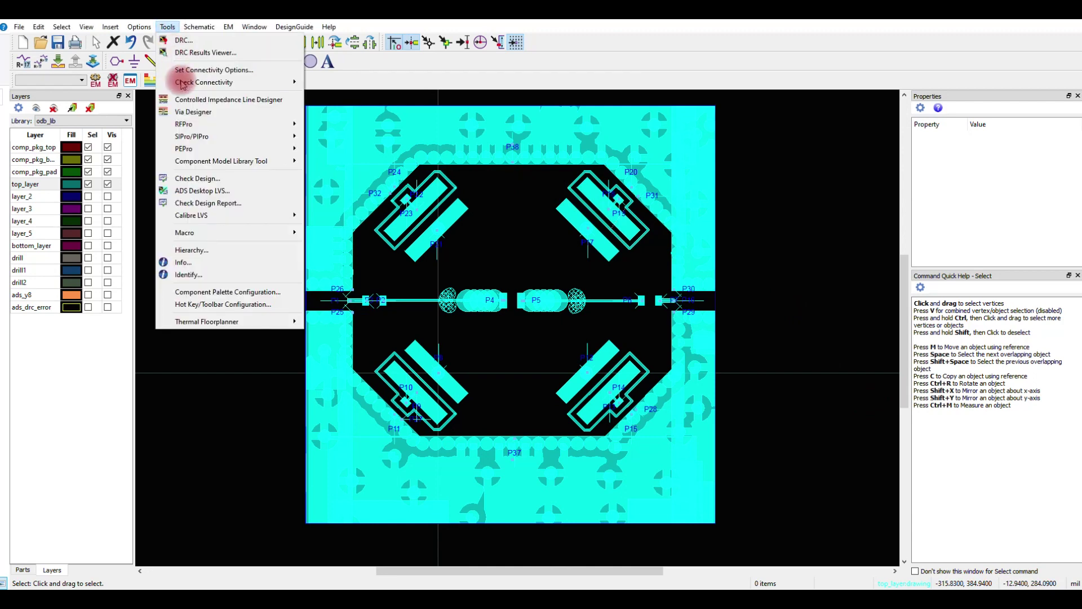
pyautogui.moveTo(189, 123)
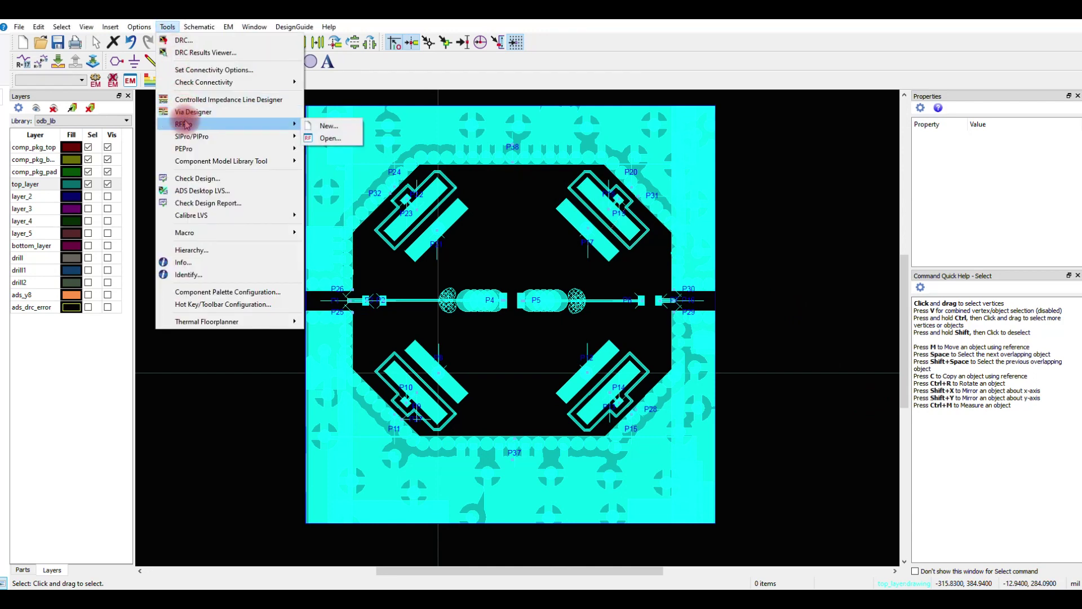
pyautogui.click(333, 136)
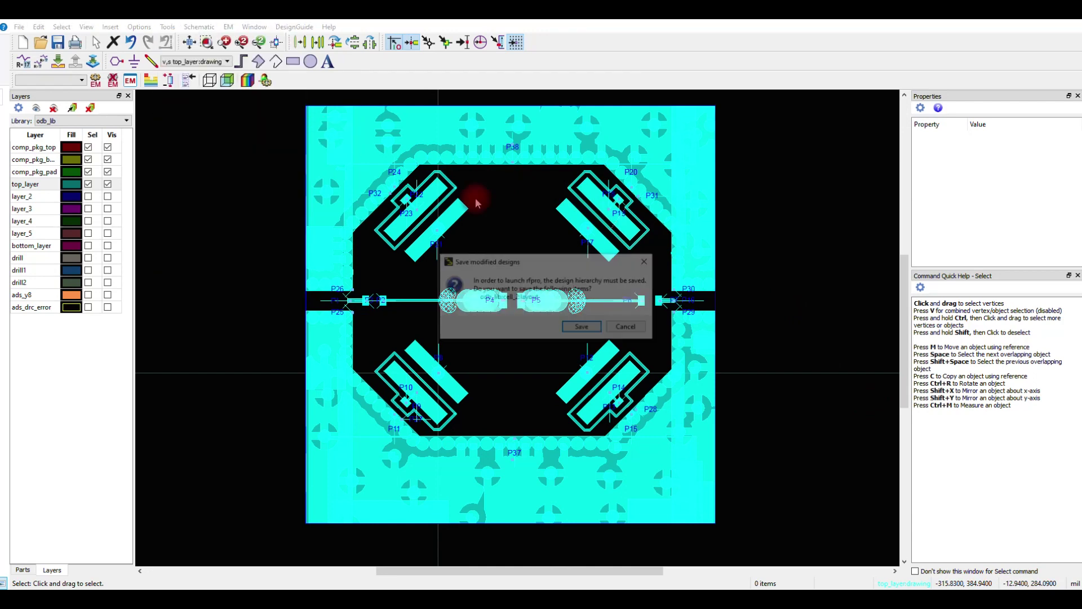
pyautogui.click(583, 328)
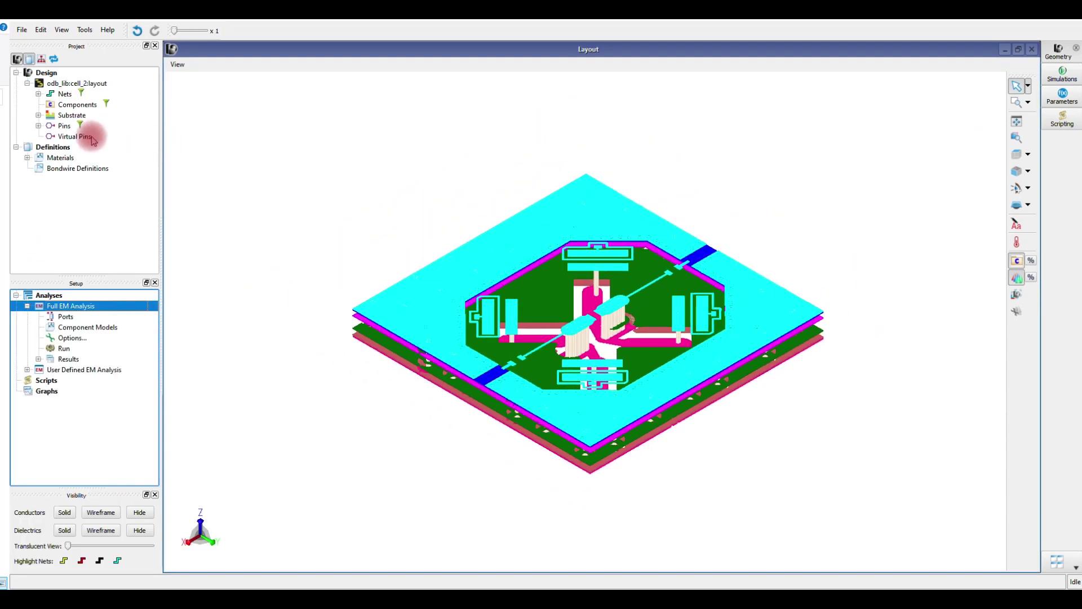
# Assign all of the layout's pins to the ports of the Full EM Analysis
pyautogui.click(71, 125)
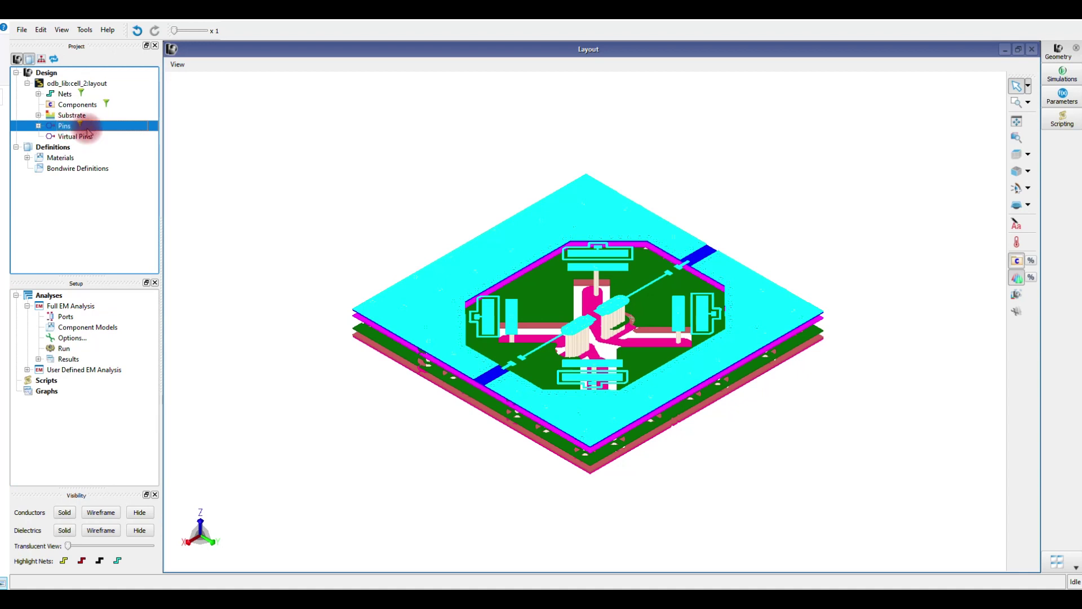
pyautogui.moveTo(66, 128); pyautogui.dragTo(66, 319)
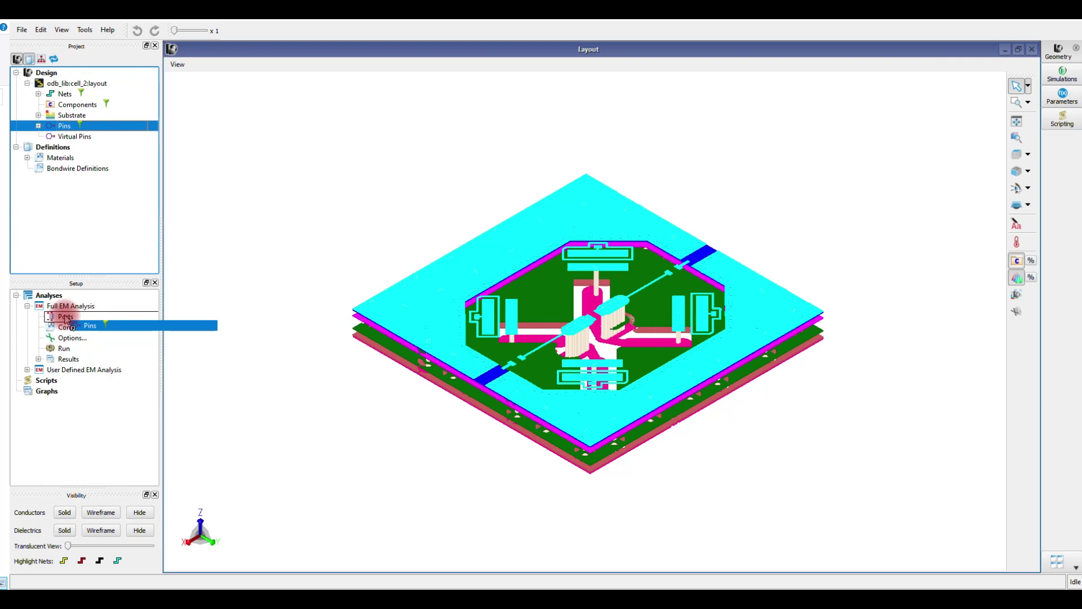
pyautogui.moveTo(66, 319); pyautogui.dragTo(66, 318)
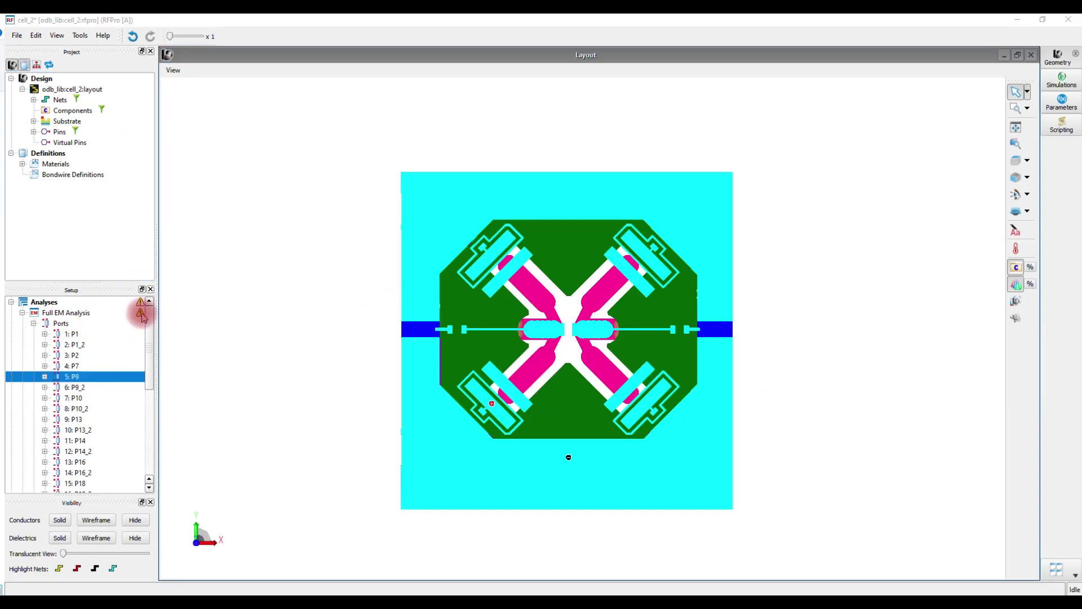
# Add pin P26 as a second ground reference of port P1 and delete the duplicate port P1_2
pyautogui.moveTo(143, 317)
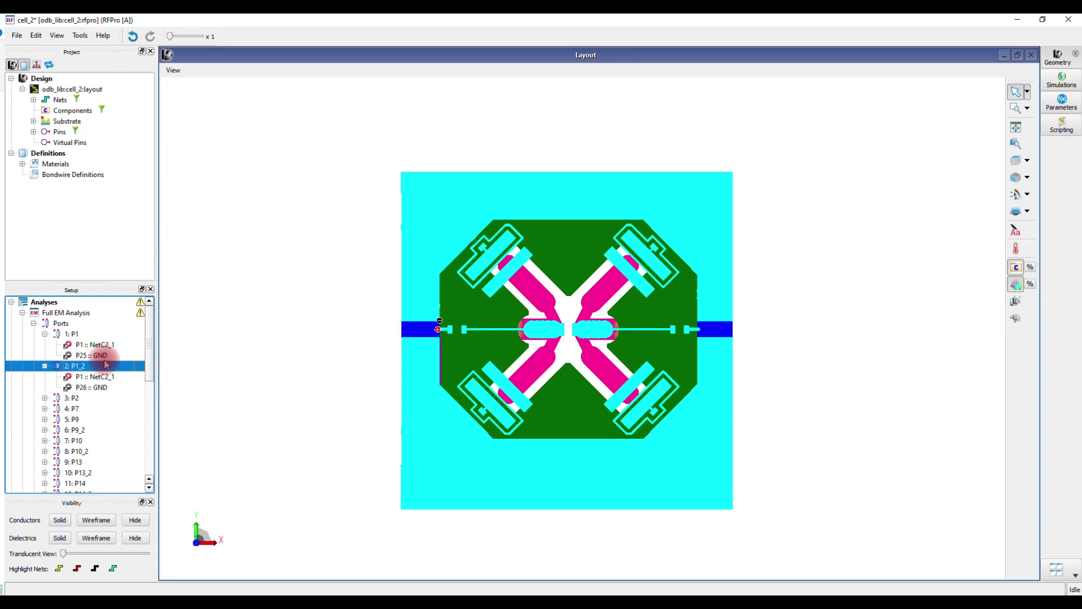
pyautogui.click(112, 388)
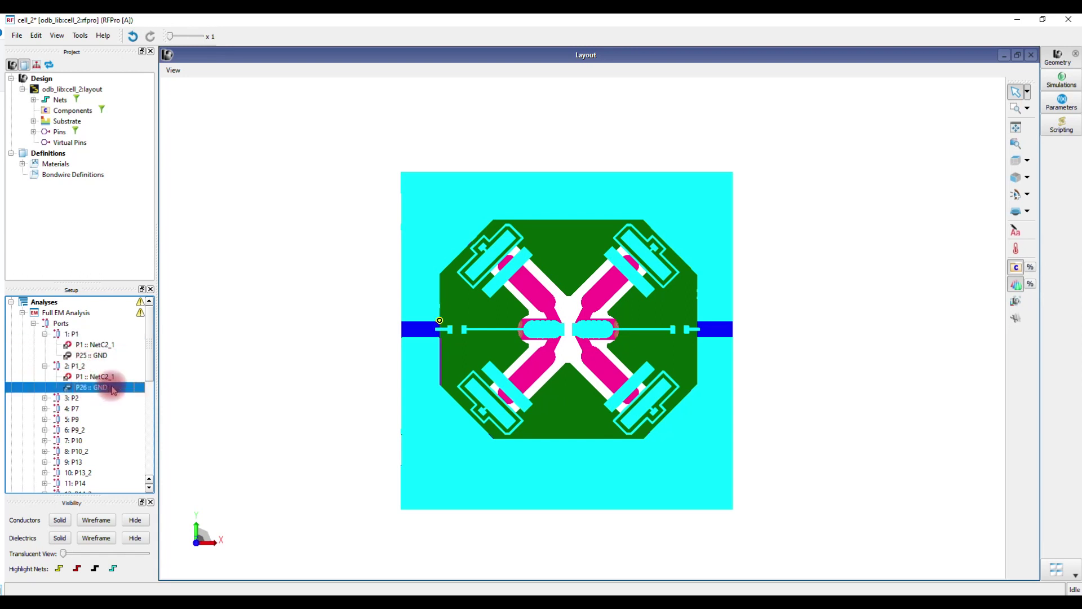
pyautogui.click(72, 218)
pyautogui.moveTo(73, 221); pyautogui.dragTo(85, 334)
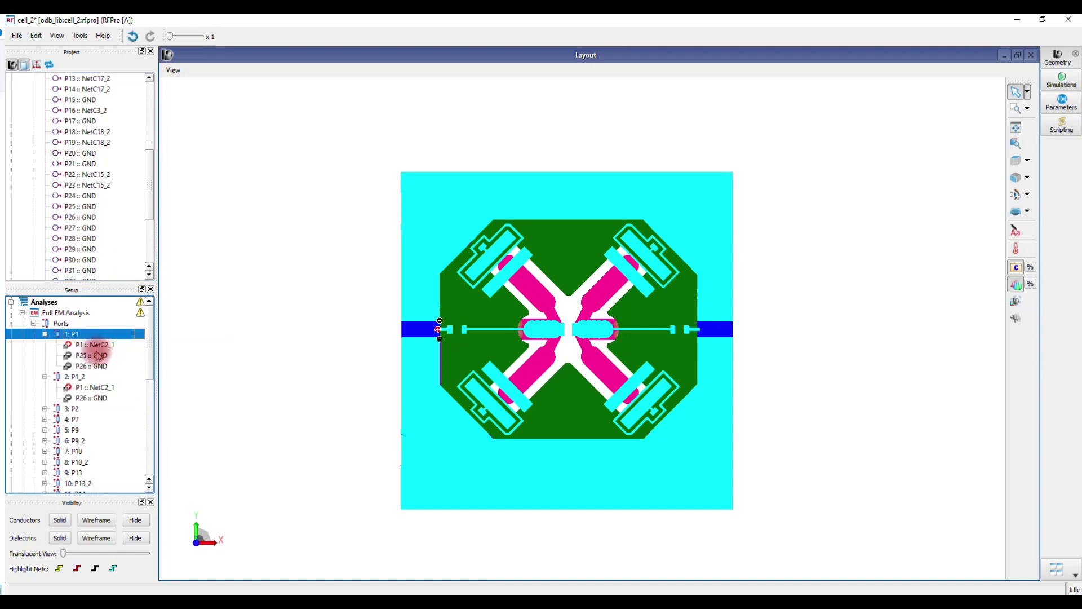
pyautogui.click(81, 381)
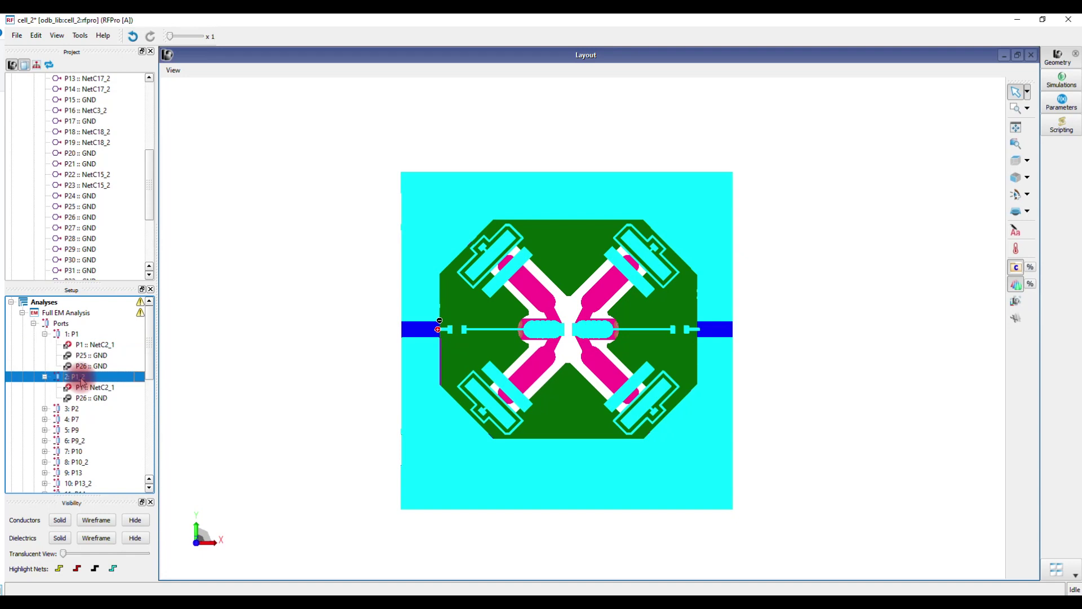
pyautogui.rightClick(82, 380)
pyautogui.click(102, 437)
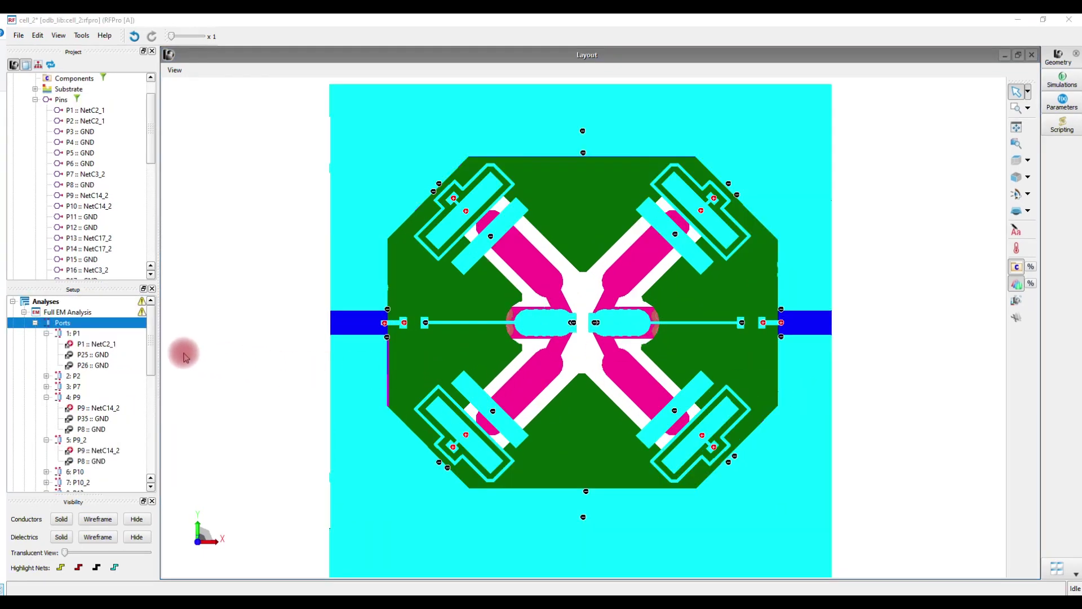
# Create a port from pin P6 in the Full EM Analysis and remove its automatically assigned reference pins
pyautogui.scroll(2, 543, 337)
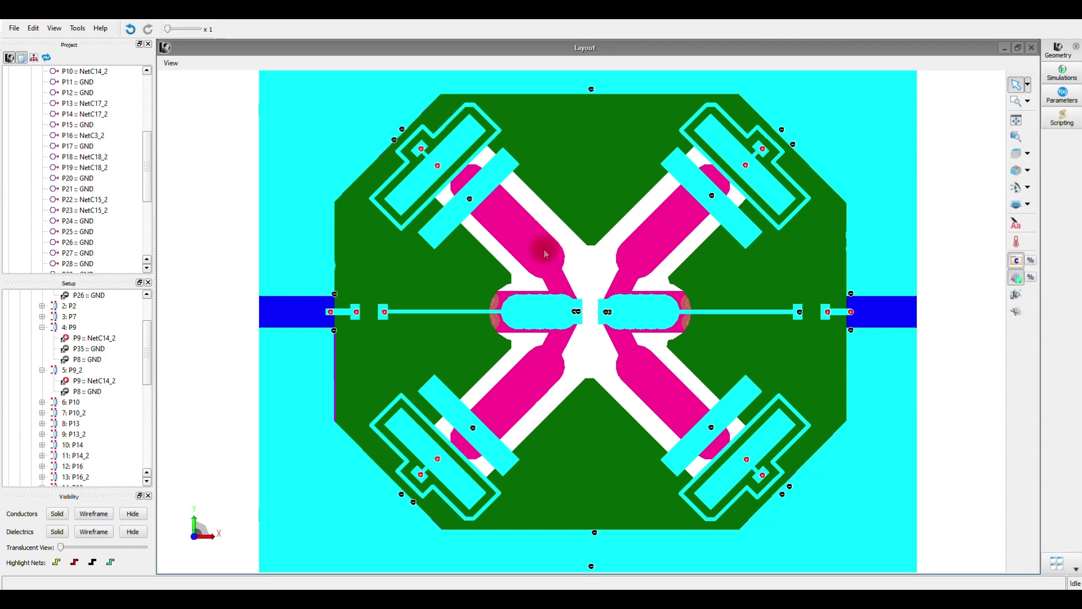
pyautogui.scroll(4, 79, 169)
pyautogui.click(96, 157)
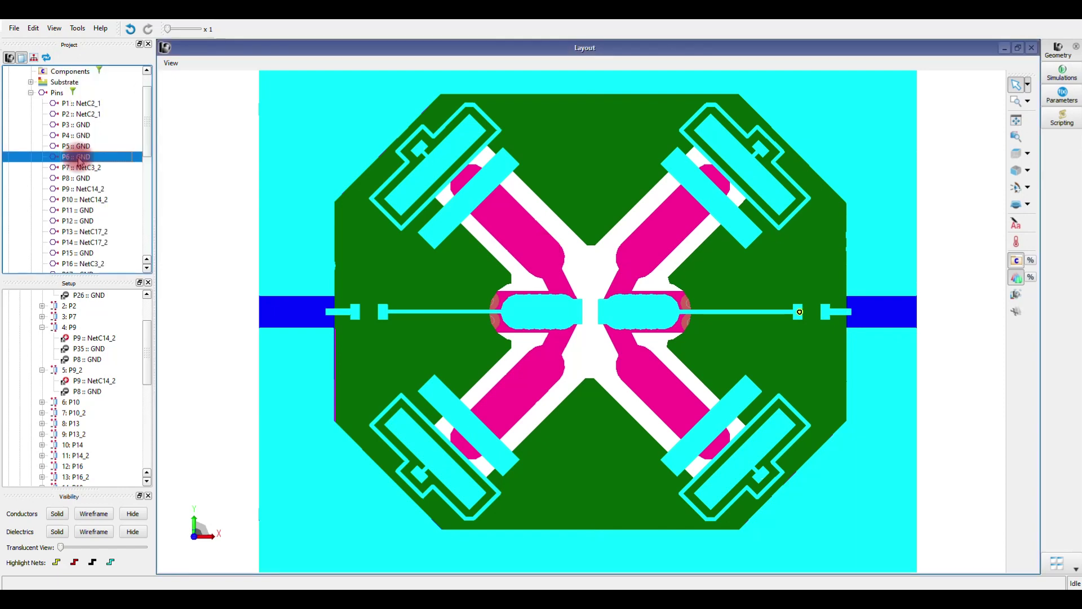
pyautogui.rightClick(96, 157)
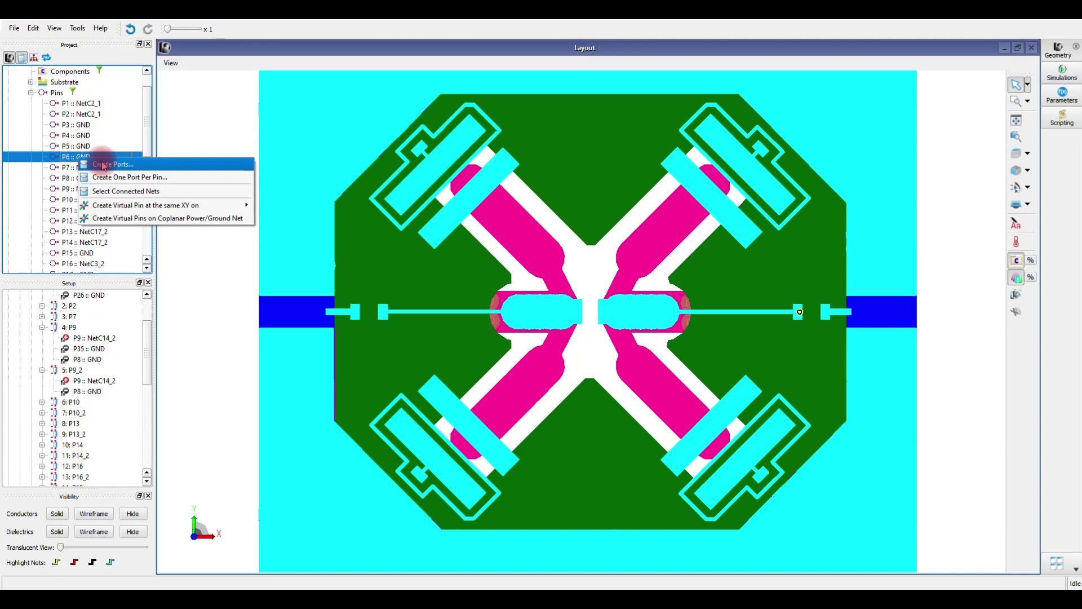
pyautogui.click(103, 164)
pyautogui.click(265, 130)
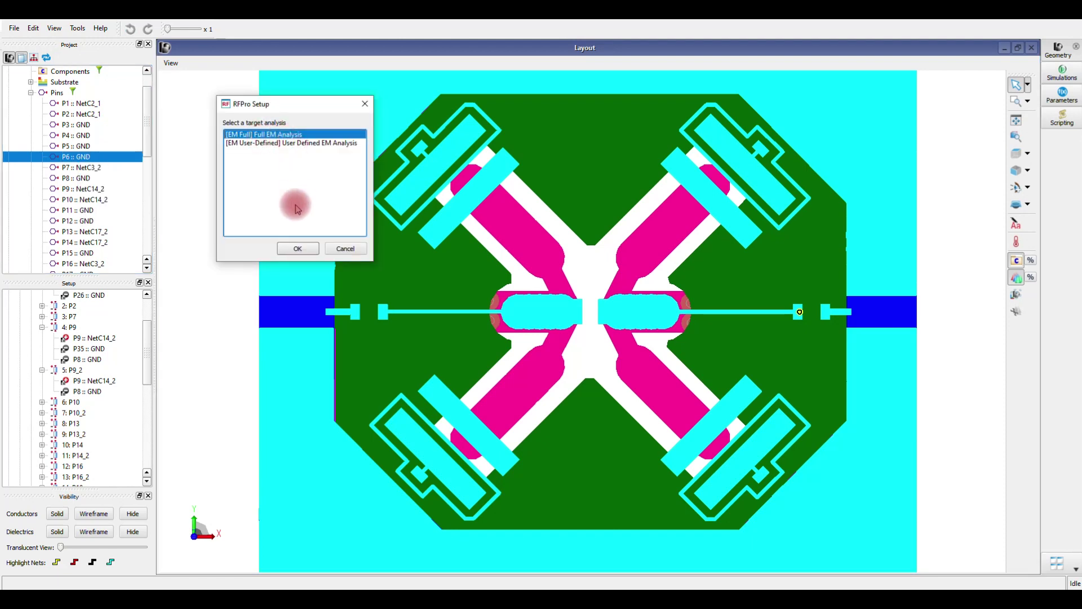
pyautogui.click(292, 248)
pyautogui.rightClick(96, 424)
pyautogui.click(118, 429)
pyautogui.rightClick(95, 413)
pyautogui.click(116, 431)
pyautogui.click(83, 403)
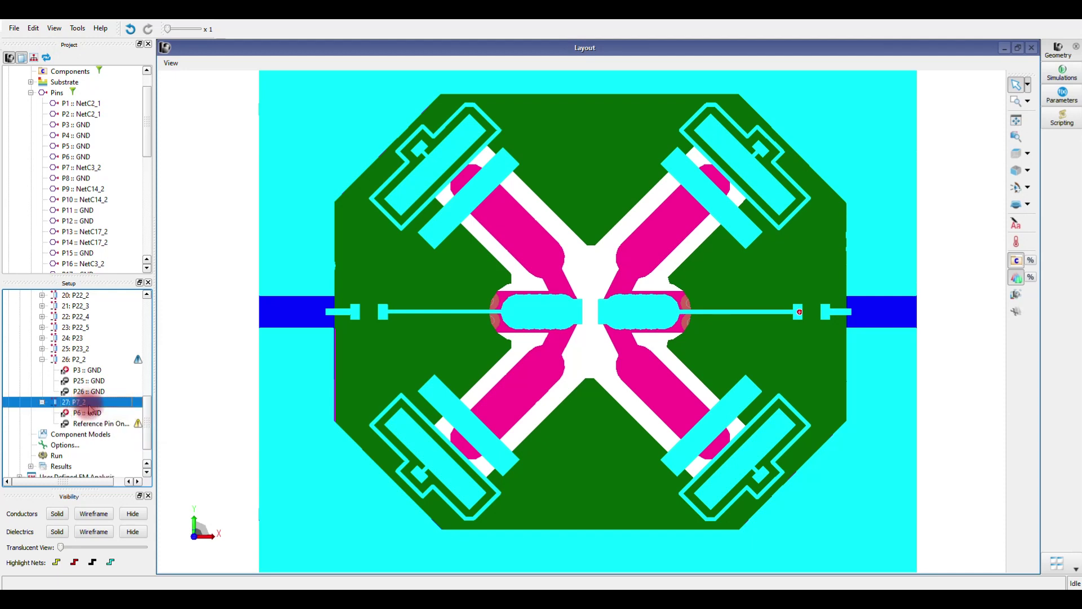
# Assign ground pins P29 and P30 as the reference pins of port P7_2
pyautogui.scroll(-7, 84, 169)
pyautogui.click(86, 199)
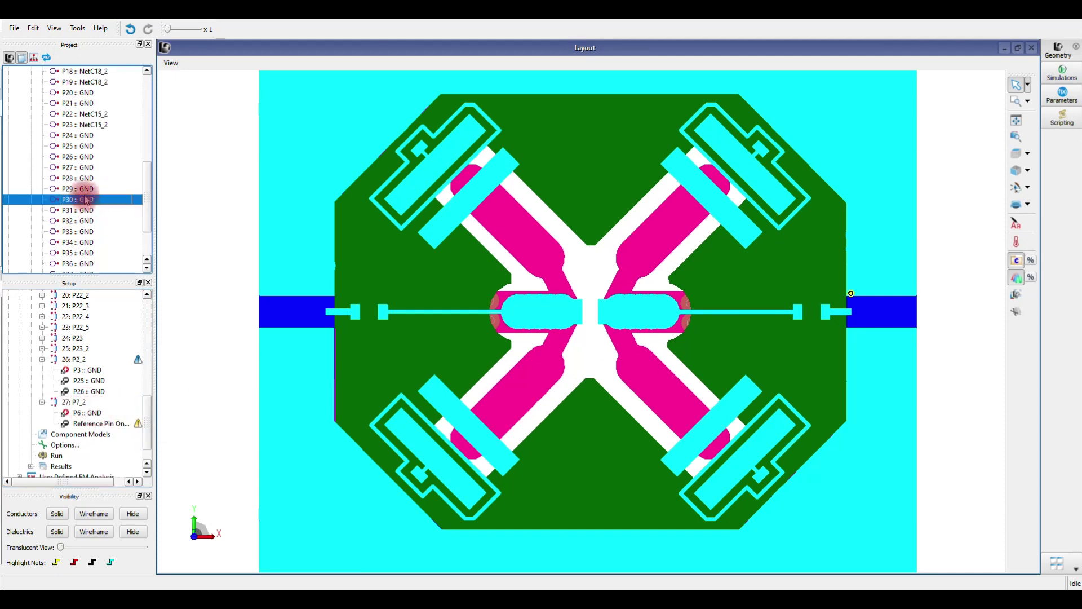
pyautogui.click(71, 190)
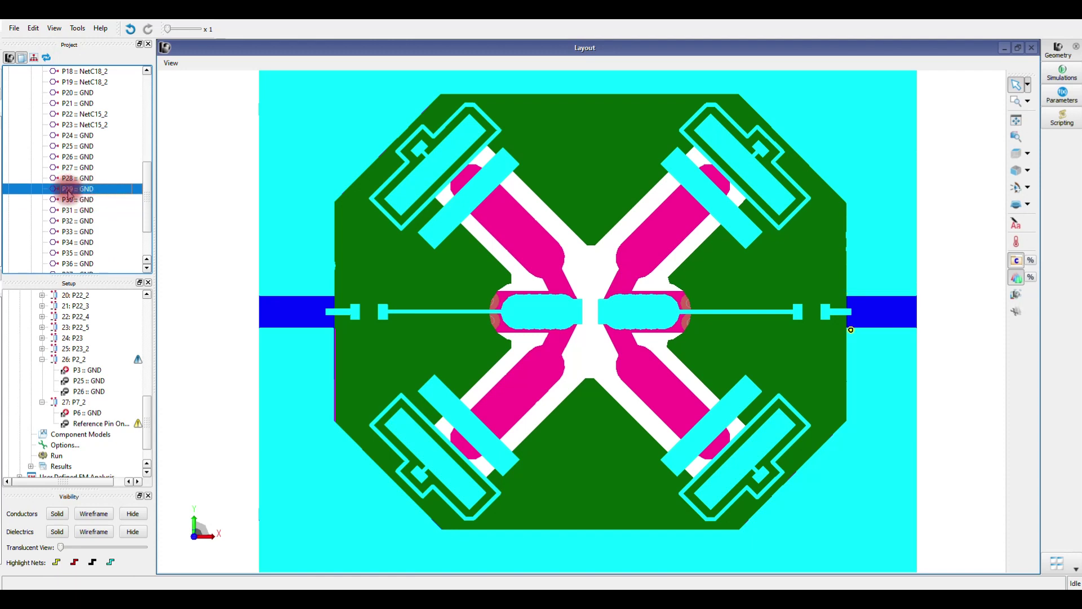
pyautogui.moveTo(70, 192); pyautogui.dragTo(84, 422)
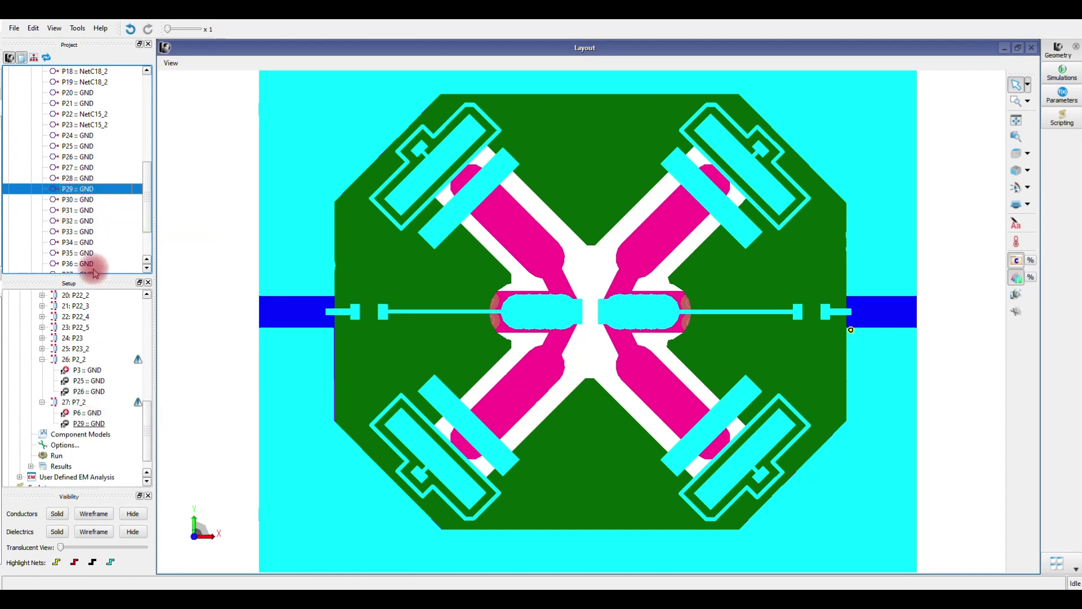
pyautogui.click(73, 202)
pyautogui.moveTo(72, 202); pyautogui.dragTo(85, 411)
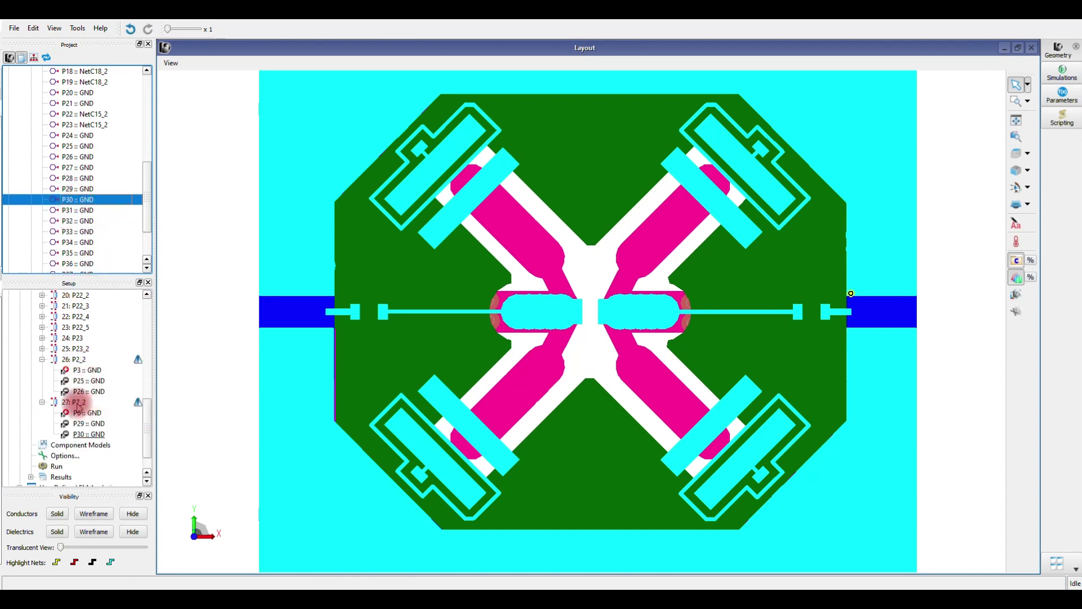
pyautogui.click(118, 403)
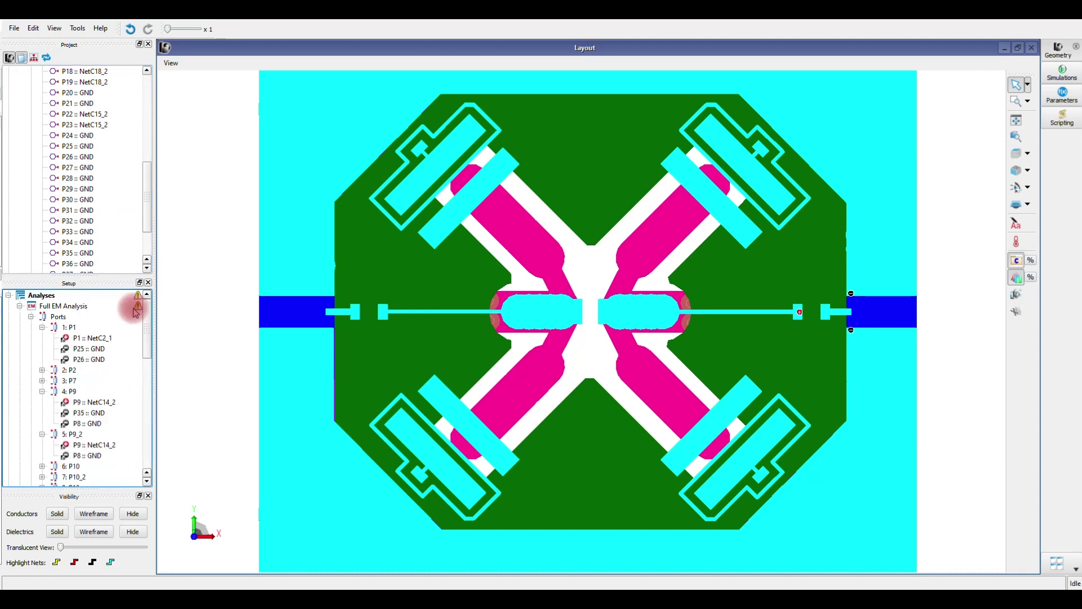
# Review the list of ports defined for the Full EM Analysis
pyautogui.click(32, 318)
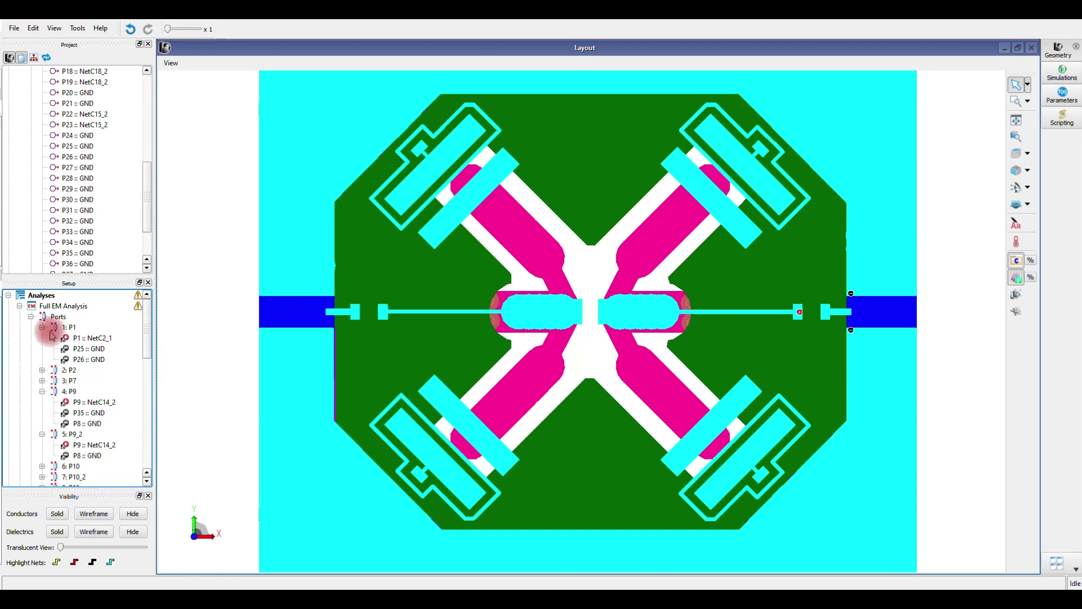
pyautogui.click(32, 318)
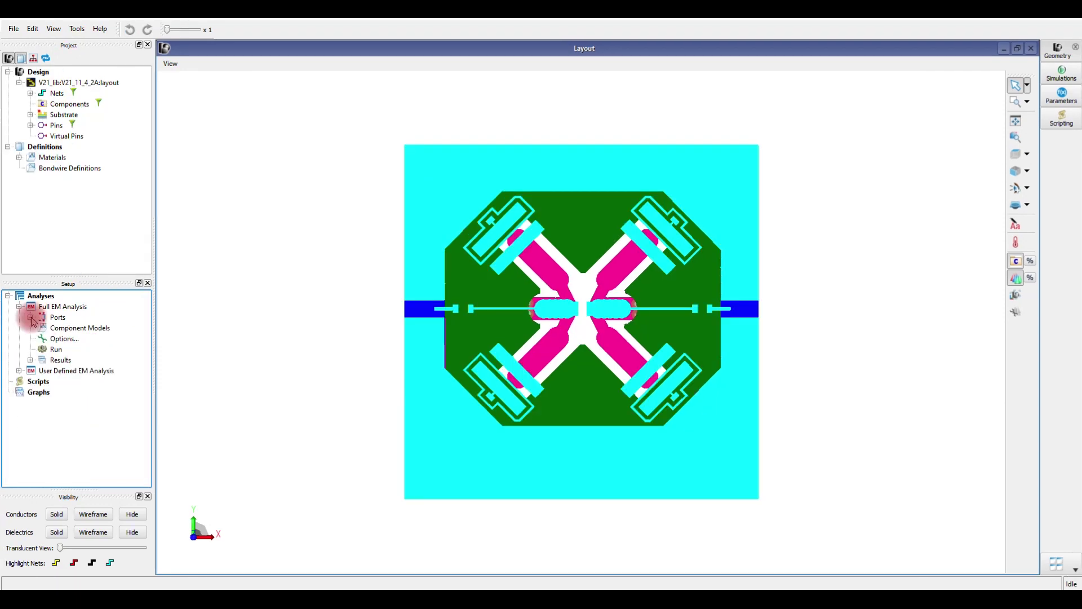
pyautogui.click(53, 317)
pyautogui.scroll(1, 587, 389)
pyautogui.scroll(1, 589, 372)
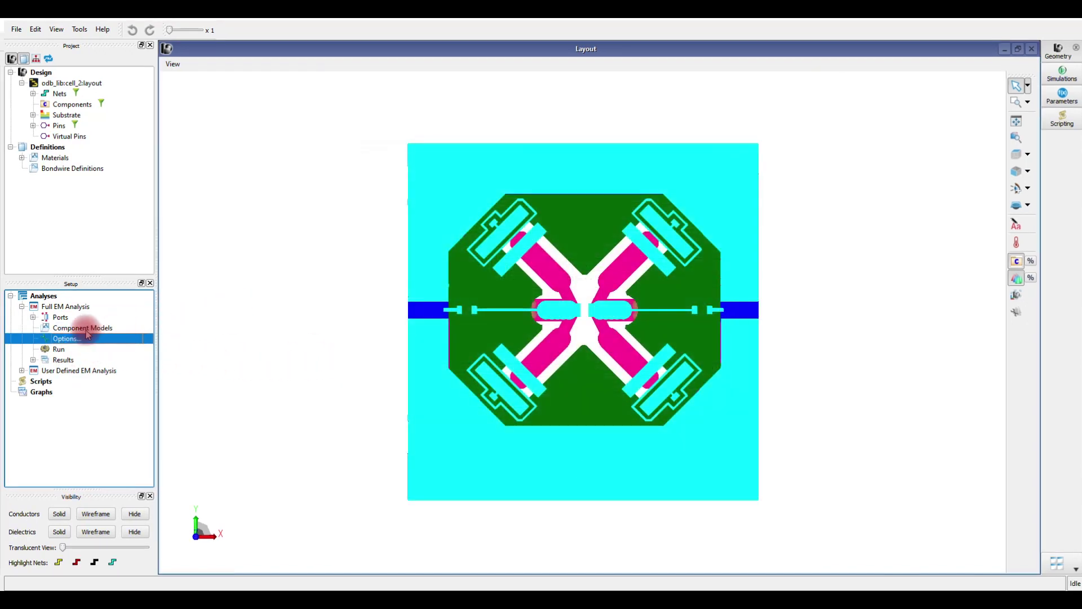
# Set the adaptive frequency plan of the Full EM Analysis to run from 2 GHz to 3 GHz
pyautogui.click(64, 338)
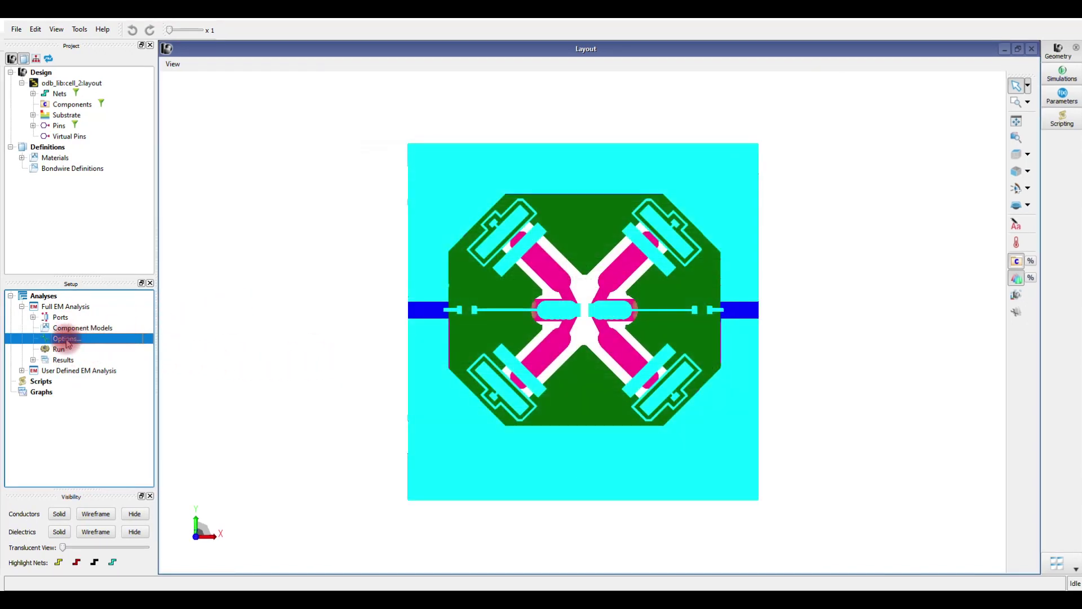
pyautogui.doubleClick(67, 340)
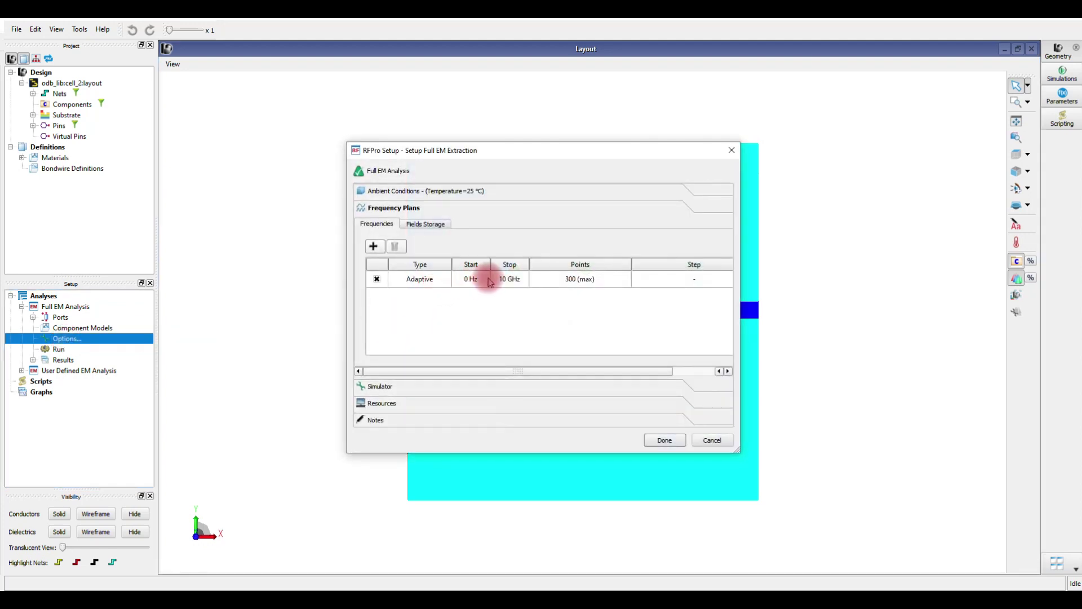
pyautogui.doubleClick(467, 281)
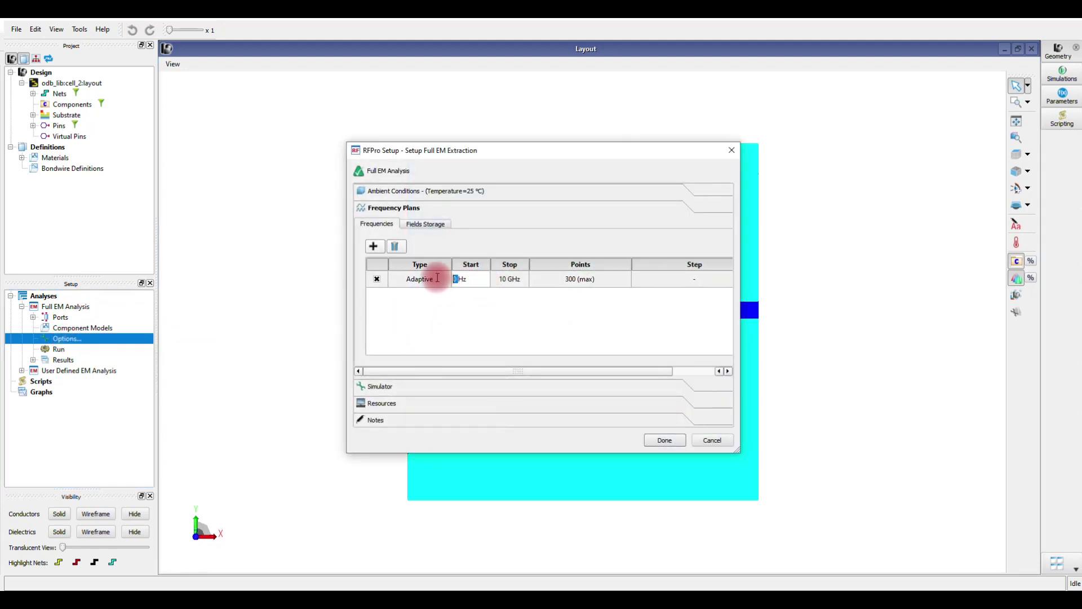
pyautogui.write('2')
pyautogui.doubleClick(501, 279)
pyautogui.click(499, 279)
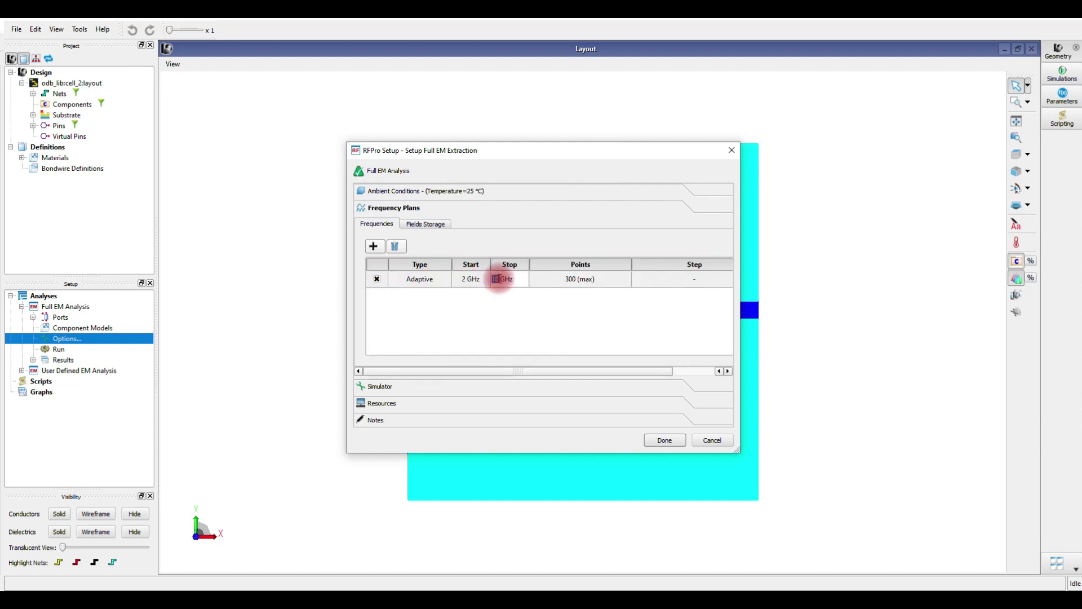
pyautogui.doubleClick(500, 279)
pyautogui.write('3')
pyautogui.press('Return')
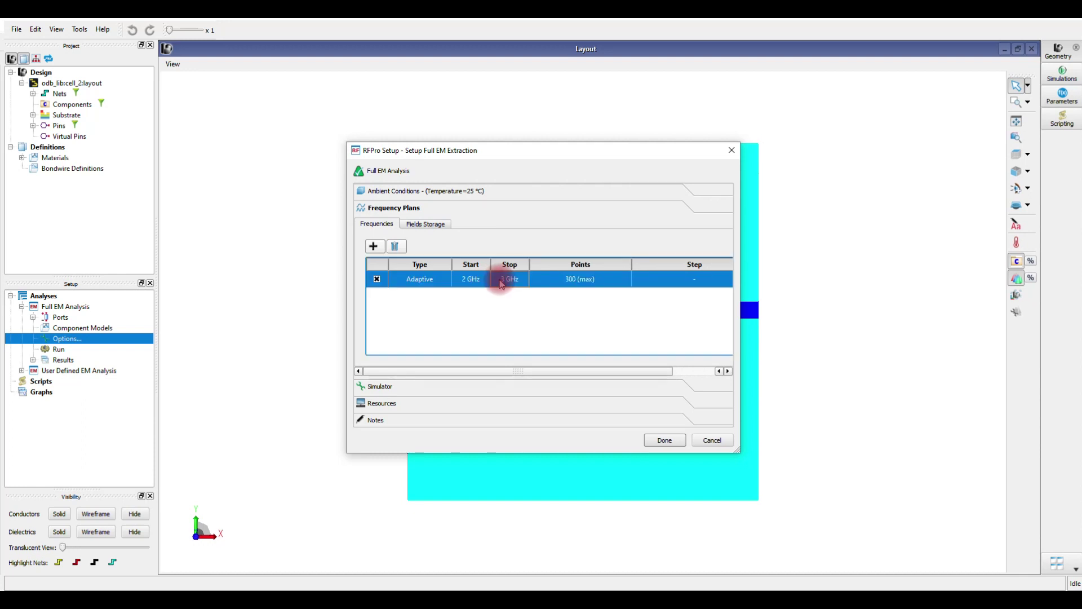
# Set the Momentum RF mesh density to 50 cpw, check the resources settings and accept the analysis options
pyautogui.click(534, 390)
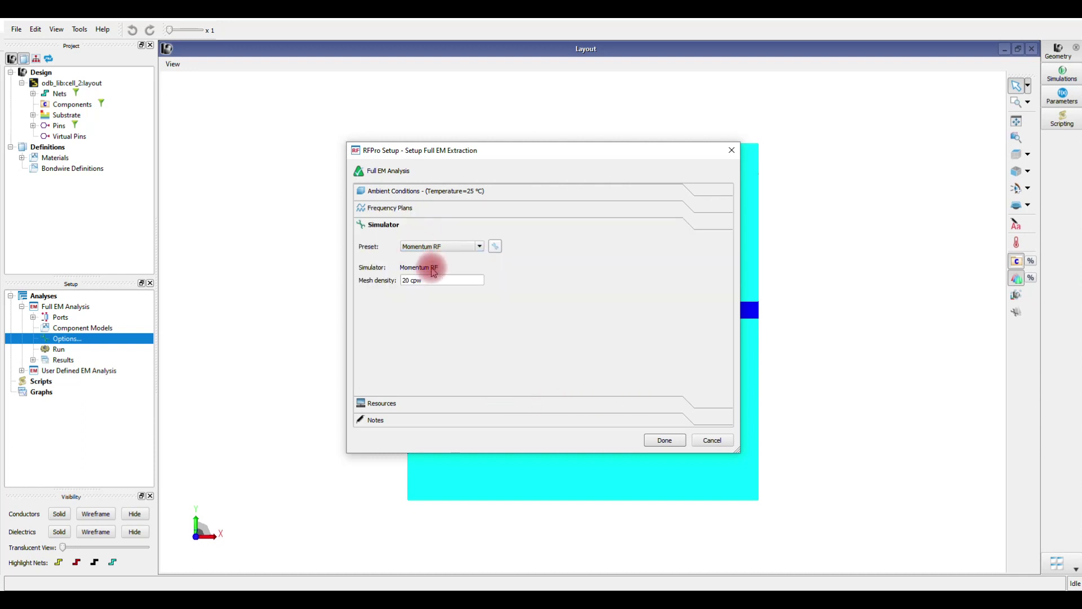
pyautogui.moveTo(411, 280); pyautogui.dragTo(378, 282)
pyautogui.write('50')
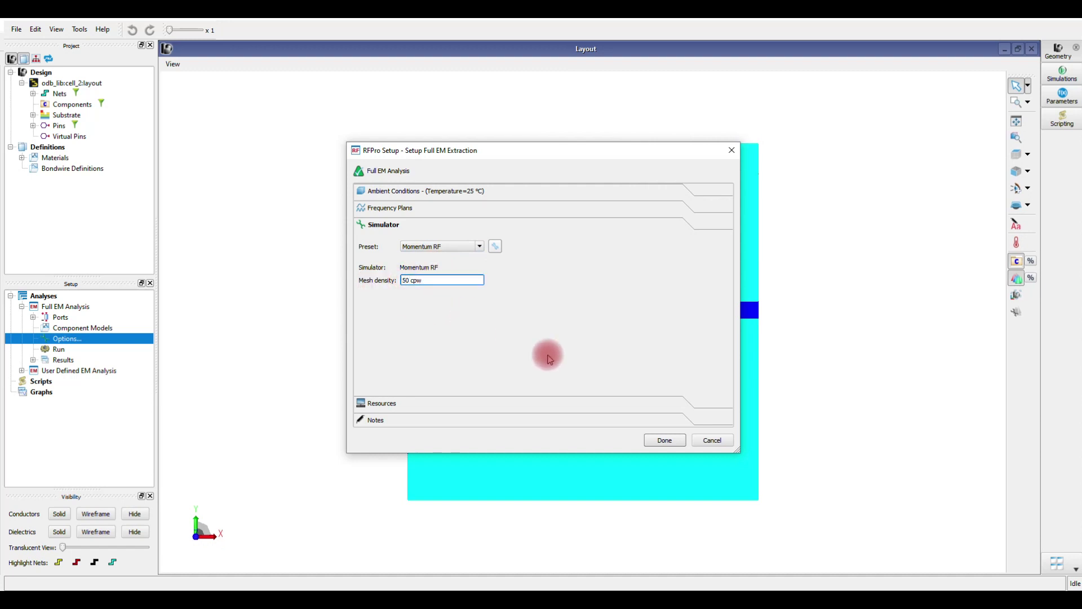
pyautogui.click(515, 403)
pyautogui.click(663, 442)
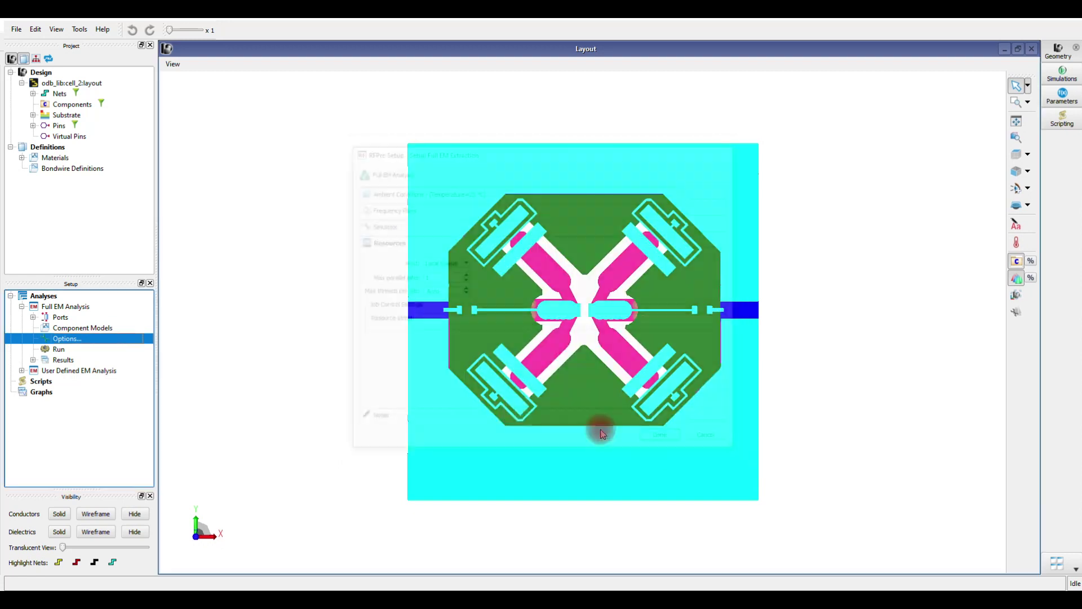
# Run the Full EM Analysis of the filter layout
pyautogui.click(137, 350)
pyautogui.doubleClick(87, 352)
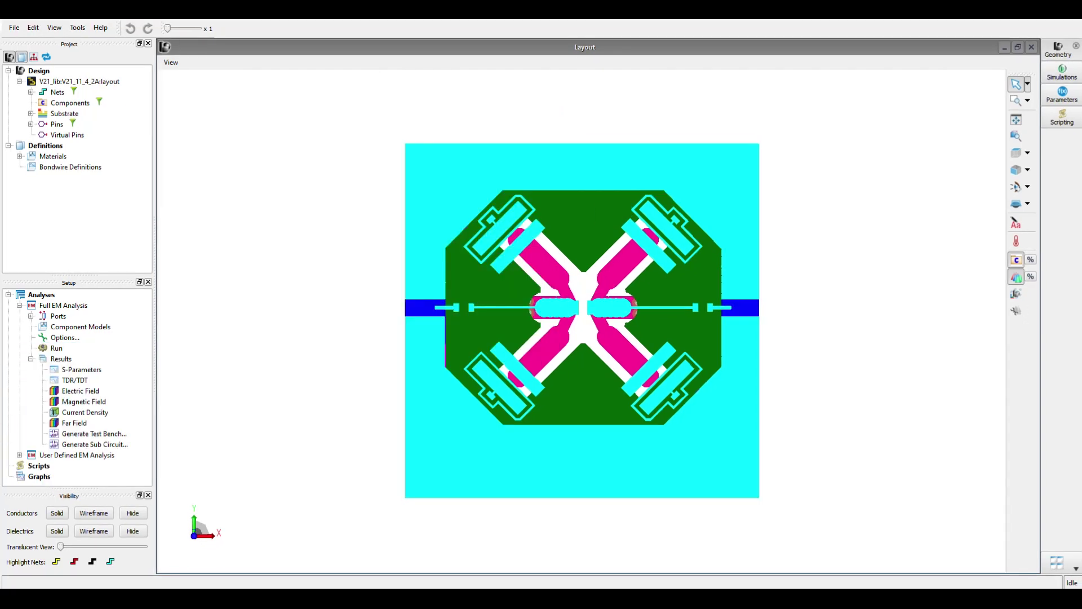
# Generate the test bench and the sub circuit from the Full EM Analysis results, overwriting the existing designs
pyautogui.doubleClick(137, 433)
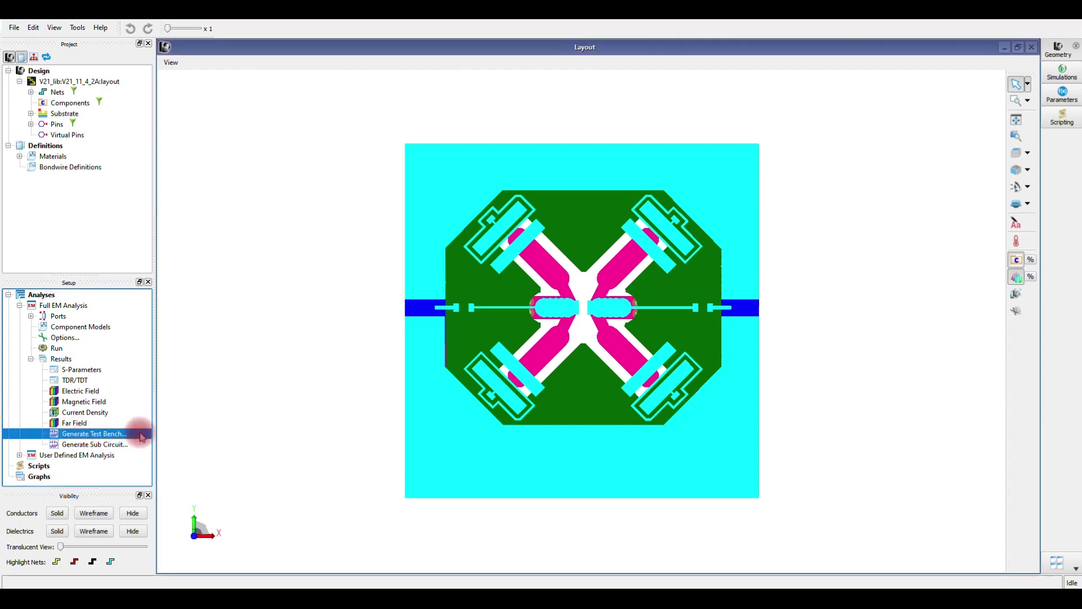
pyautogui.click(518, 324)
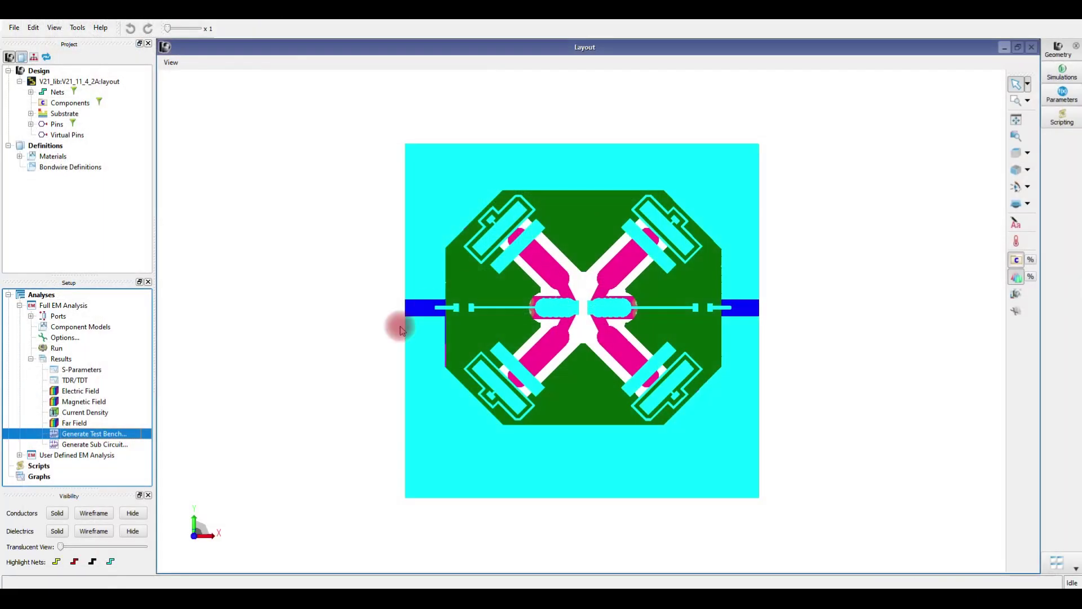
pyautogui.click(85, 444)
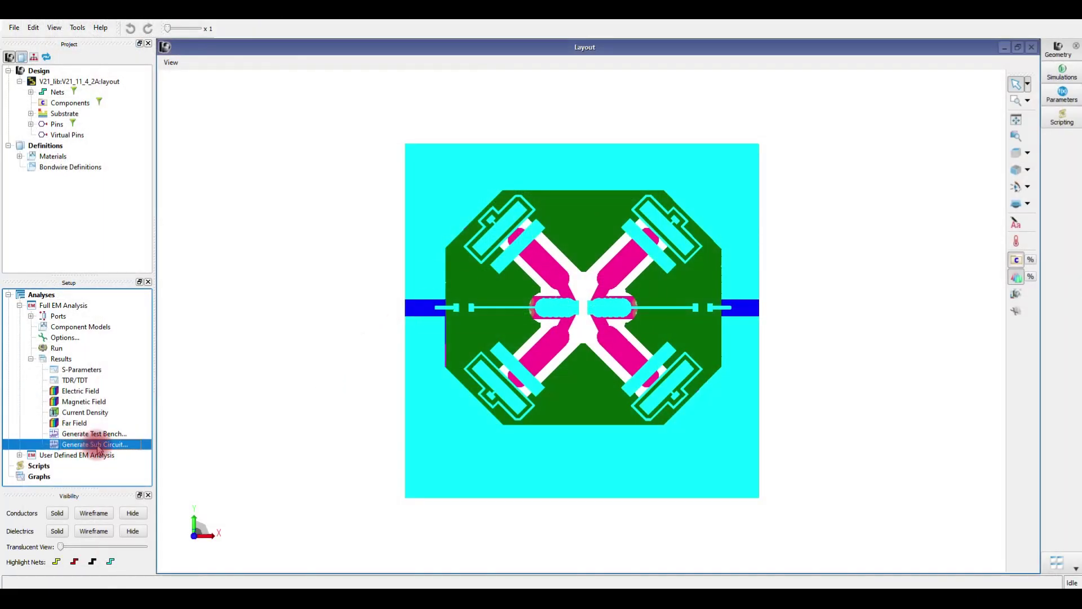
pyautogui.click(479, 316)
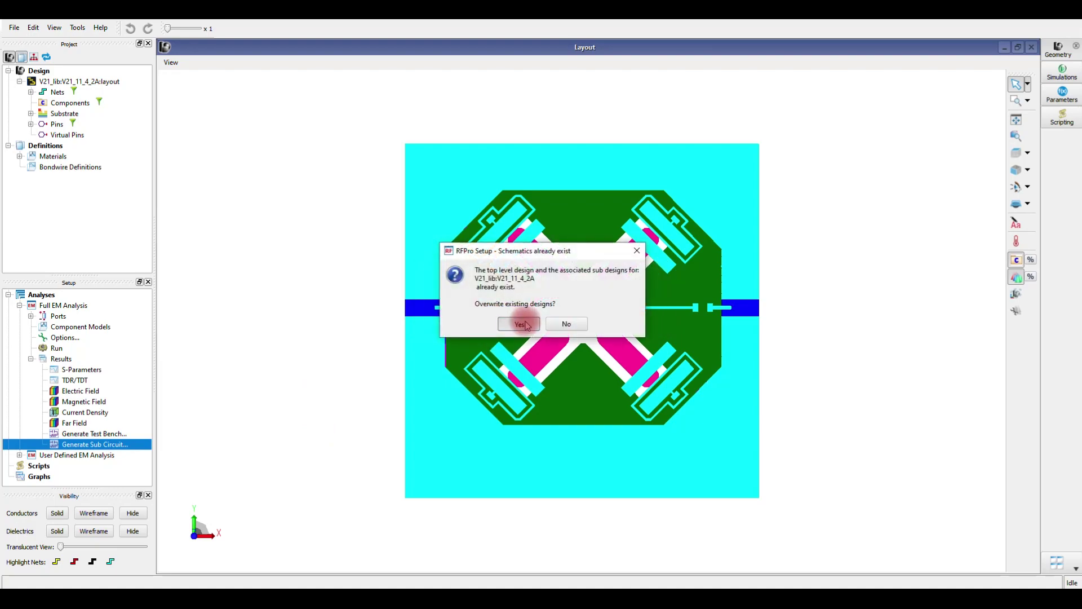
pyautogui.click(519, 324)
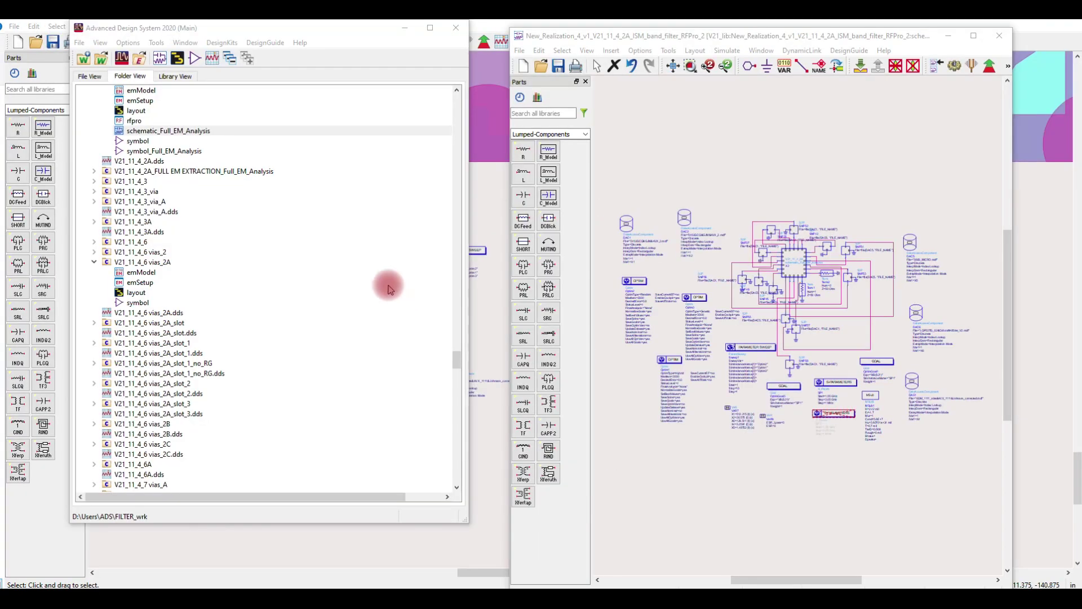
# Place the symbol_Full_EM_Analysis view of the V21_11_4_2A cell in the empty area above the existing filter circuit schematic
pyautogui.click(160, 131)
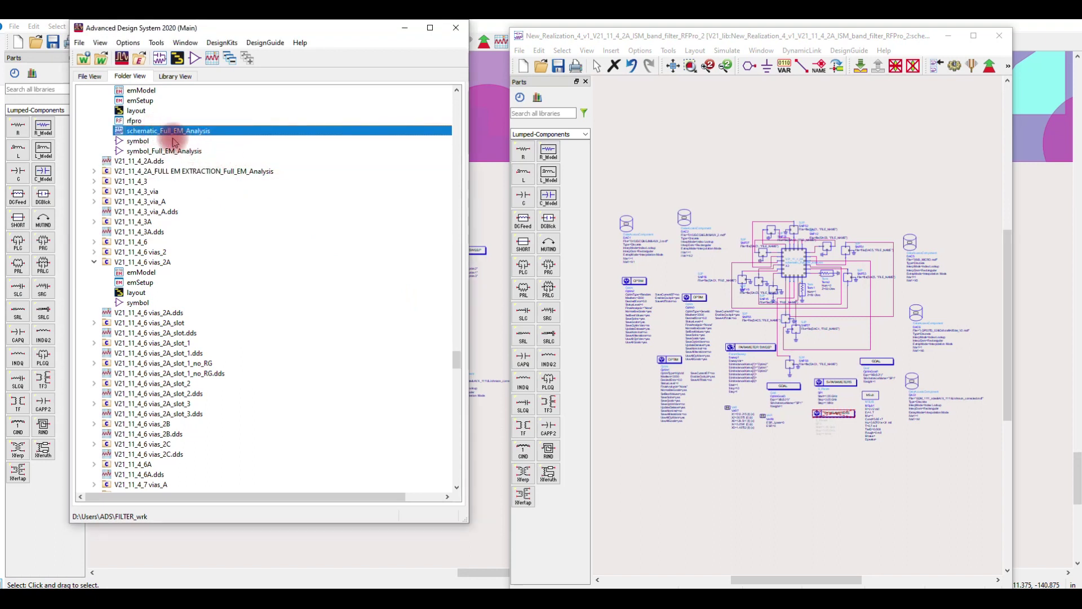
pyautogui.moveTo(139, 131); pyautogui.dragTo(718, 164)
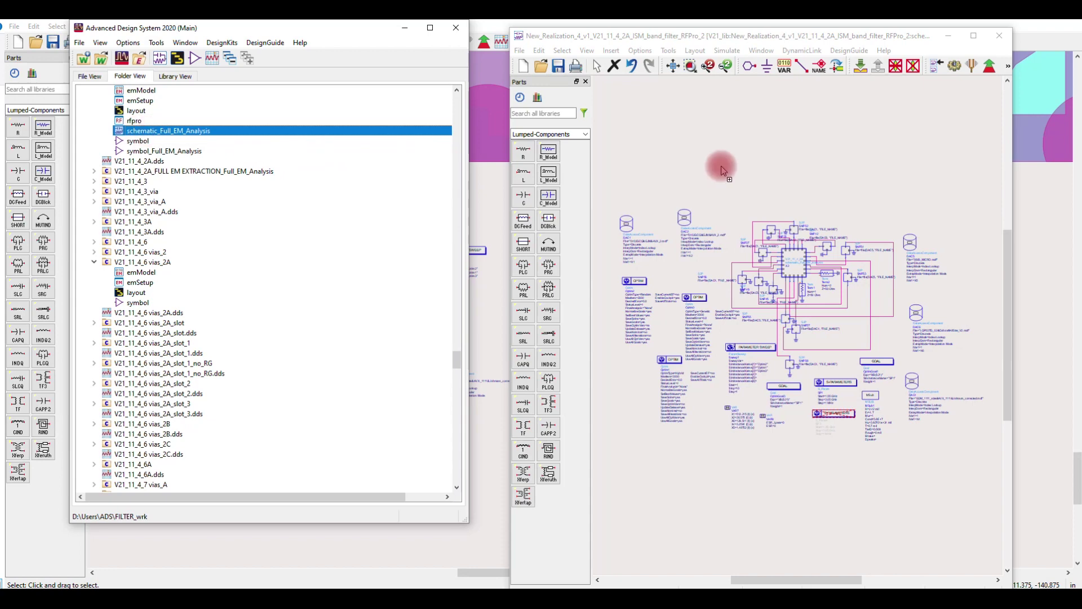
pyautogui.click(237, 272)
pyautogui.click(285, 307)
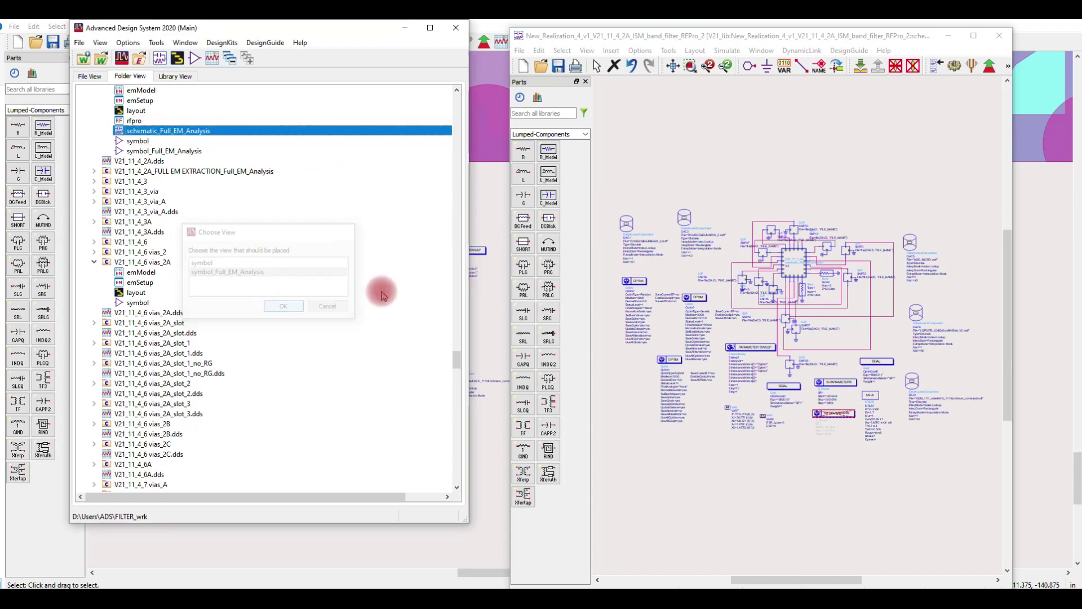
pyautogui.click(717, 164)
pyautogui.rightClick(659, 126)
pyautogui.click(688, 133)
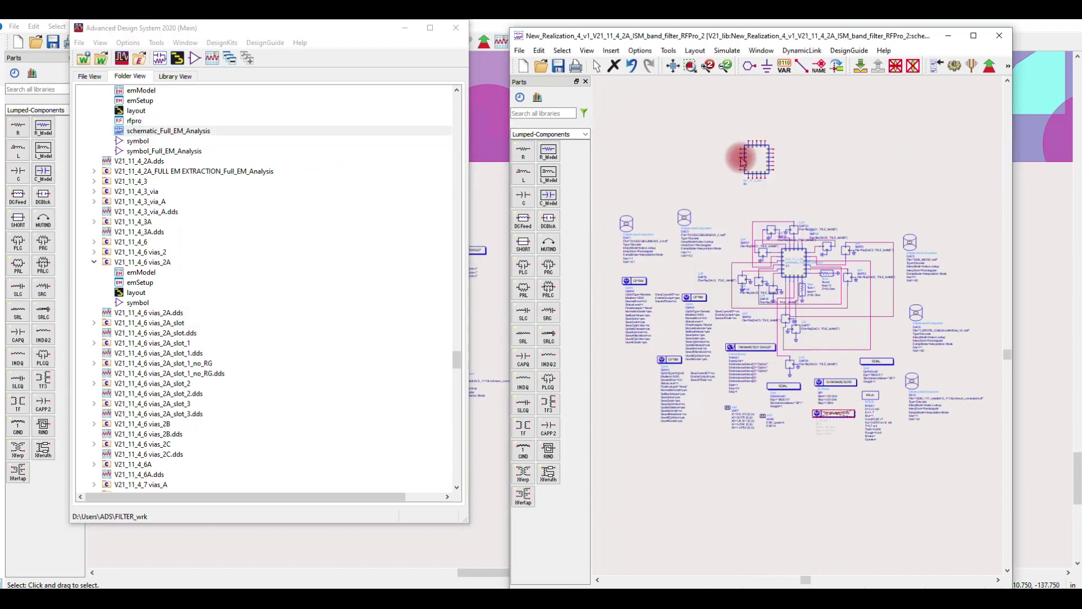
pyautogui.scroll(1, 781, 236)
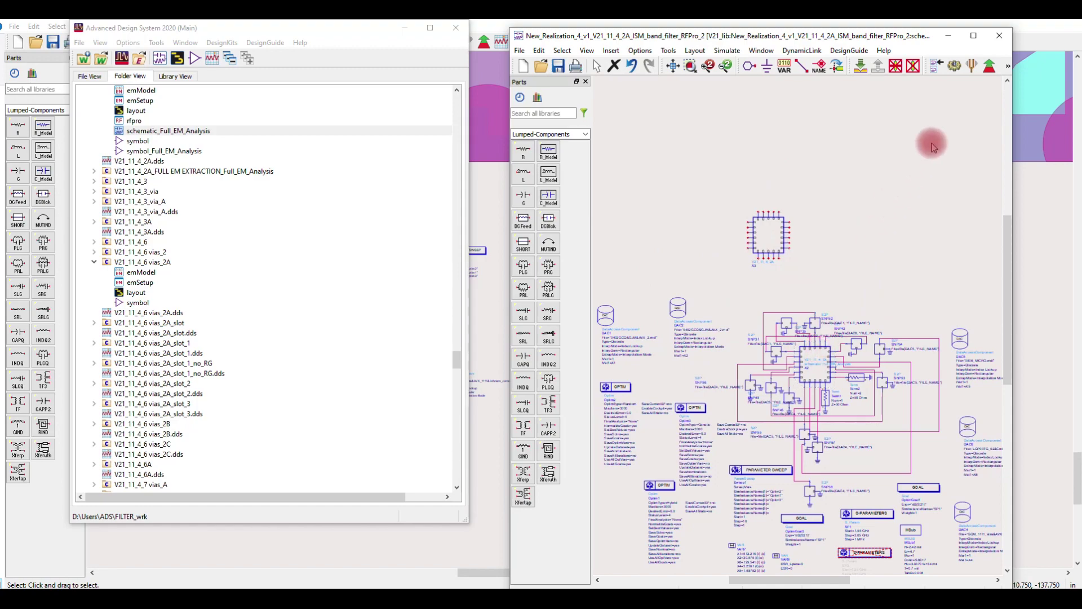
# Maximize the schematic, inspect the wired V21_11_4_2A full EM block with its S2P components and terminations, and simulate the circuit
pyautogui.click(974, 36)
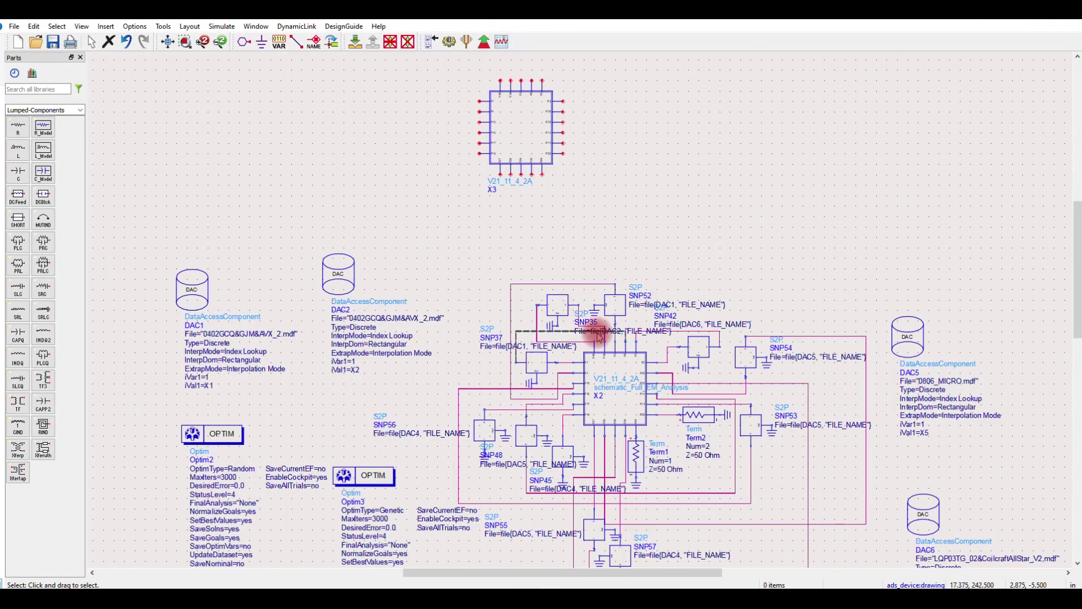
pyautogui.scroll(-2, 632, 365)
pyautogui.scroll(2, 567, 262)
pyautogui.scroll(-1, 592, 386)
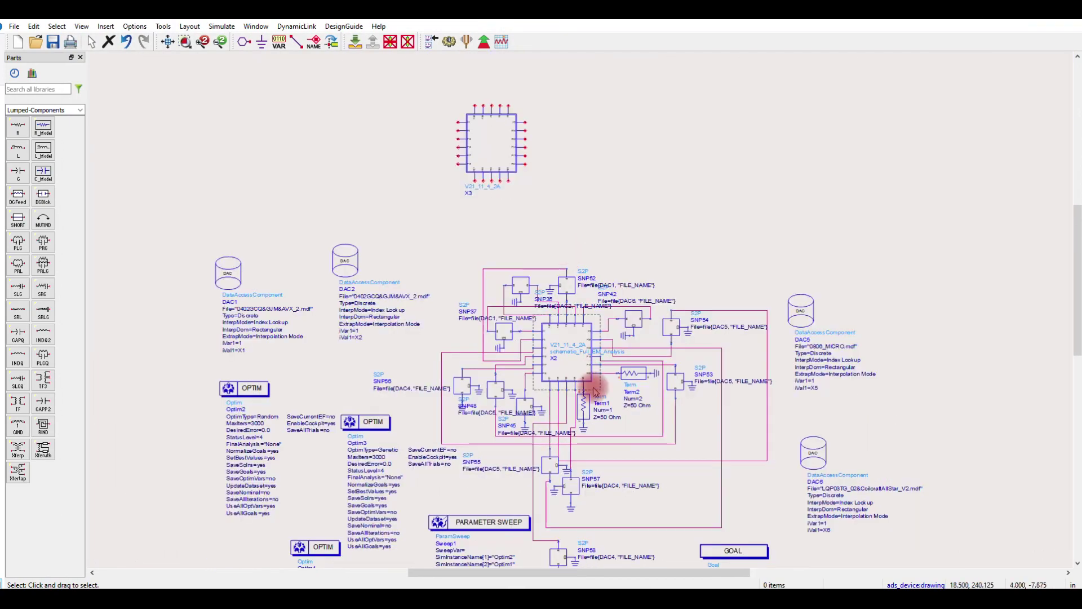
pyautogui.scroll(2, 563, 293)
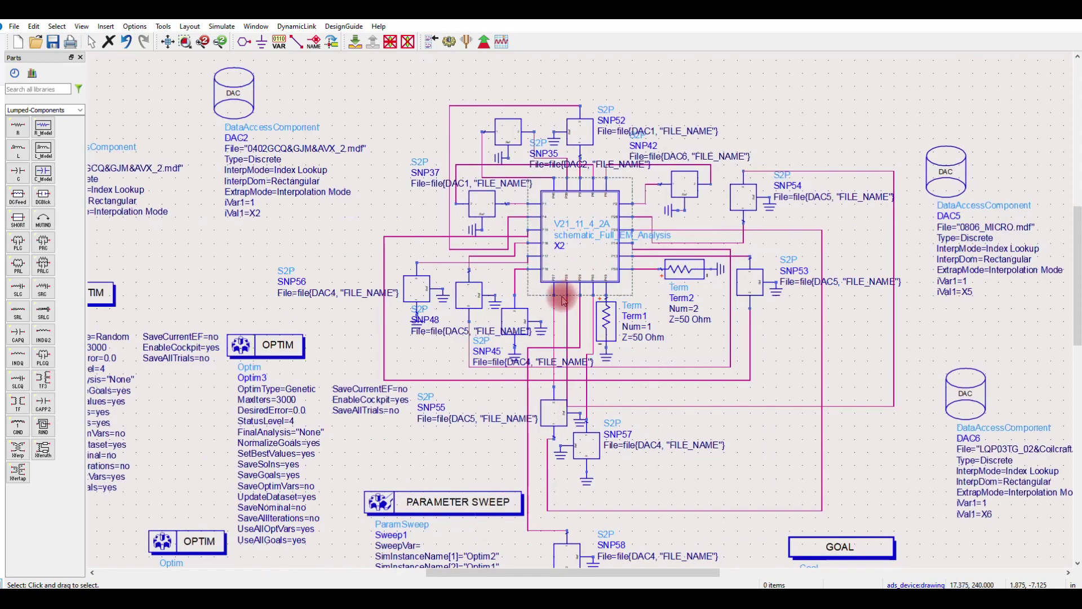
pyautogui.scroll(-1, 502, 282)
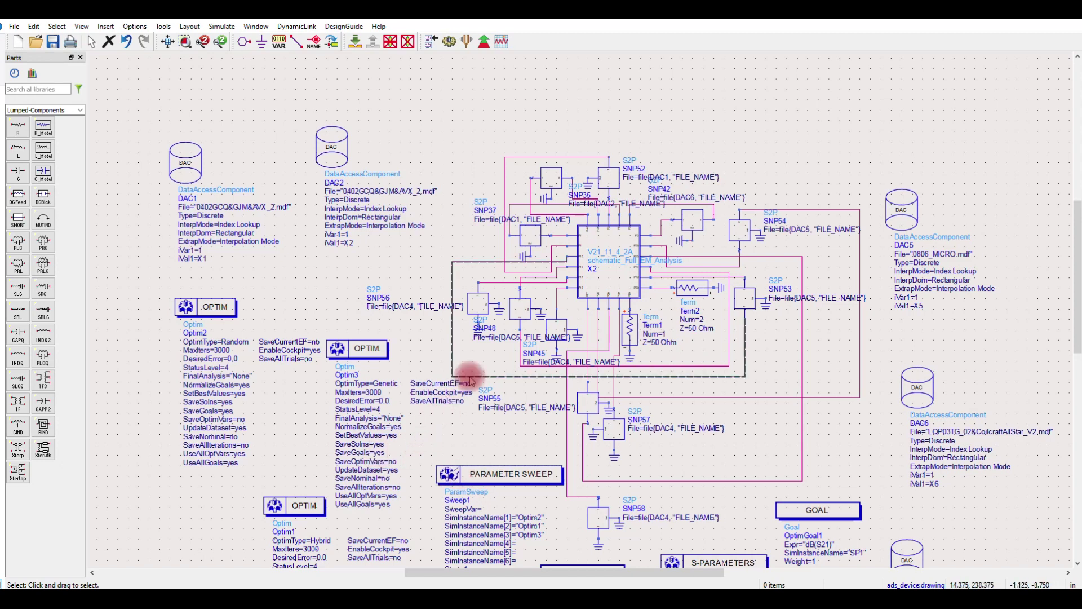
pyautogui.click(448, 43)
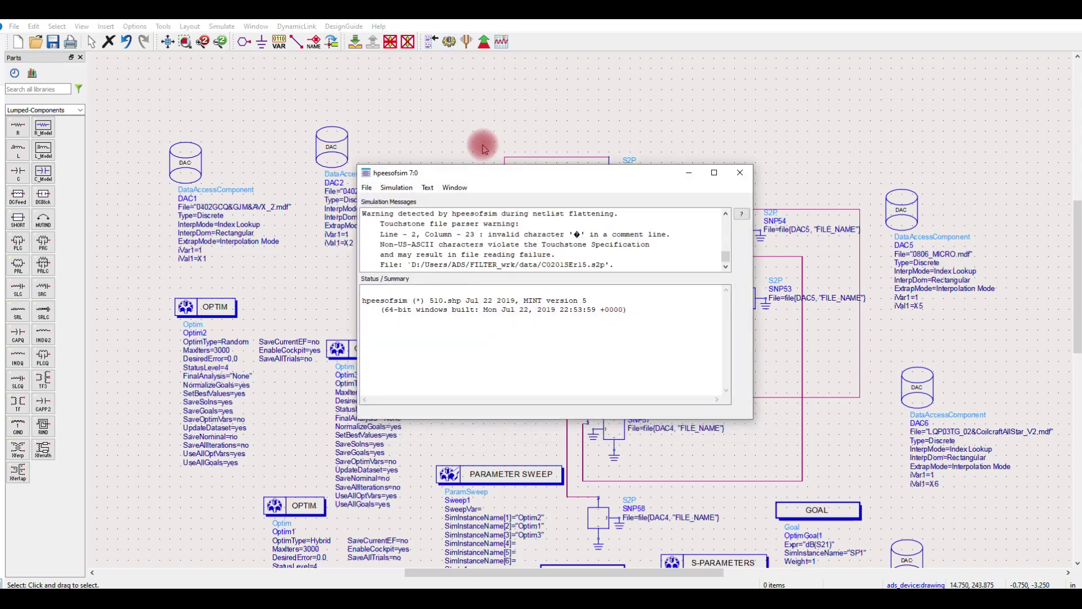